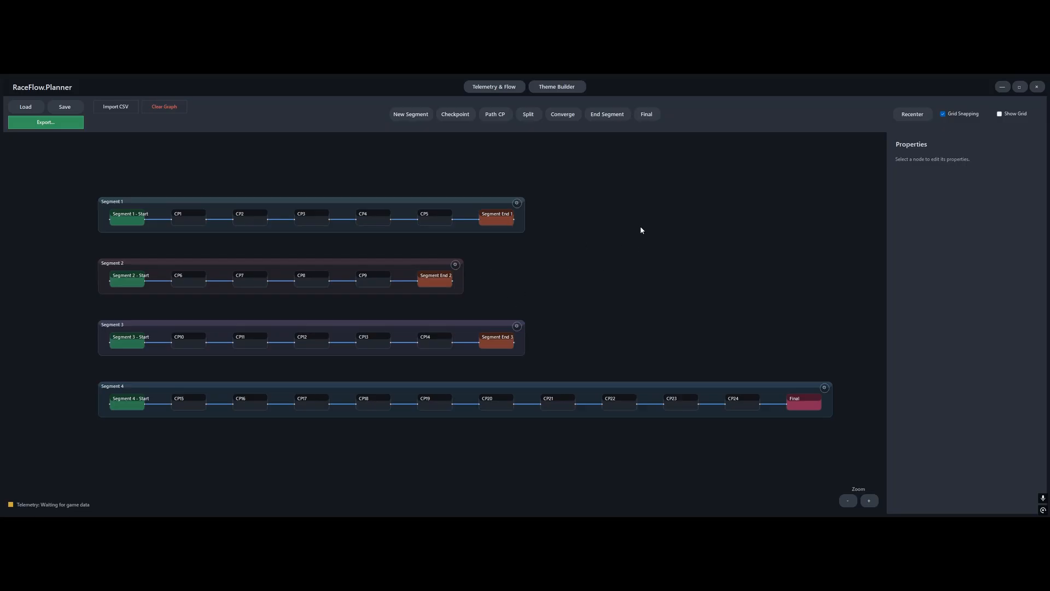
Inspect the Final node's properties and preview the race layout in Theme Builder
left_click(804, 401)
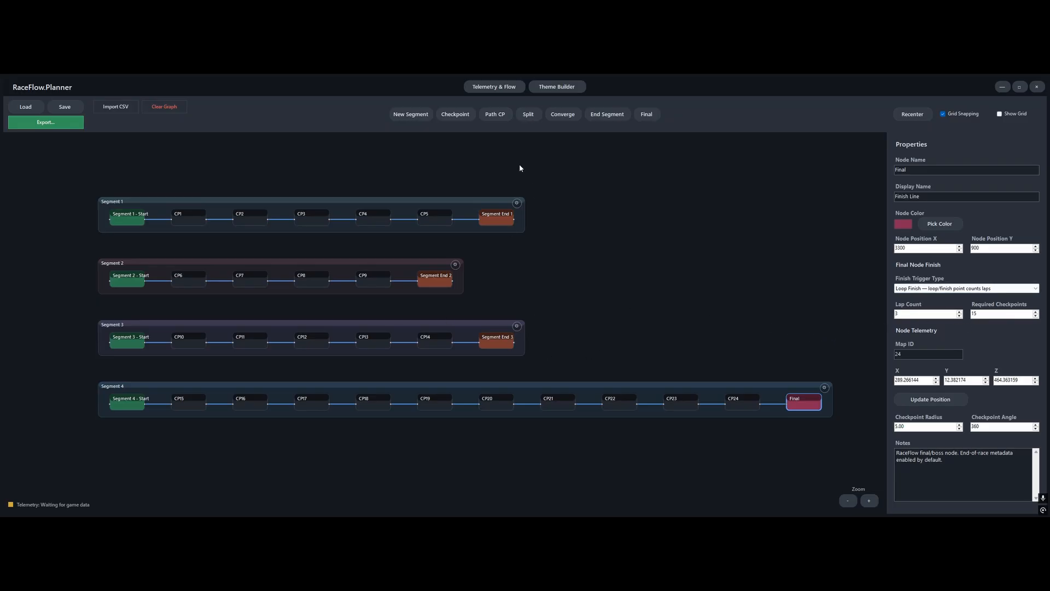
left_click(557, 90)
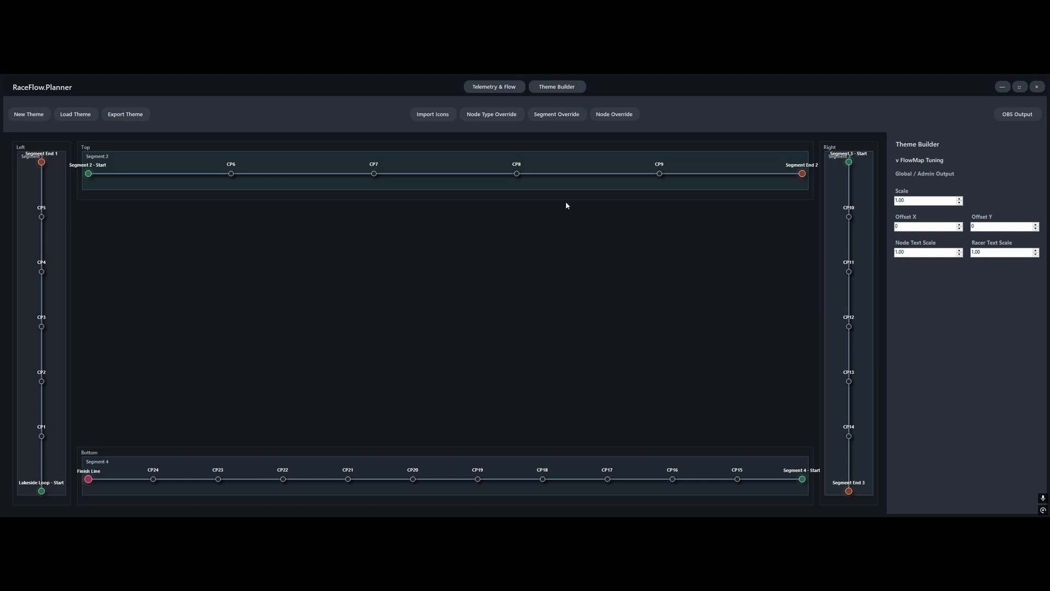
Return to Telemetry & Flow and review the screen section and flow direction of Segments 1, 2 and 3
left_click(498, 91)
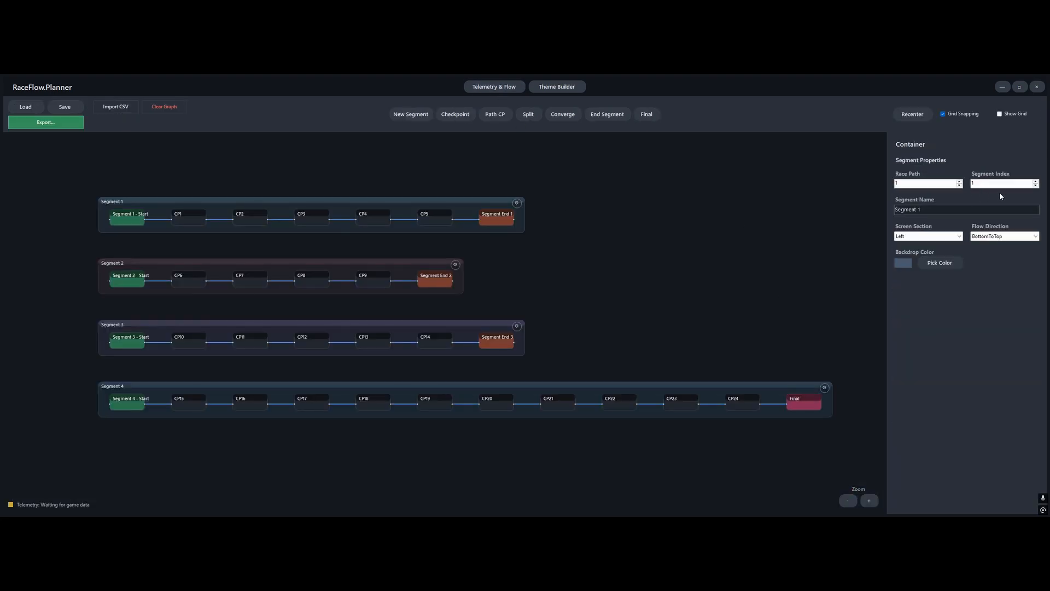
left_click(460, 267)
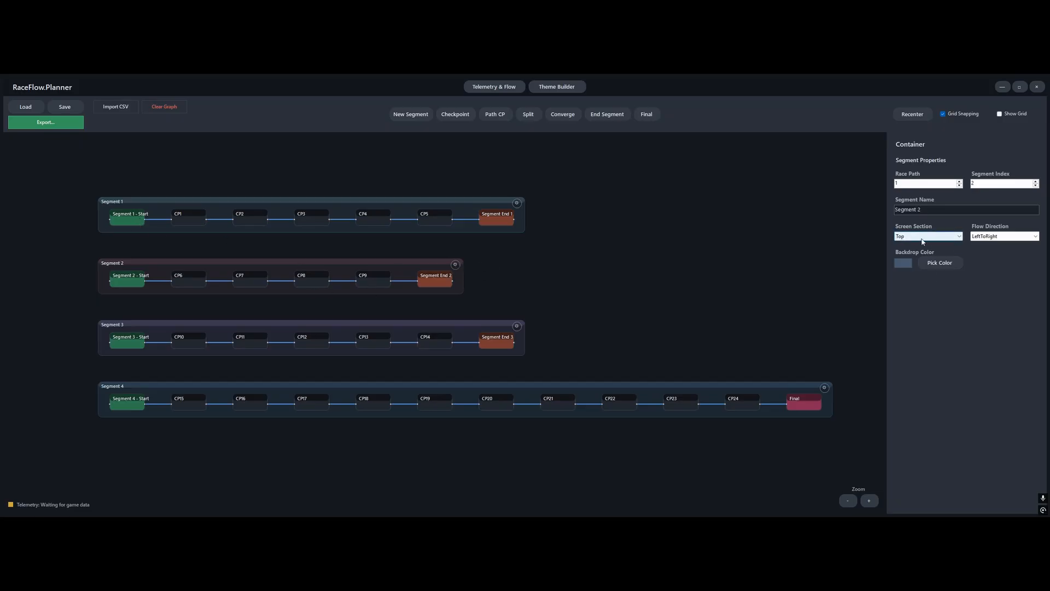
left_click(519, 327)
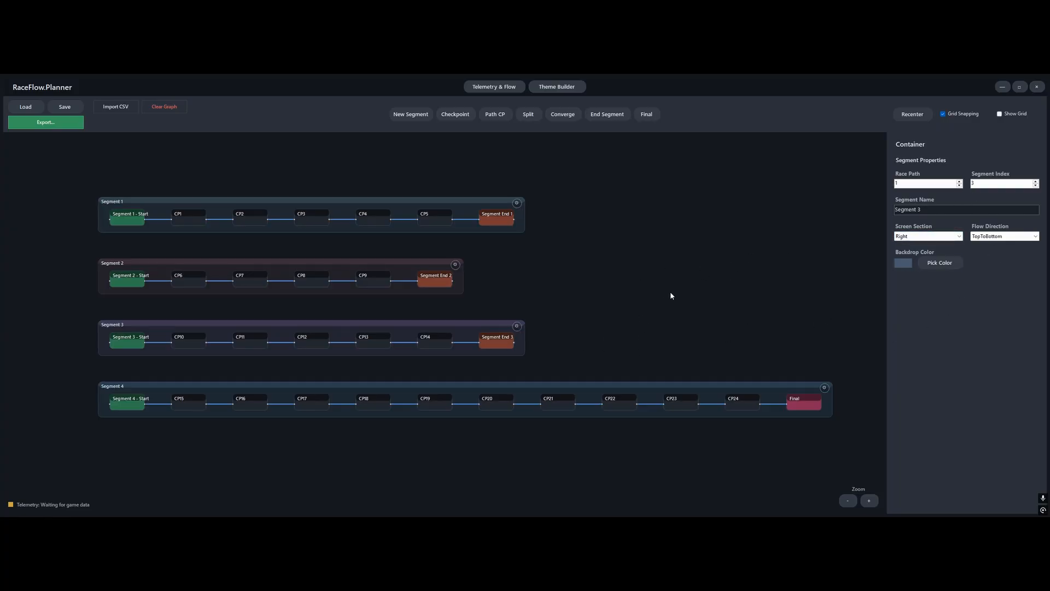
Set Segment 4's screen section to Right and preview the layout in Theme Builder
left_click(826, 388)
left_click(934, 236)
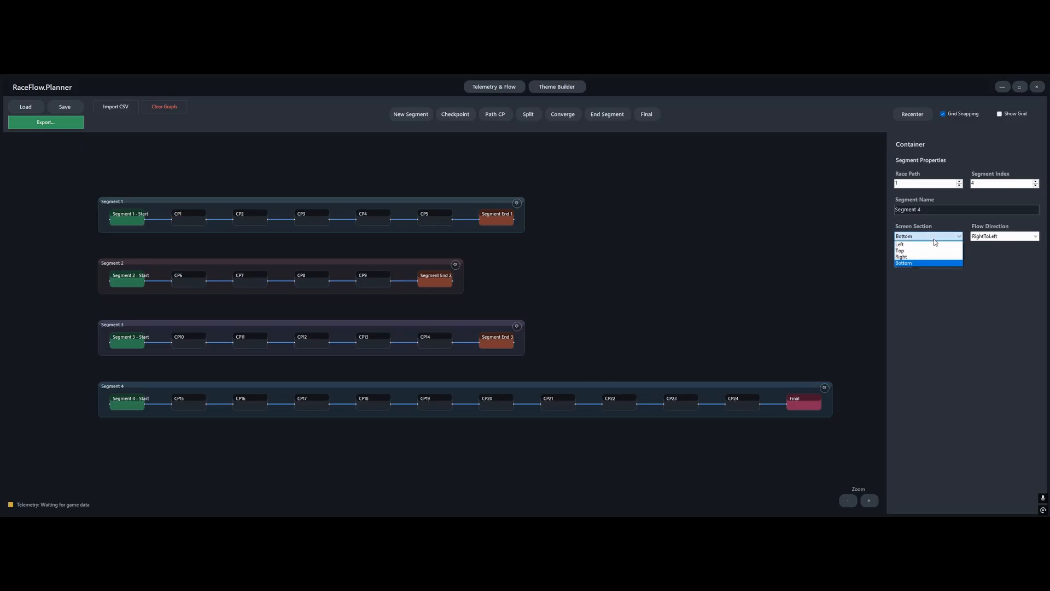
left_click(929, 256)
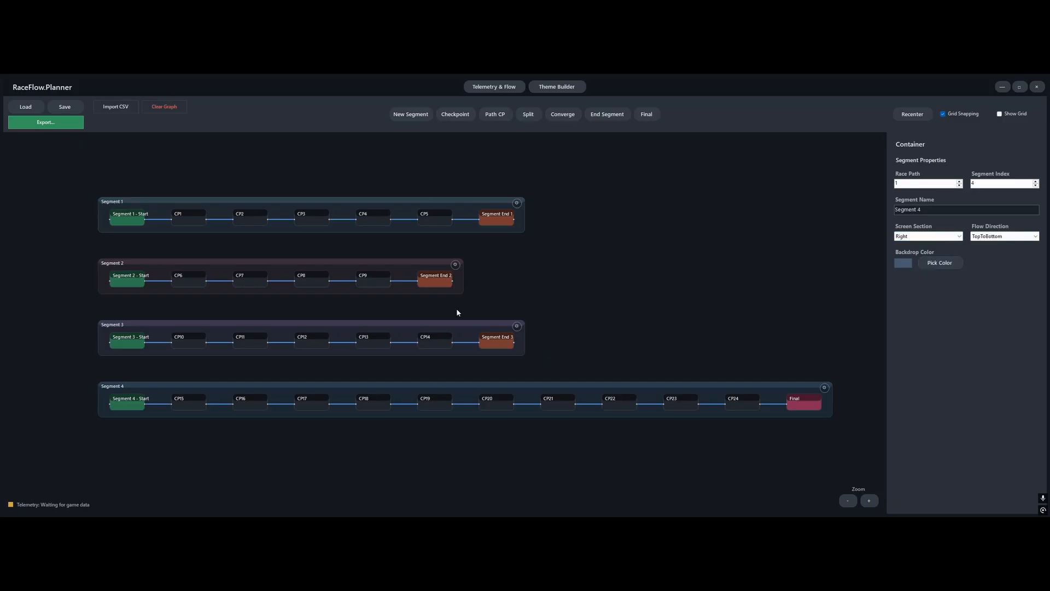
left_click(570, 89)
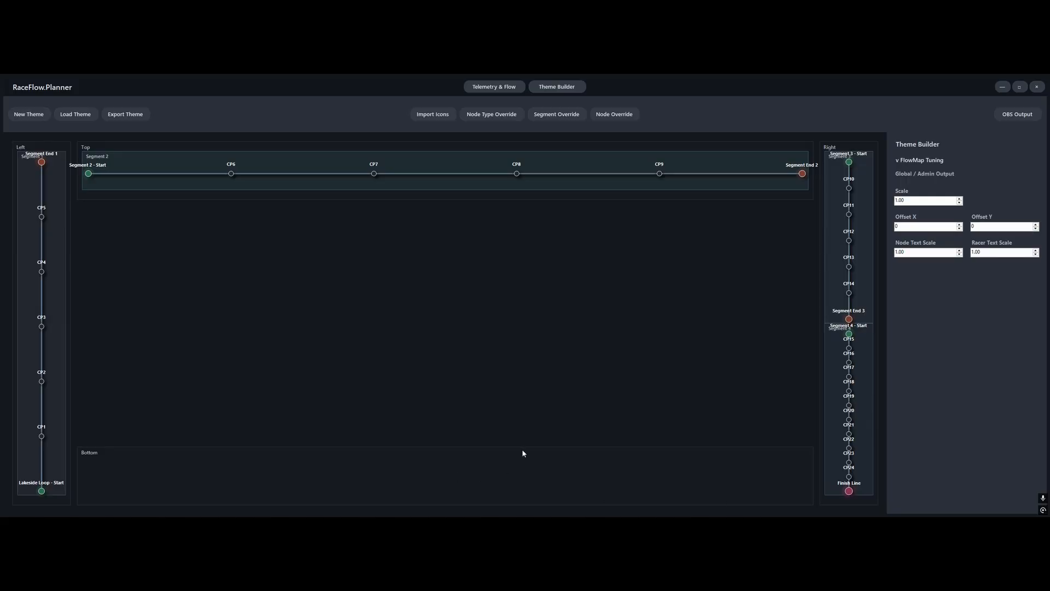
Set Segment 4's screen section back to Bottom in Telemetry & Flow and check the layout in Theme Builder
left_click(517, 90)
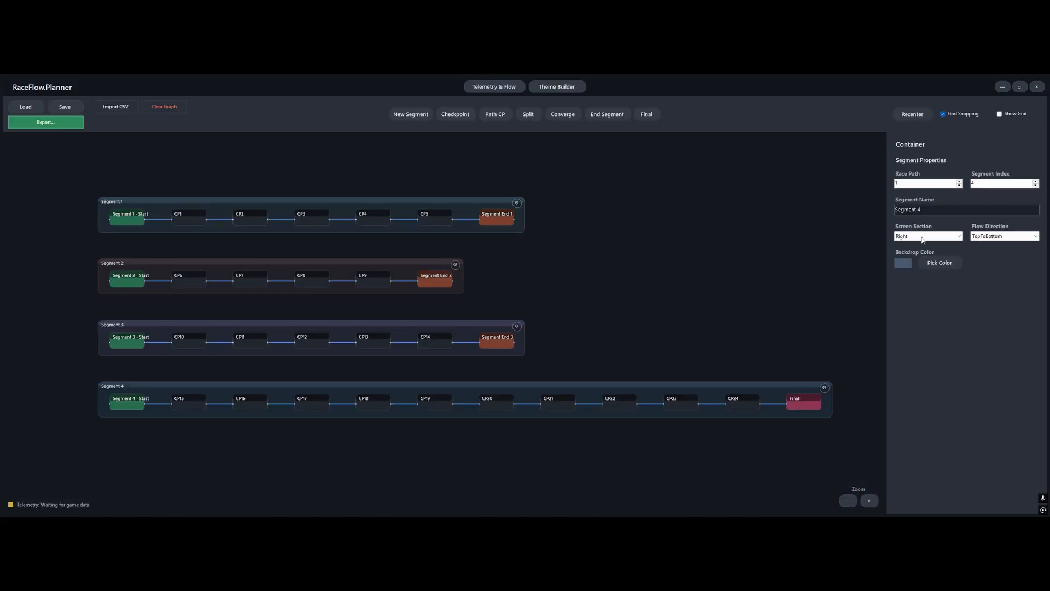
left_click(936, 237)
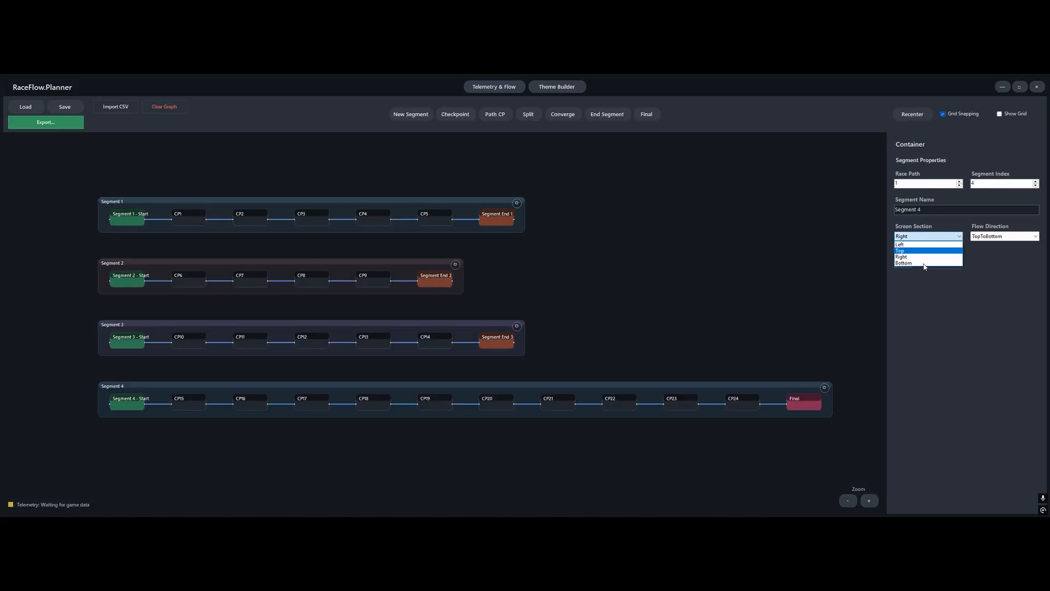
left_click(826, 390)
left_click(825, 391)
left_click(825, 389)
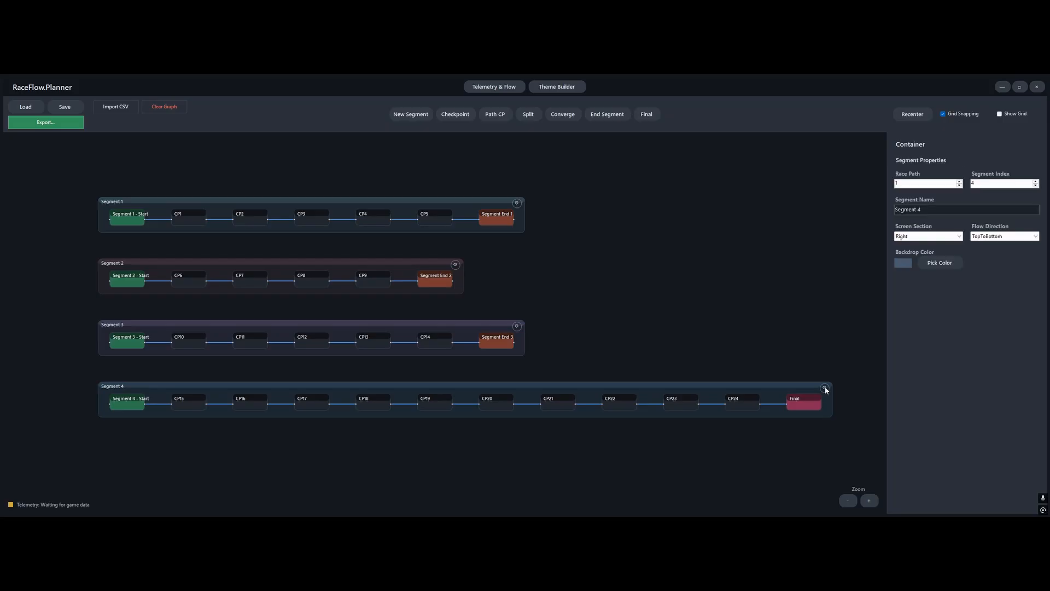
left_click(911, 237)
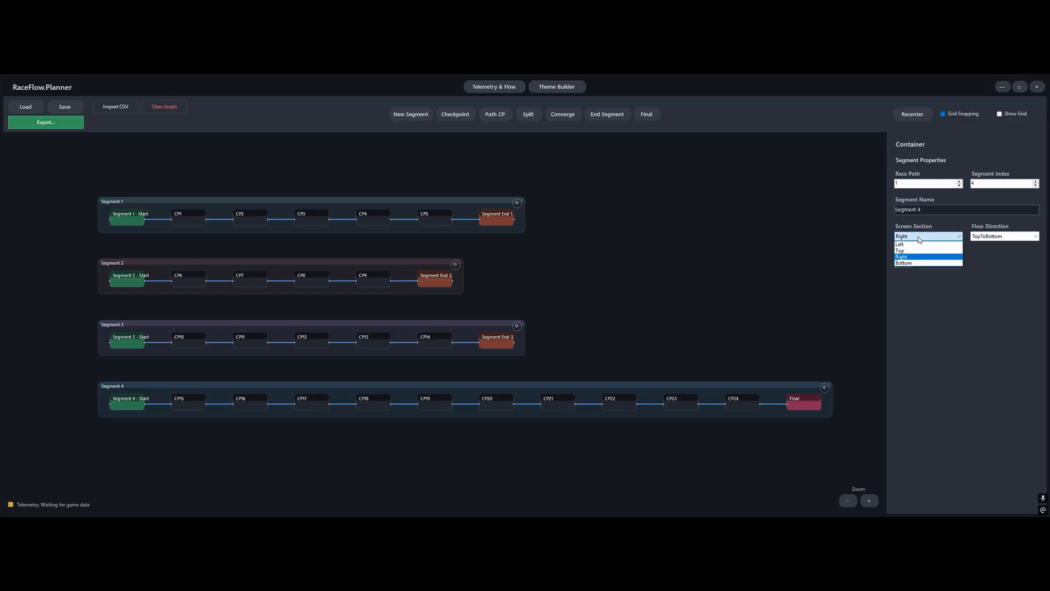
left_click(919, 267)
left_click(744, 261)
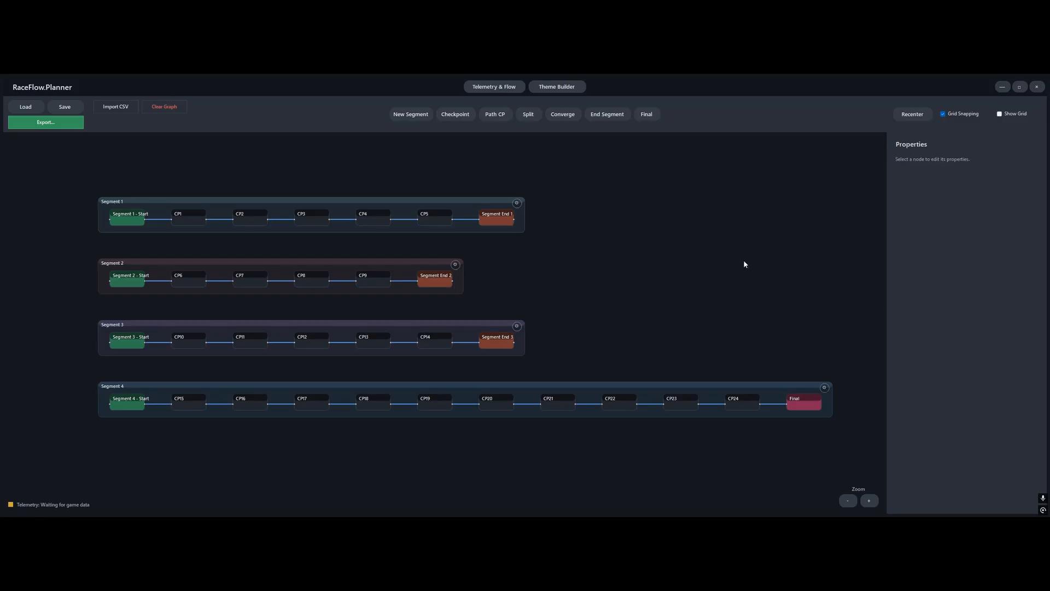
left_click(566, 90)
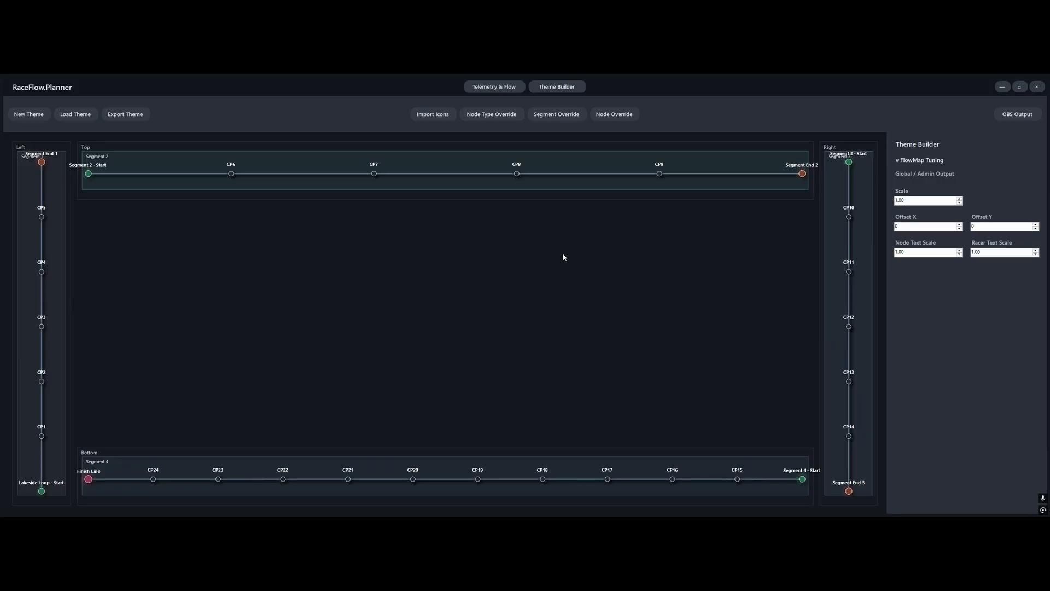
Adjust the global FlowMap Tuning scale up and down, ending at 0.95
left_click(895, 160)
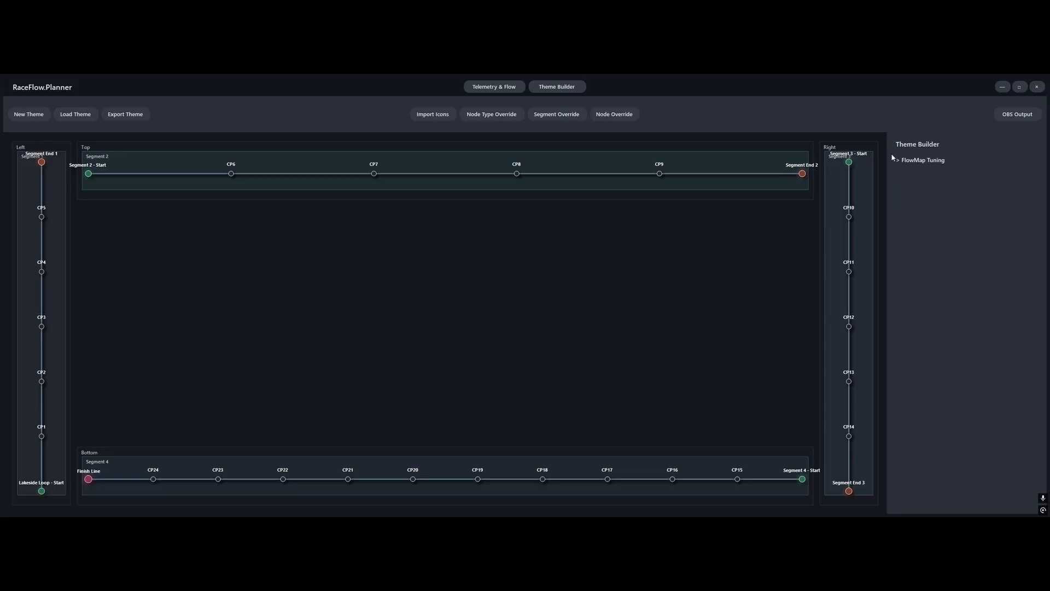
left_click(896, 167)
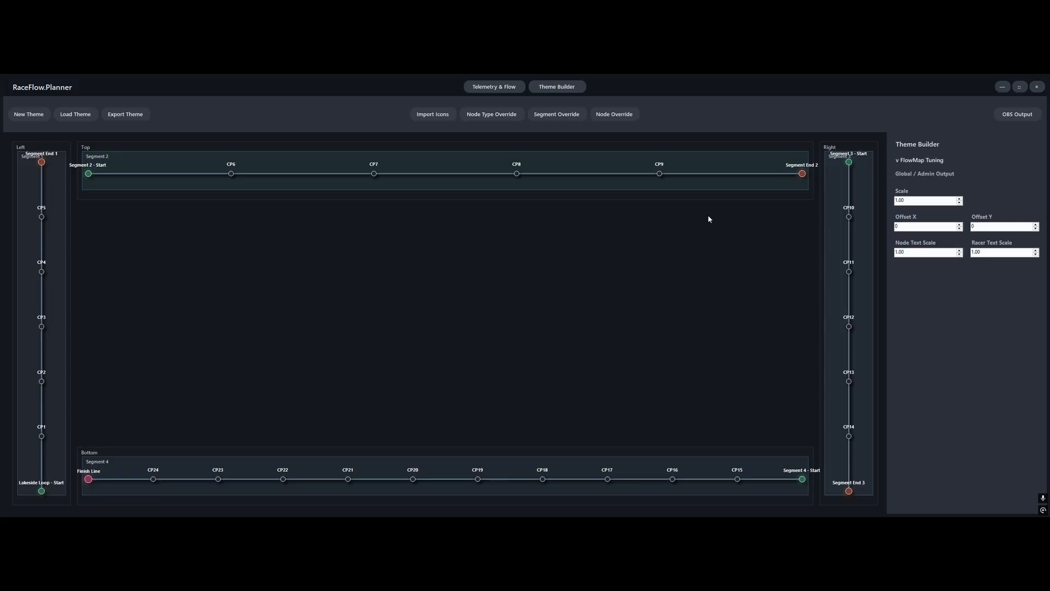
left_click(960, 203)
left_click(960, 203)
left_click(960, 203)
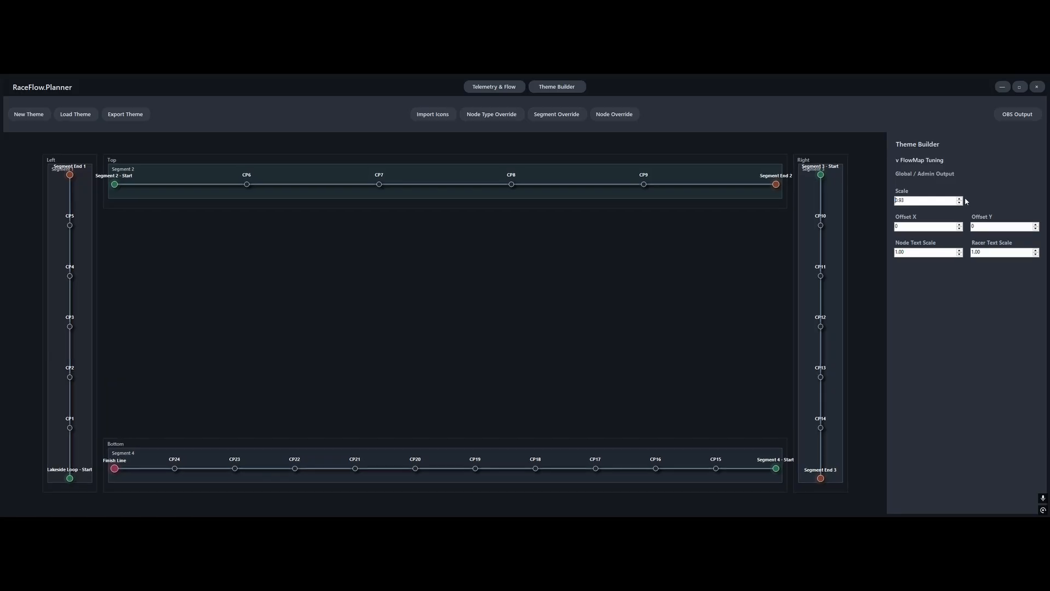
left_click(961, 198)
left_click(962, 199)
left_click(961, 199)
left_click(961, 199)
left_click(962, 199)
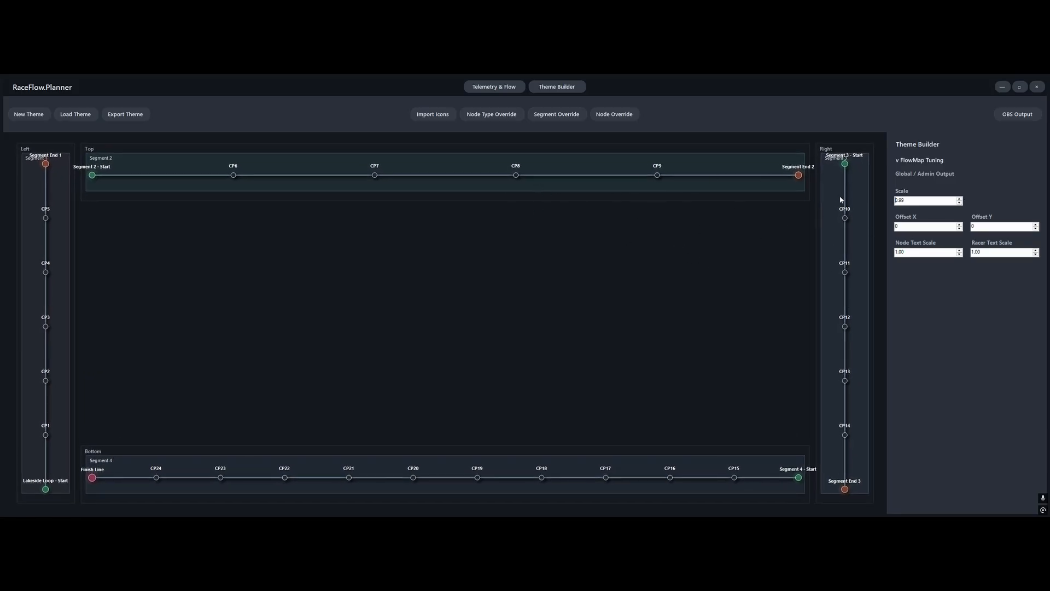
left_click(960, 203)
left_click(960, 203)
left_click(960, 203)
left_click(960, 202)
left_click(960, 202)
left_click(960, 202)
left_click(960, 202)
left_click(960, 202)
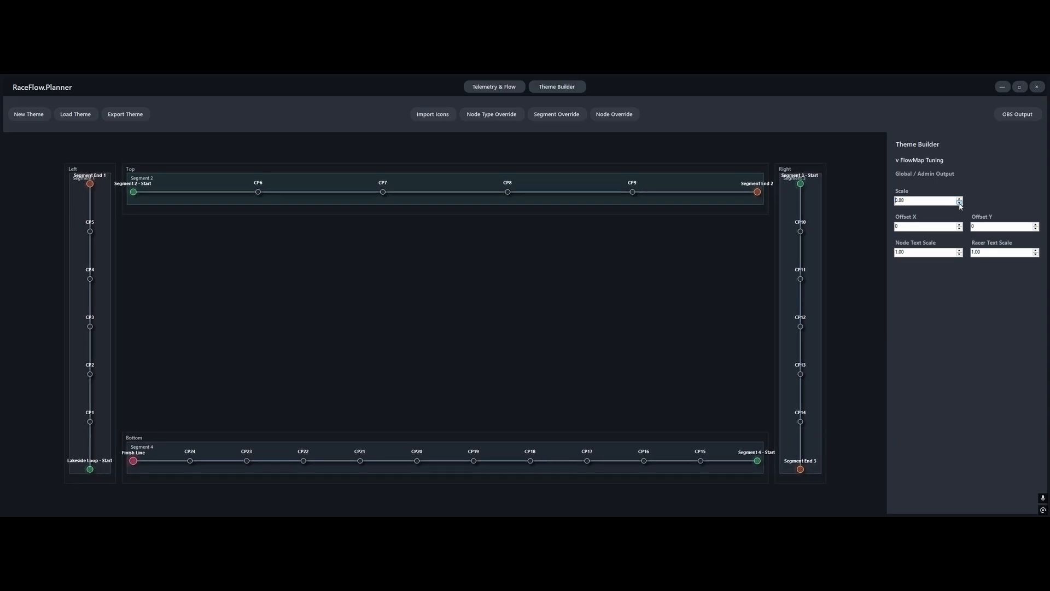
left_click(960, 202)
left_click(960, 202)
left_click(959, 199)
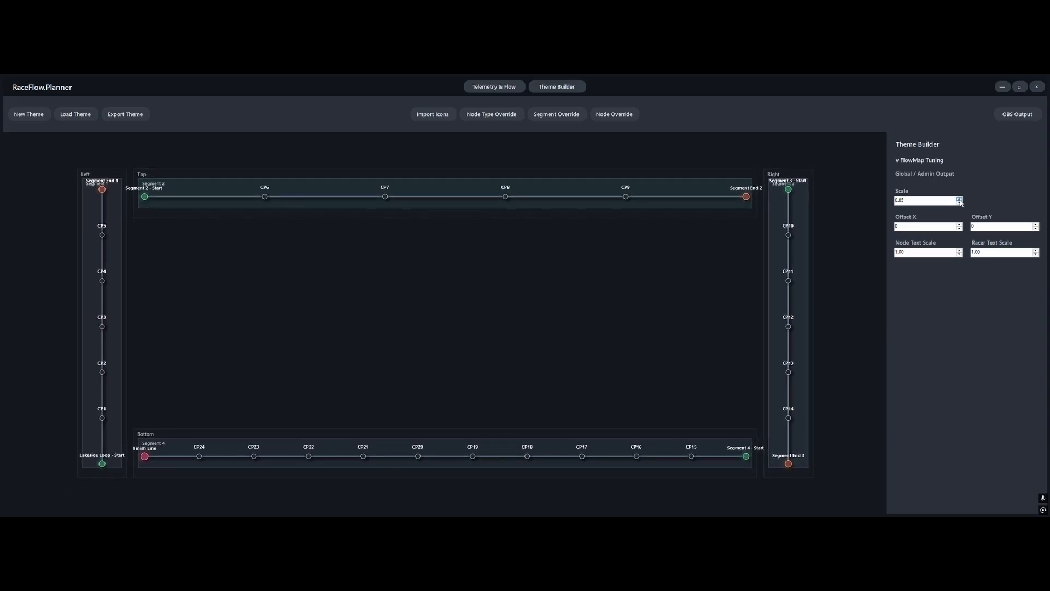
left_click(960, 200)
left_click(960, 200)
left_click(959, 199)
left_click(959, 199)
left_click(960, 199)
left_click(960, 199)
left_click(960, 199)
left_click(959, 199)
left_click(959, 199)
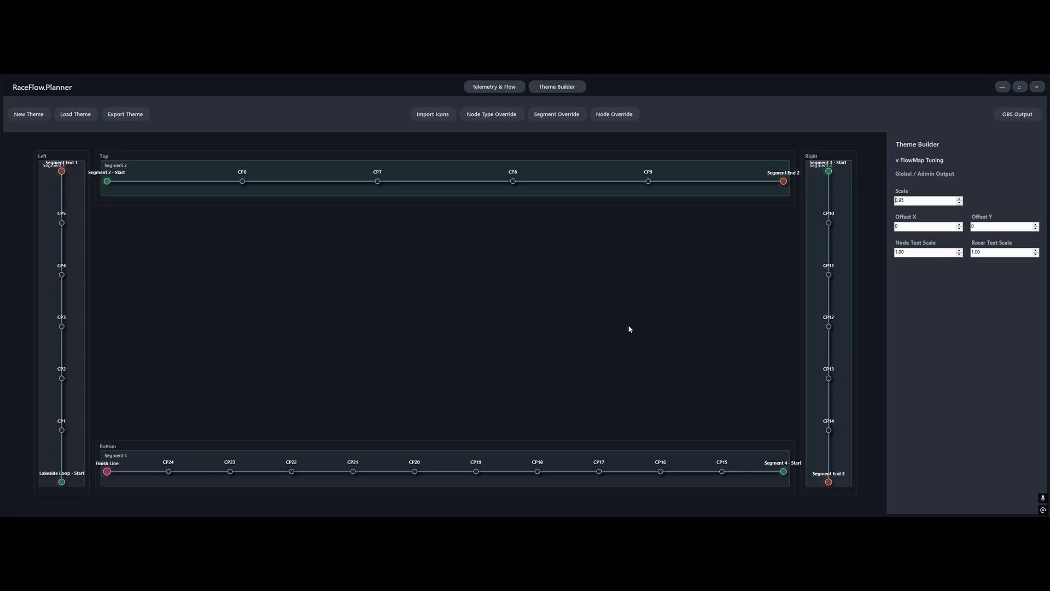
Try a smaller Node Text Scale in the FlowMap tuning settings and return it to 1.00
left_click(959, 255)
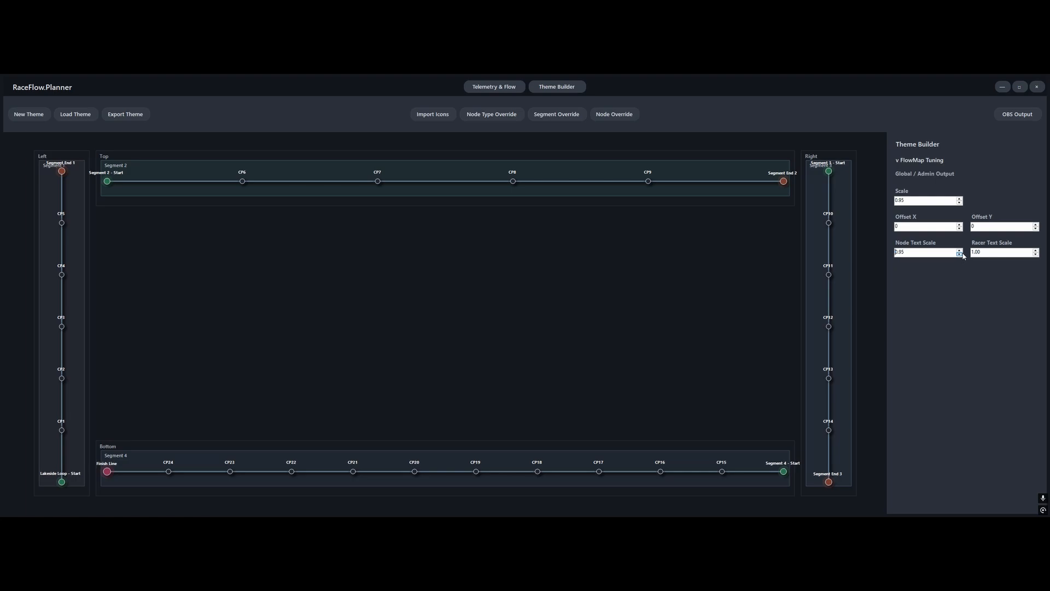
left_click(960, 254)
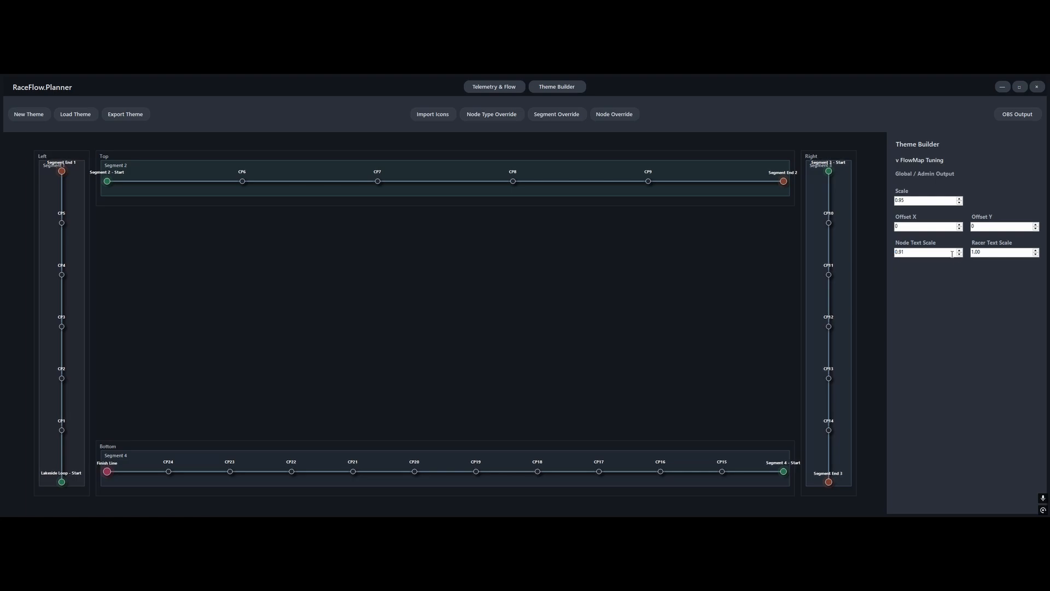
left_click(959, 251)
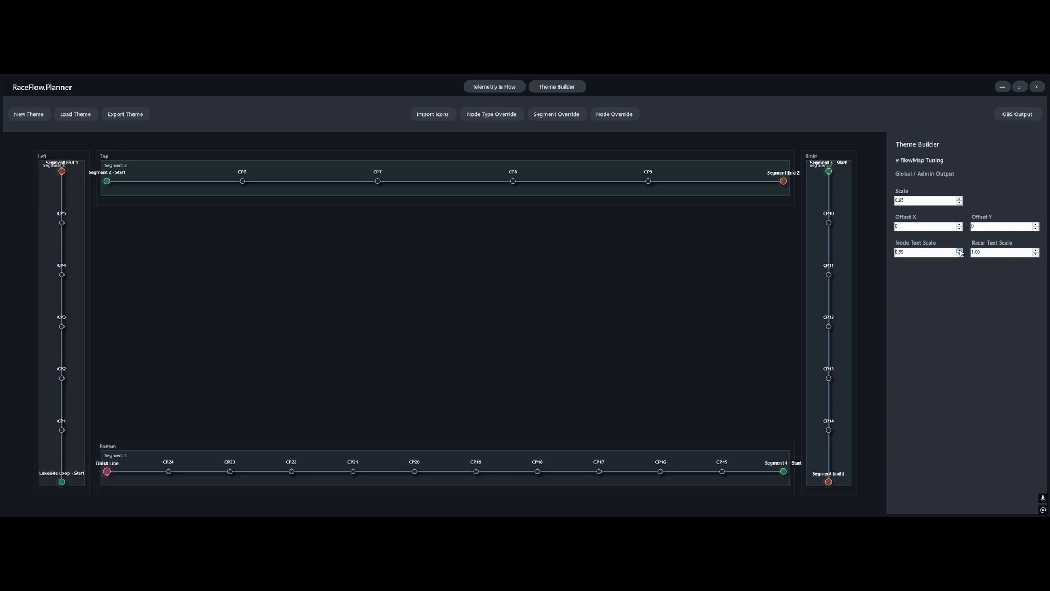
left_click(960, 251)
Open the OBS output preview in the browser and reposition the browser window
left_click(1023, 118)
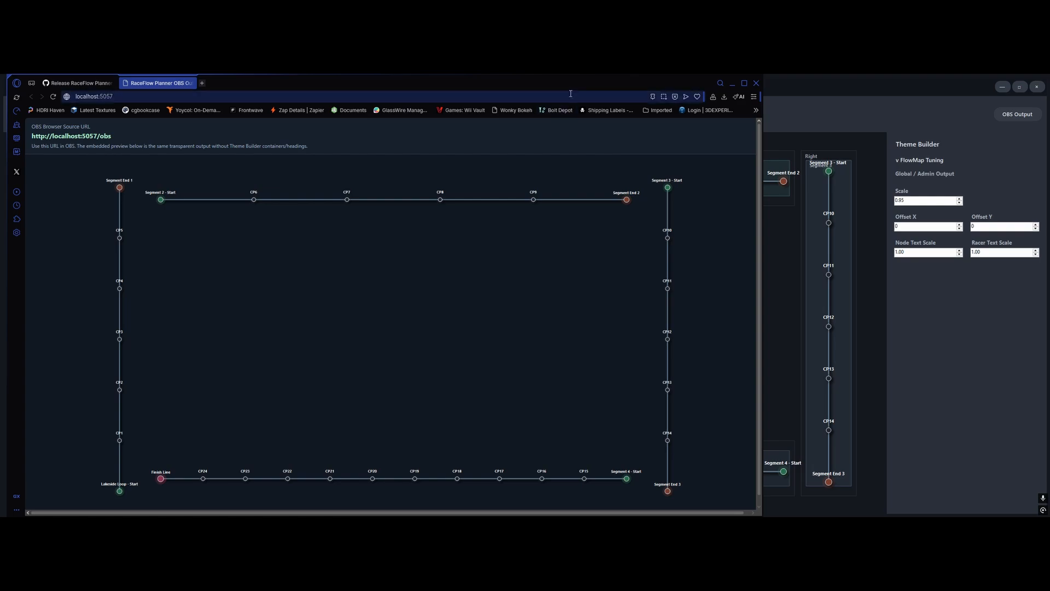
left_click_drag(571, 83, 492, 106)
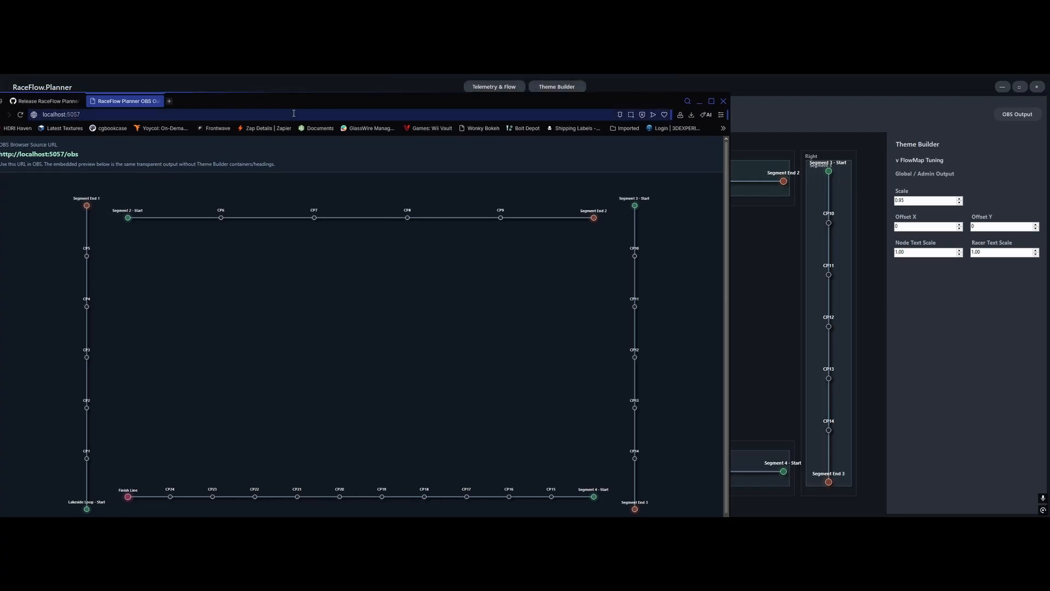
left_click_drag(261, 101, 293, 93)
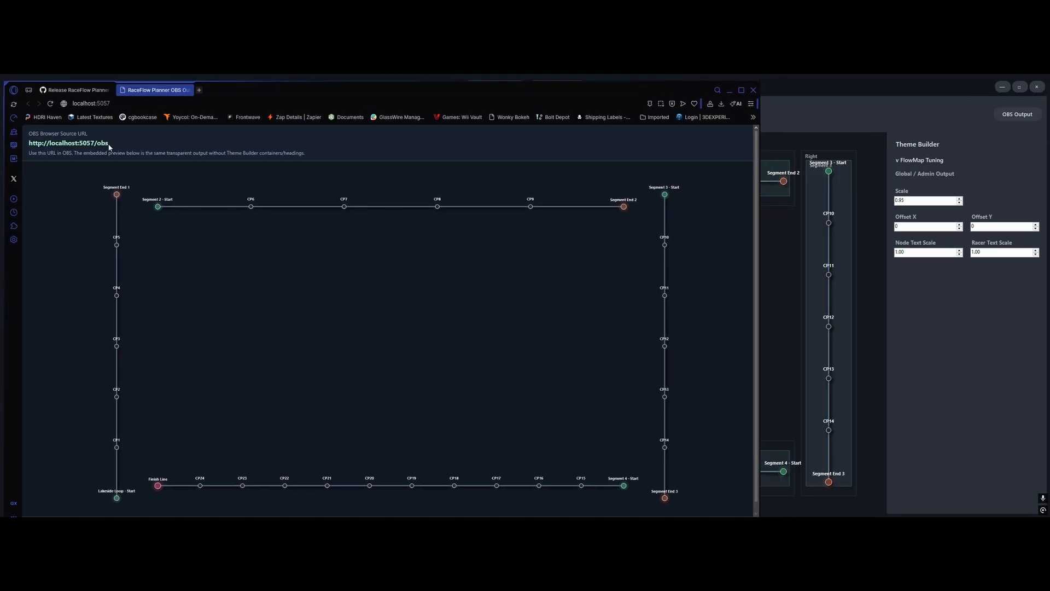
Load the overlay page localhost:5057/obs in the browser
left_click(214, 104)
left_click(215, 105)
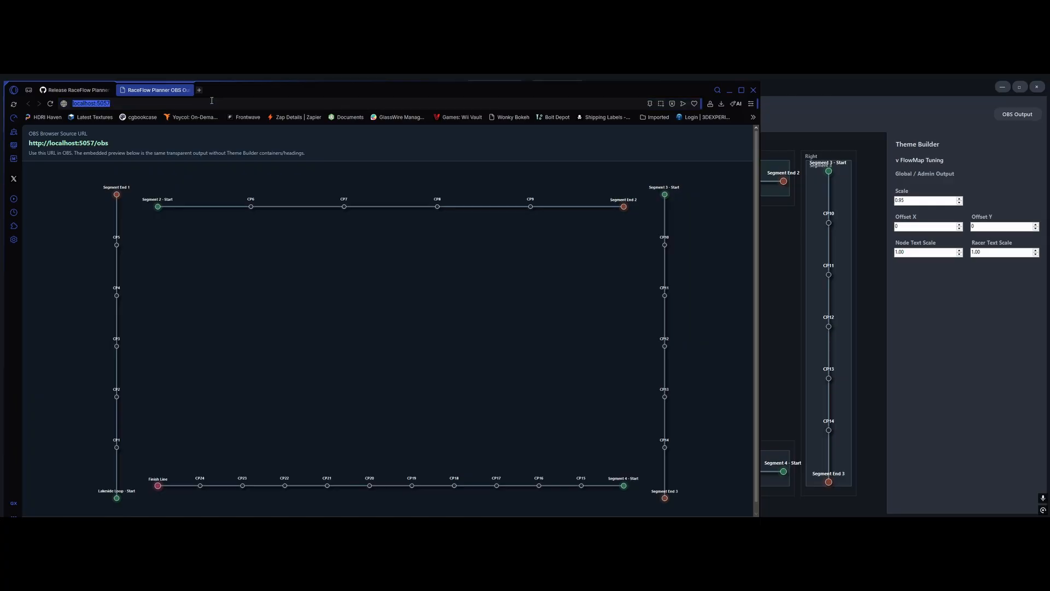
left_click(211, 100)
type("/obs")
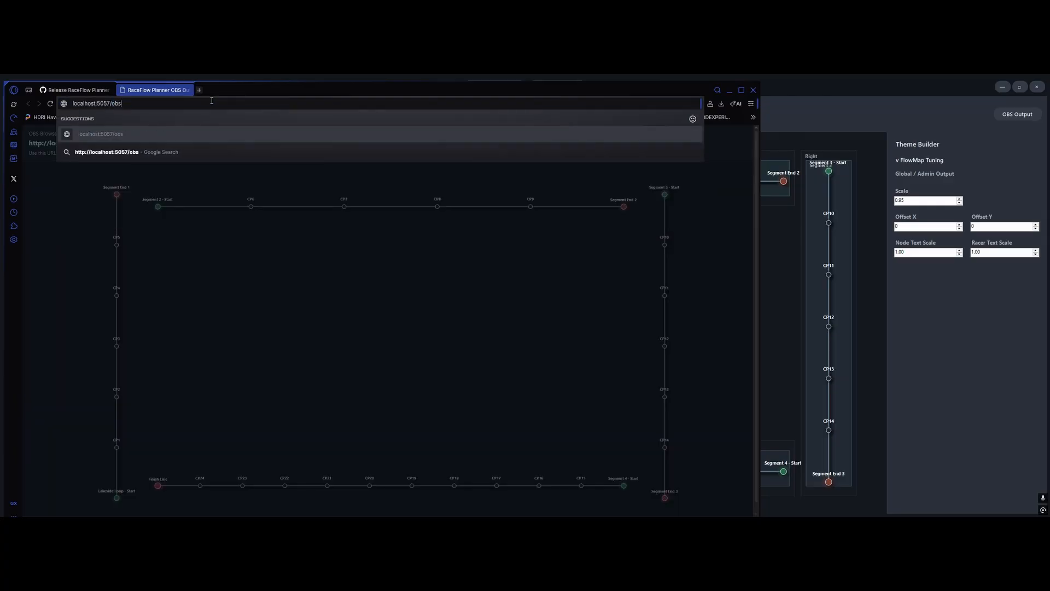
key("Return")
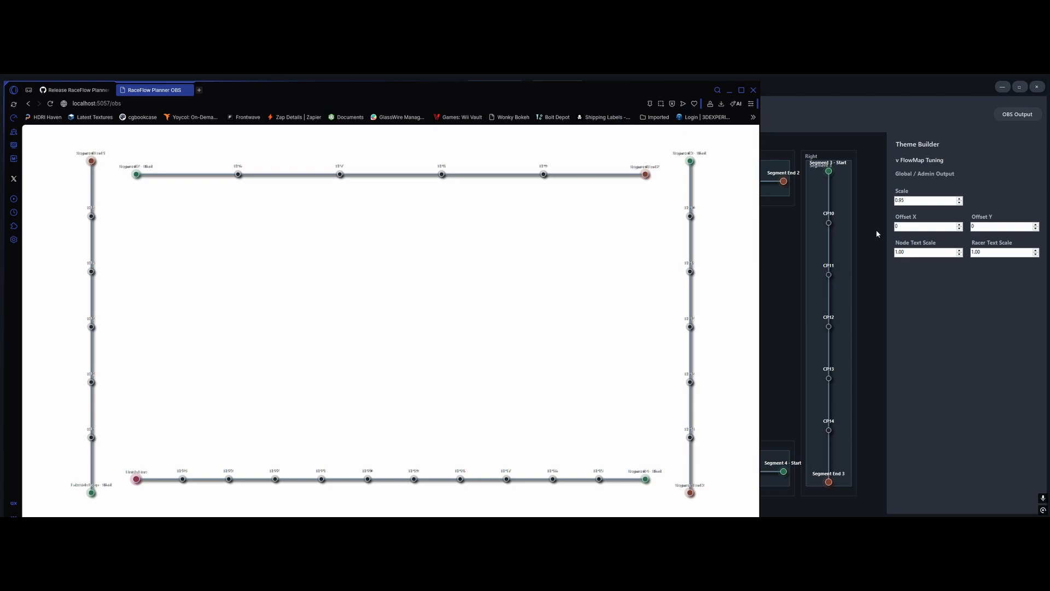
Restore the RaceFlow.Planner window to a smaller size, place it on the right half of the desktop and stretch it to full height
left_click(1020, 86)
left_click_drag(606, 128, 856, 81)
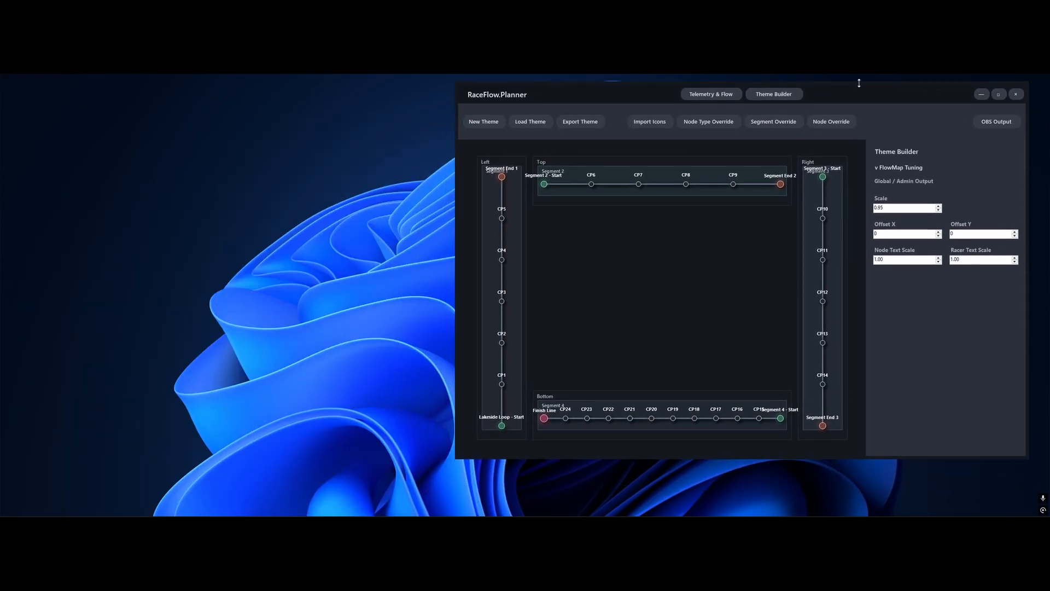
left_click_drag(926, 461, 924, 513)
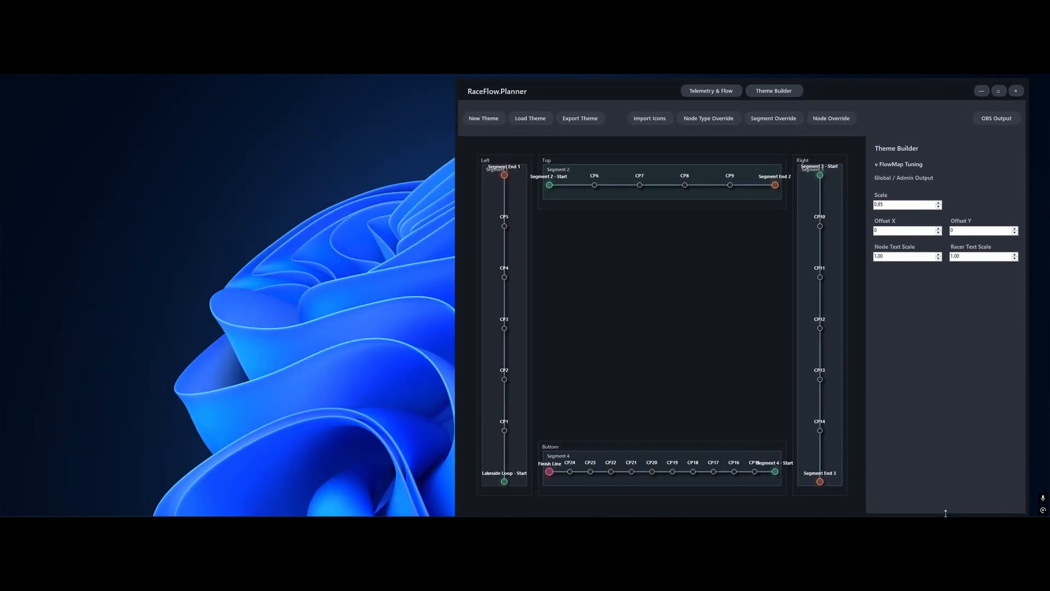
left_click_drag(924, 86, 934, 86)
Switch to the browser and narrow its window so the overlay page sits beside the RaceFlow.Planner window
mouse_move(290, 514)
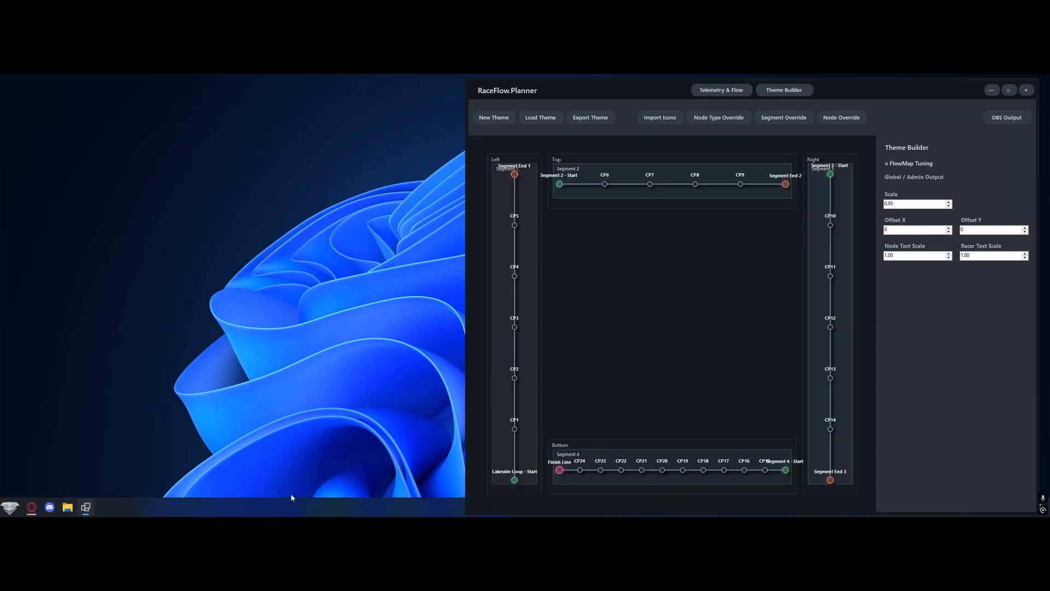
left_click(30, 508)
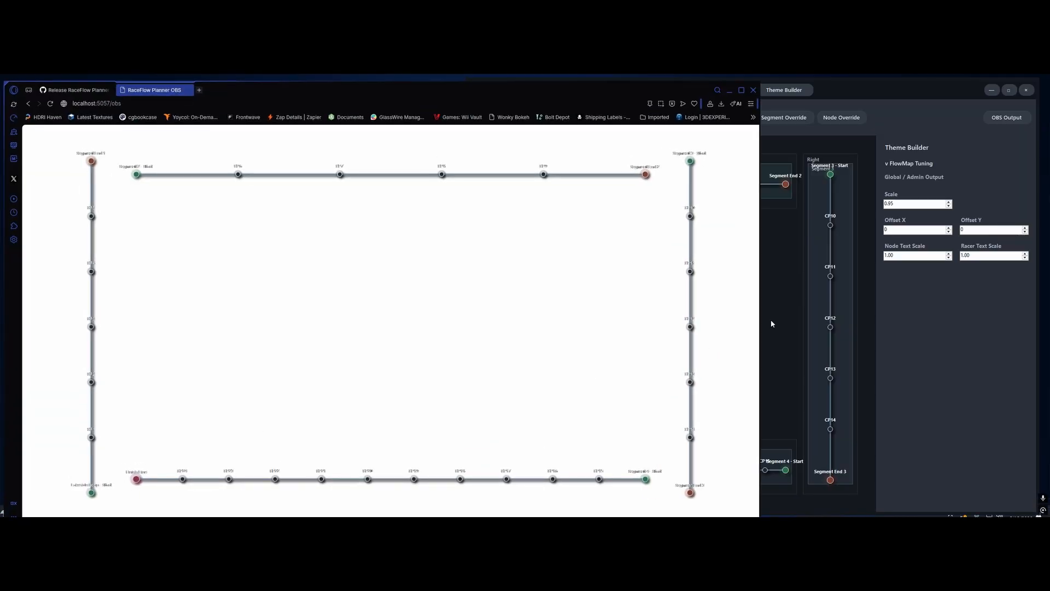
left_click_drag(760, 327, 466, 319)
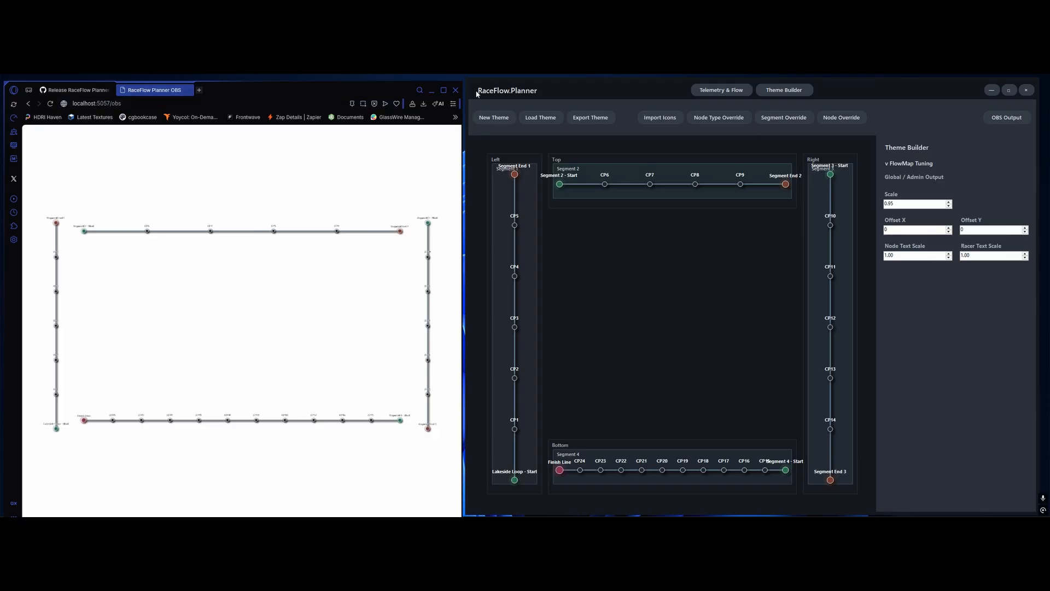
Minimize the browser, switch to the OBS window and size it to fill the left half of the desktop beside RaceFlow.Planner
left_click(431, 90)
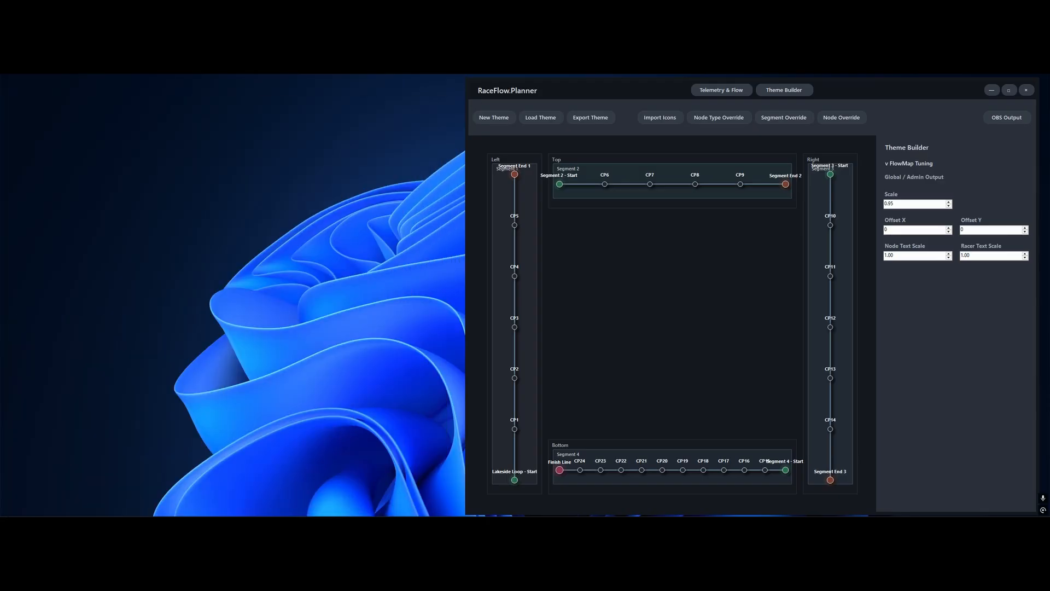
left_click_drag(826, 75, 280, 89)
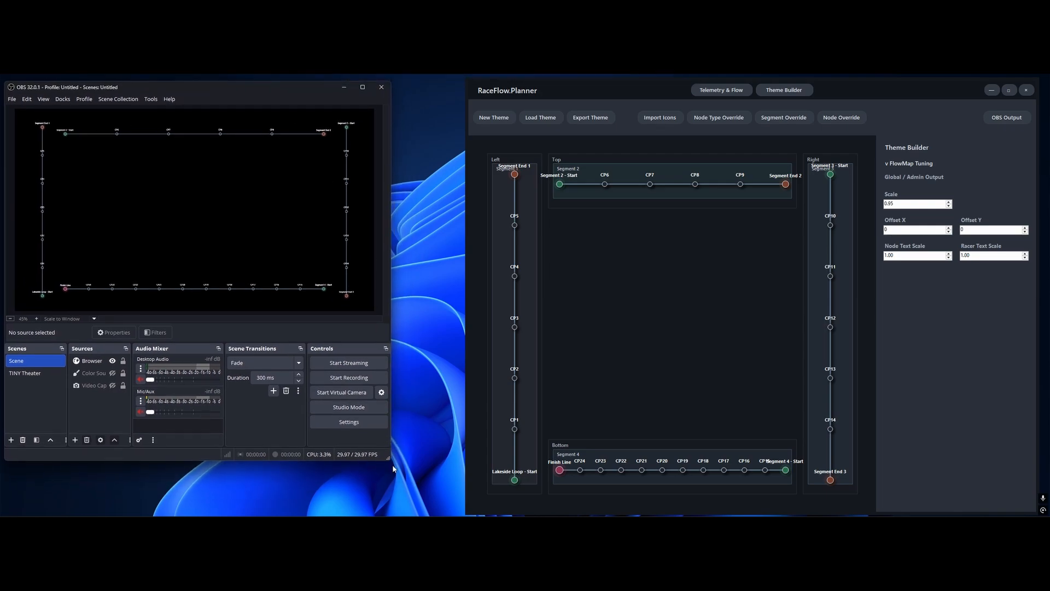
left_click_drag(389, 458, 464, 512)
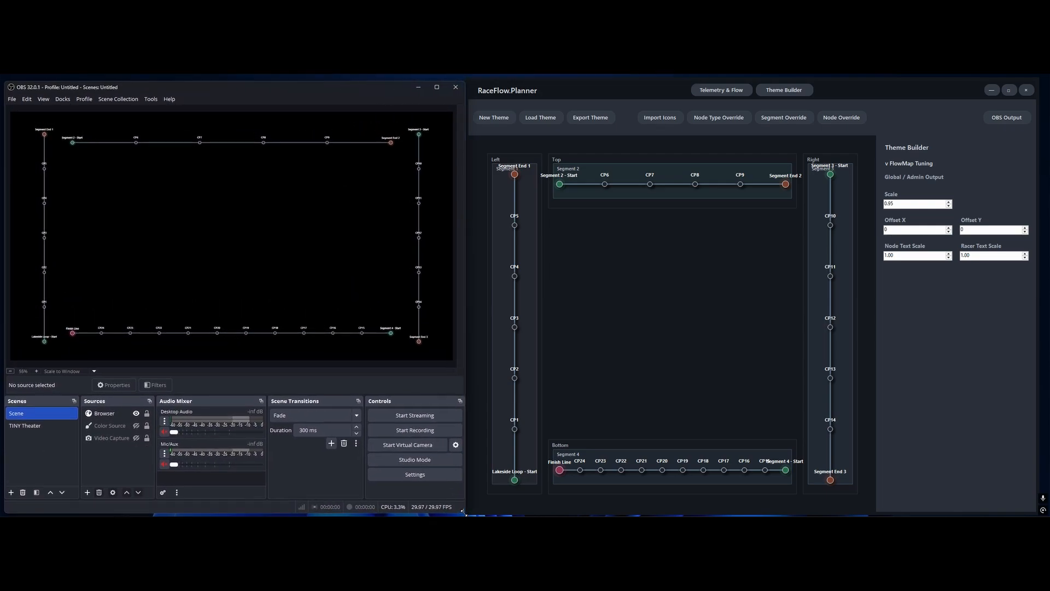
Examine the Browser source's properties, including its URL, width and height, and close them without changes
double_click(98, 415)
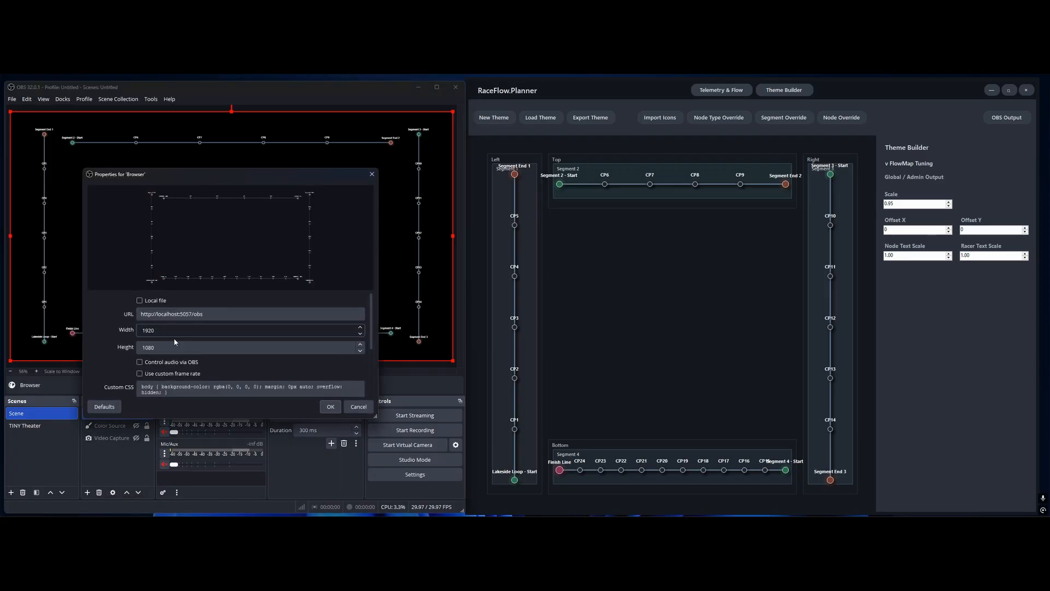
left_click(372, 174)
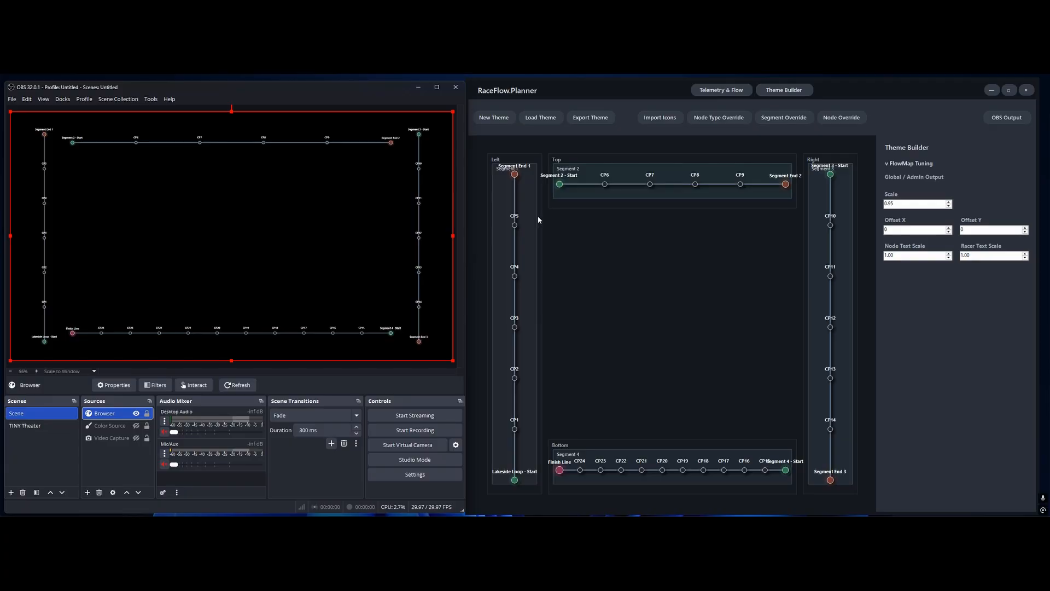
Set the Top section's Offset Y to -27 in RaceFlow.Planner's Theme Builder
left_click(584, 206)
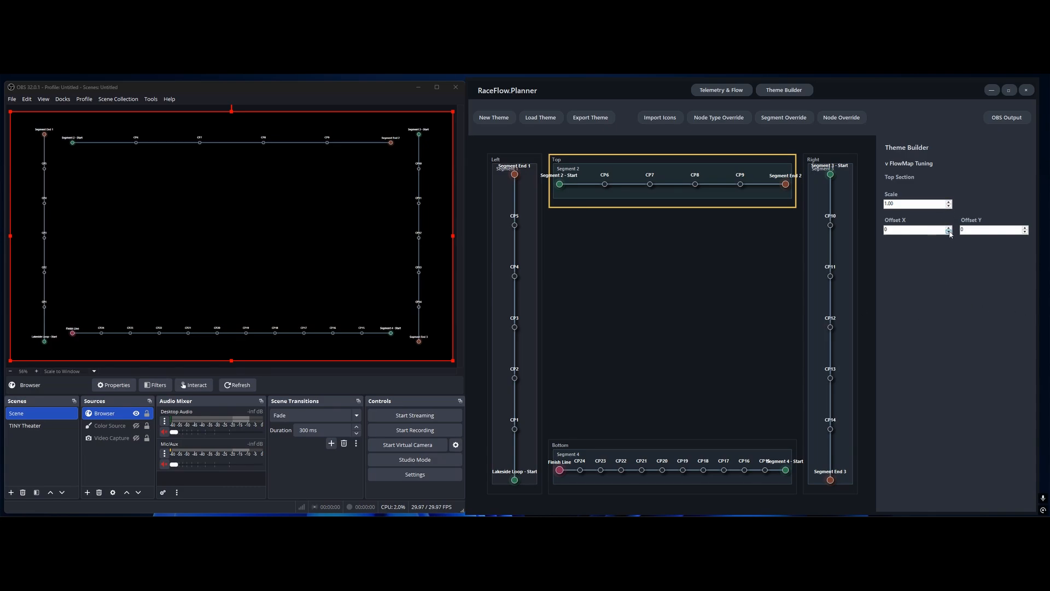
left_click(1027, 232)
left_click(1027, 232)
left_click(1027, 232)
left_click(1027, 232)
left_click(1027, 232)
left_click(1027, 232)
left_click(1026, 232)
left_click(1027, 232)
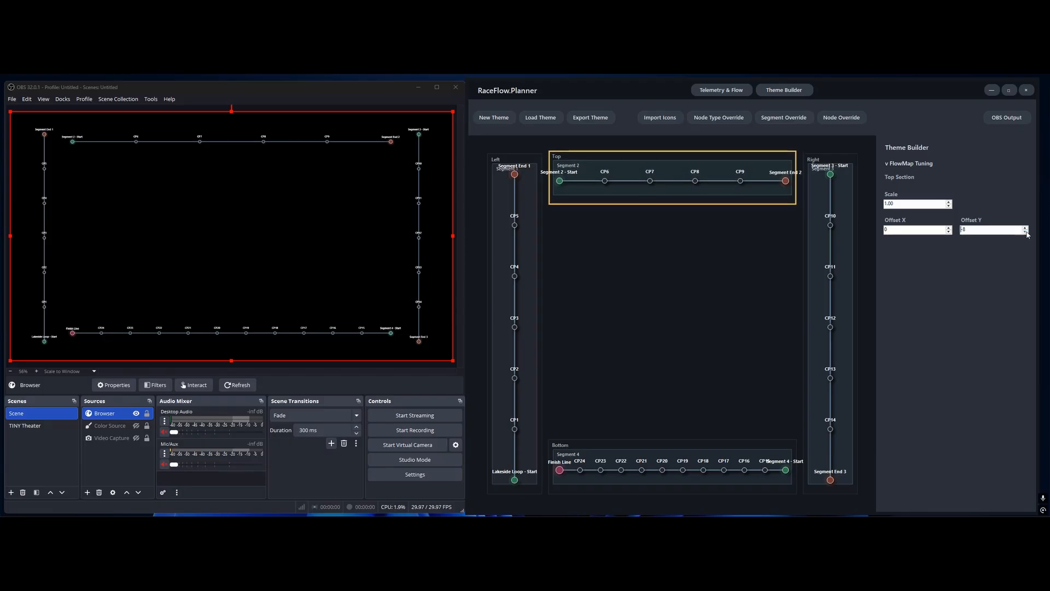
left_click(1027, 232)
left_click(1027, 232)
left_click(1027, 232)
left_click(1027, 231)
left_click(1026, 233)
left_click(1026, 233)
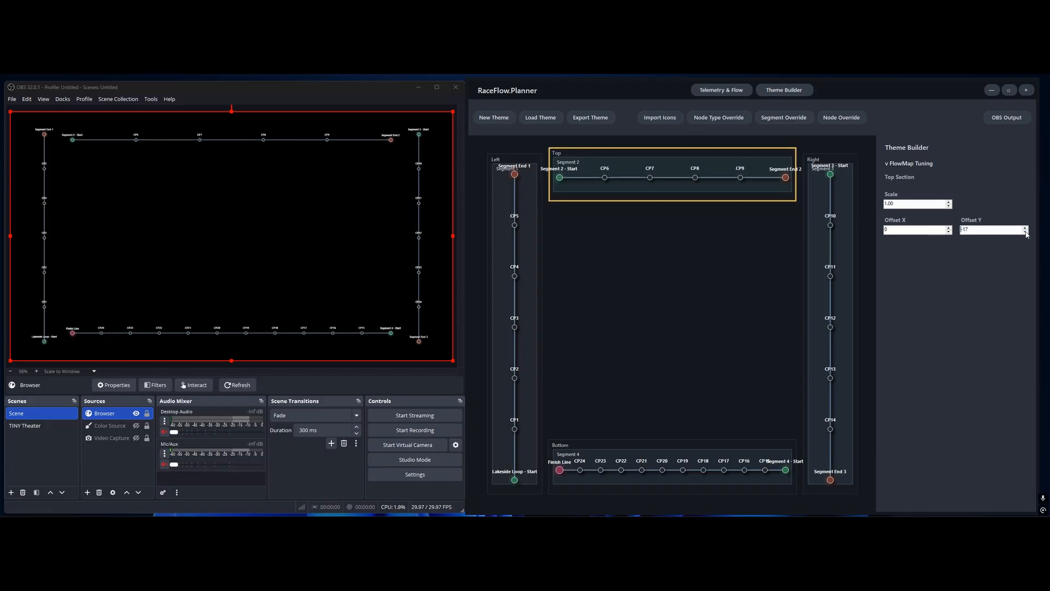
left_click(1026, 234)
left_click(1025, 233)
left_click(1025, 234)
left_click(1026, 234)
left_click(1026, 233)
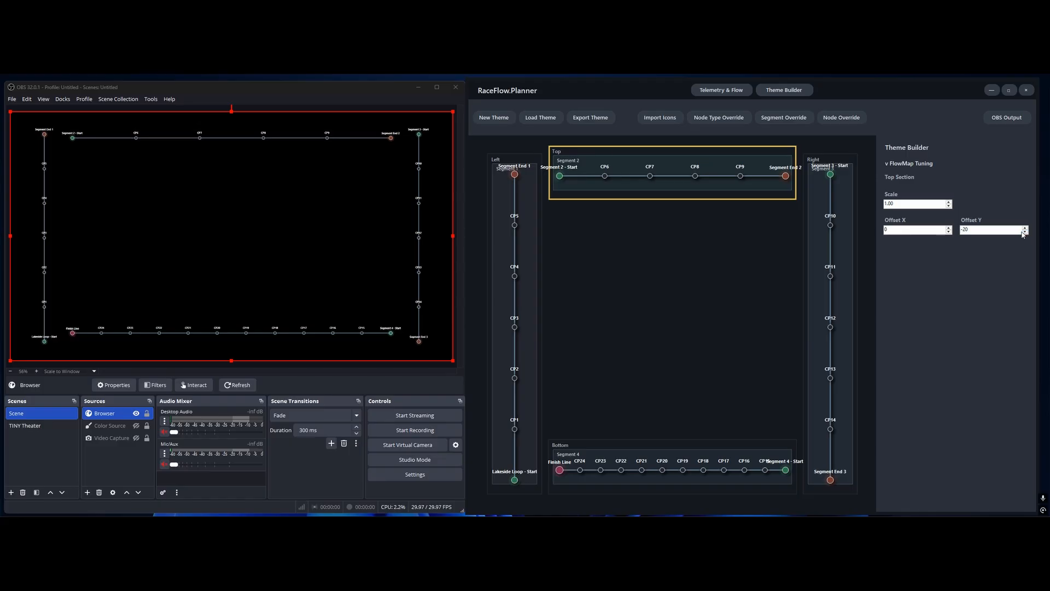
scroll(1022, 232, "down", 7)
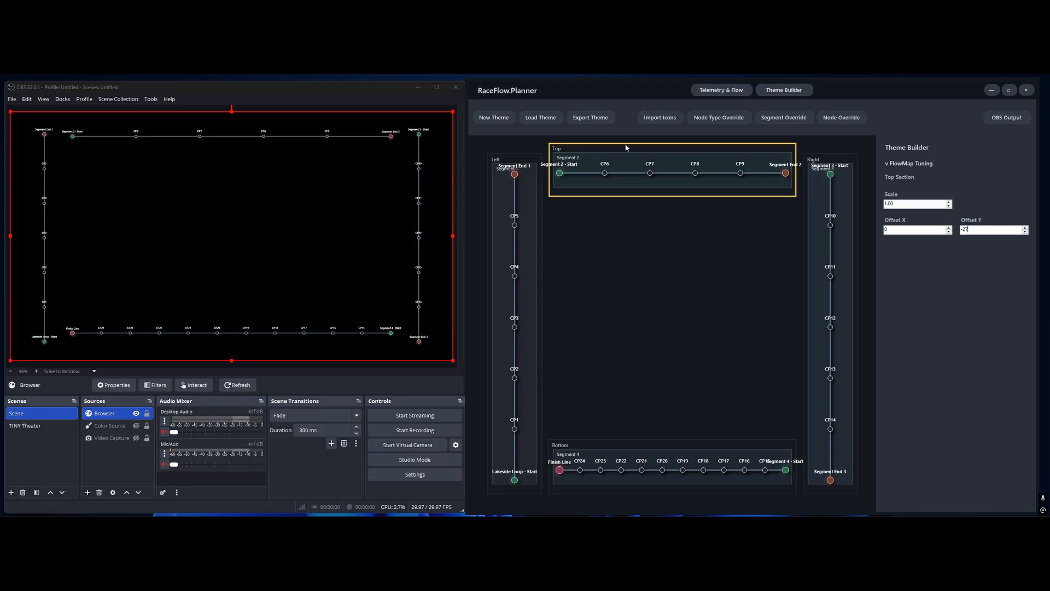
In the Telemetry & Flow graph, connect Segment Ends 1, 2 and 3 to the starts of Segments 2, 3 and 4 respectively
left_click(725, 90)
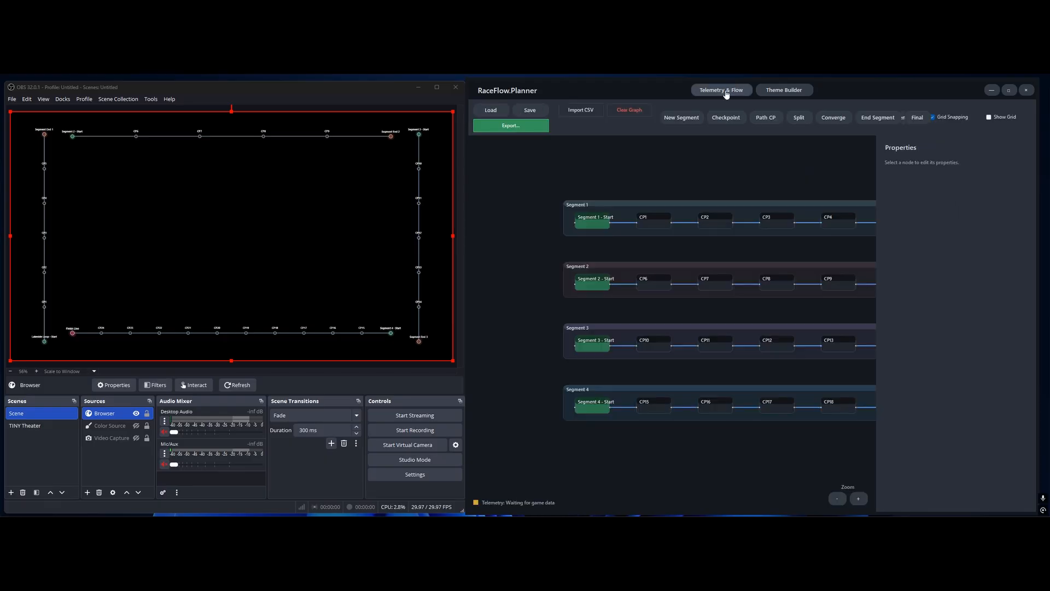
left_click_drag(748, 164, 649, 156)
scroll(711, 240, "down", 1)
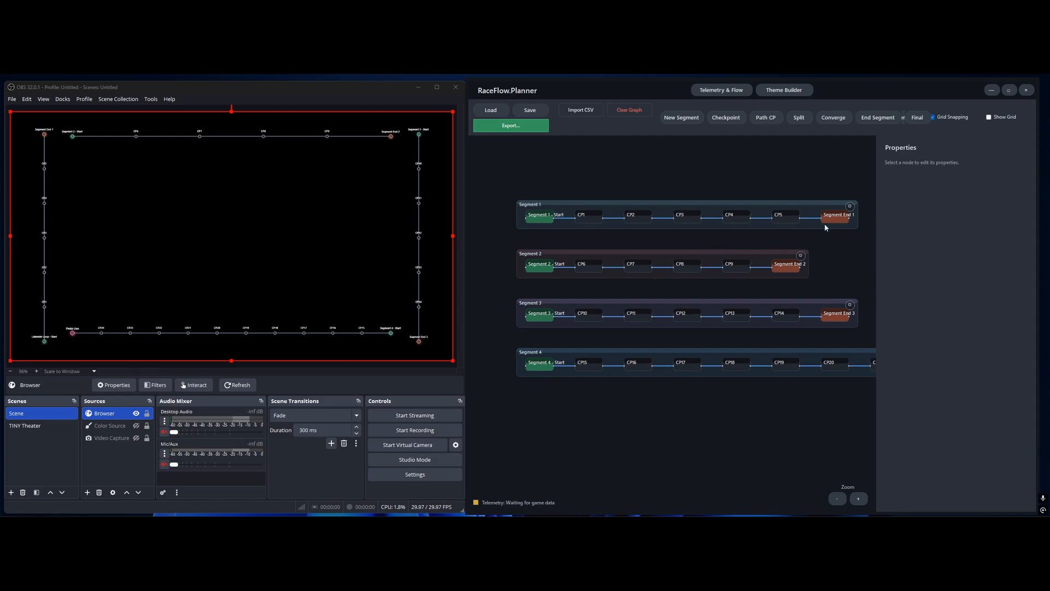
left_click_drag(855, 234, 527, 272)
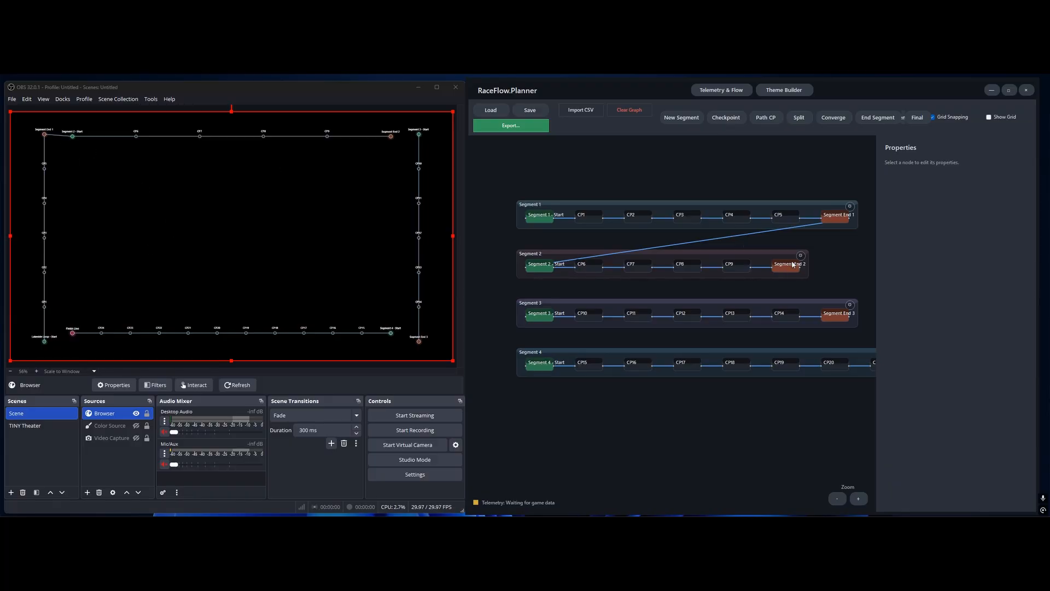
left_click_drag(800, 268, 527, 320)
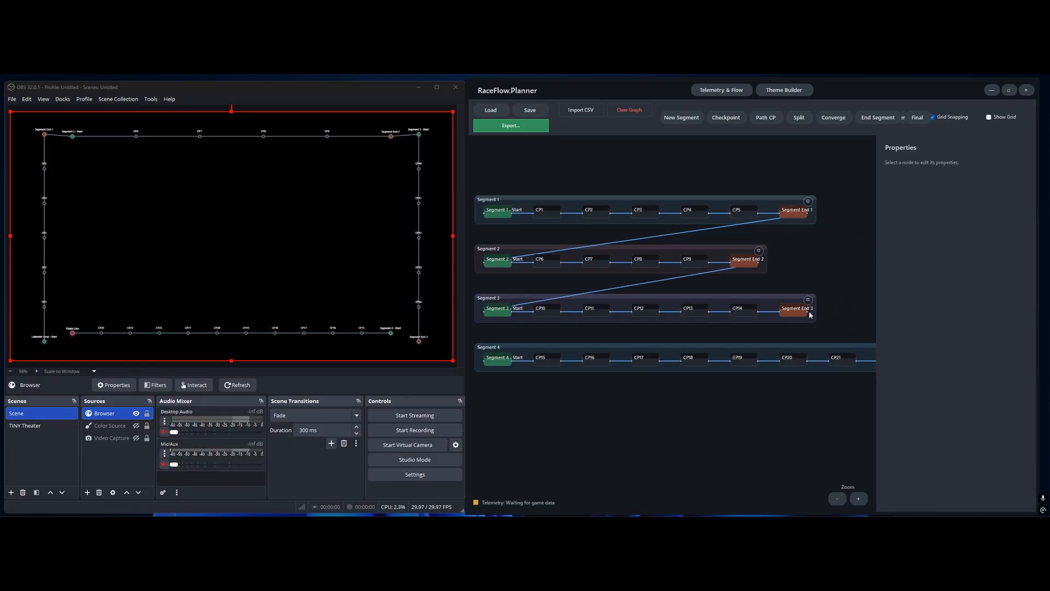
left_click_drag(821, 313, 487, 363)
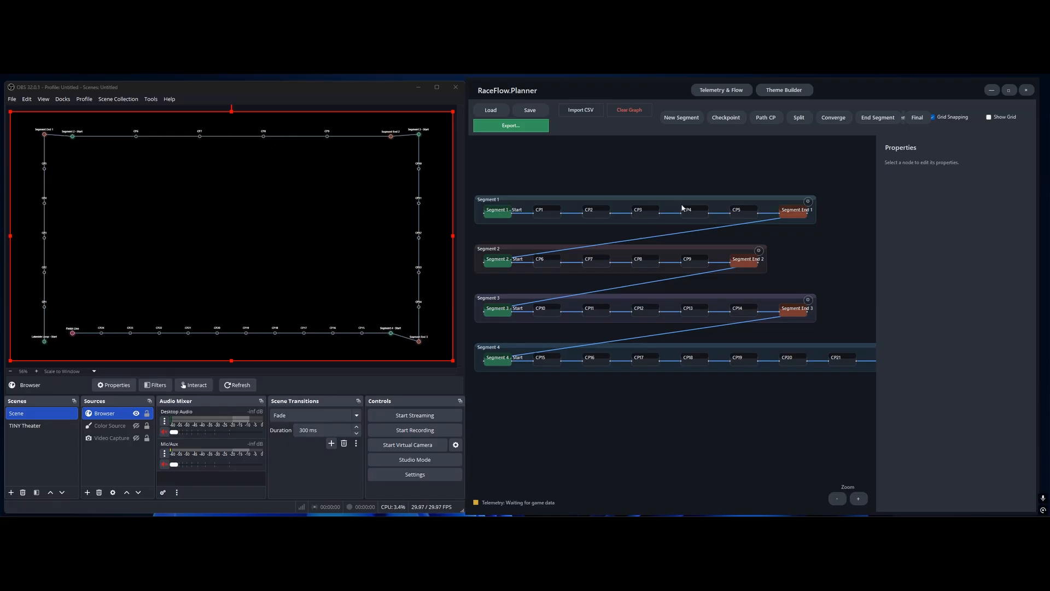
Return to the Theme Builder and set the Top section's Offset Y to -35
left_click(784, 90)
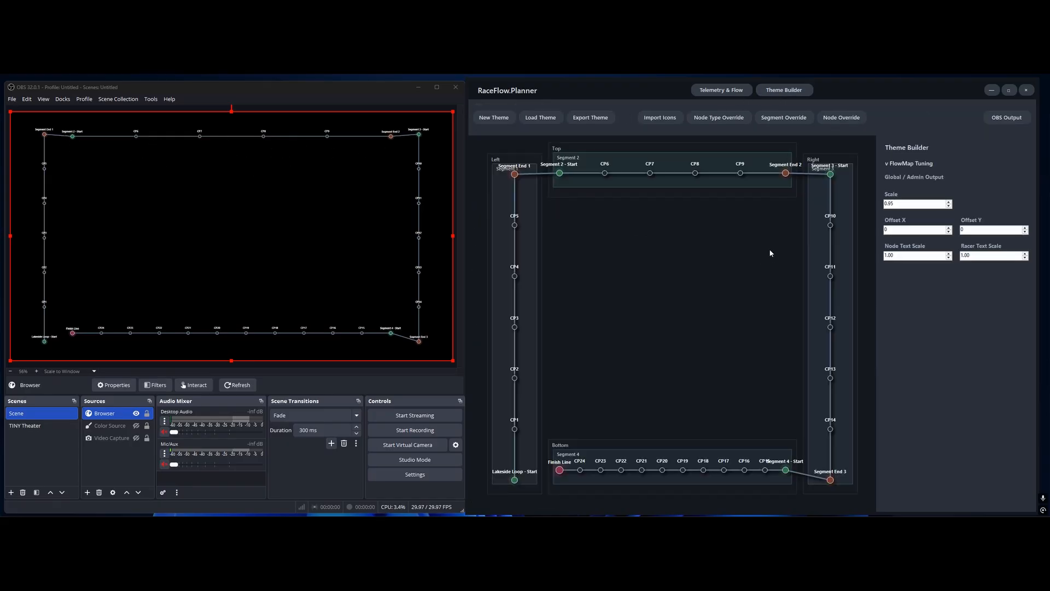
left_click(764, 197)
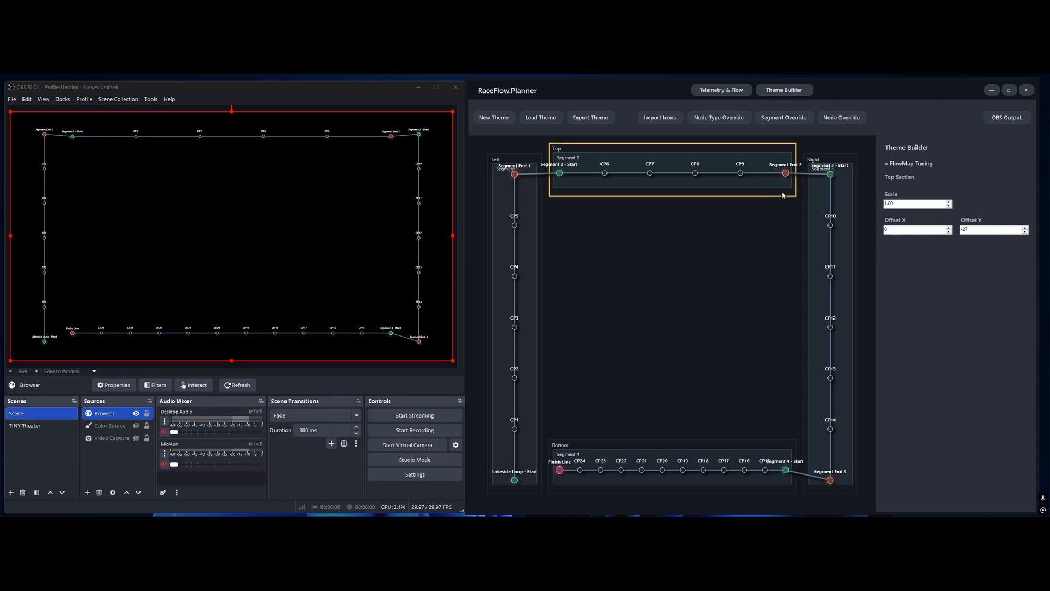
left_click(1026, 232)
left_click(1025, 232)
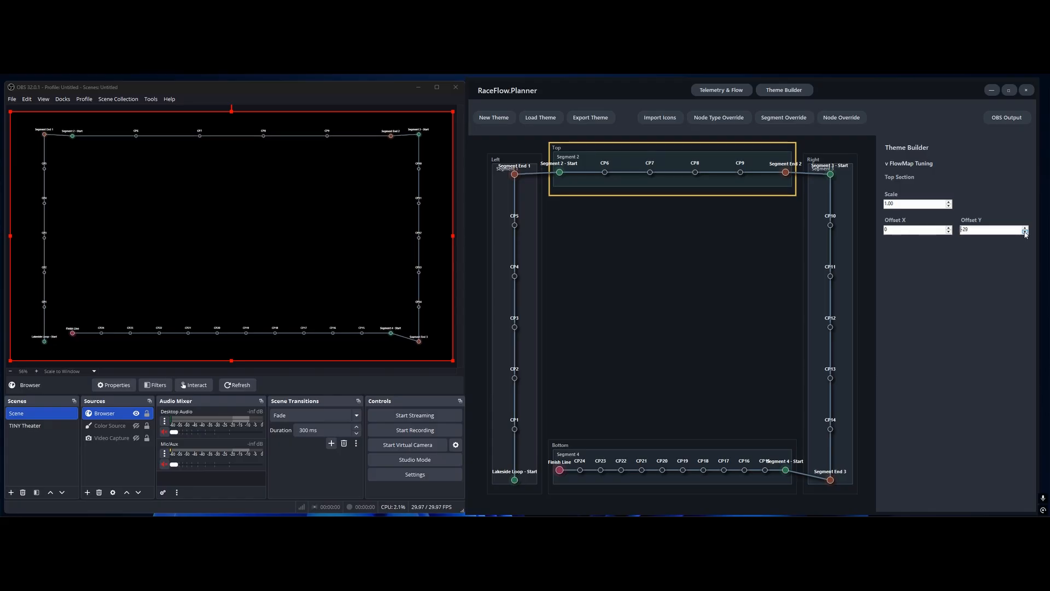
left_click(1026, 232)
left_click(1025, 232)
left_click(1025, 232)
left_click(1025, 232)
left_click(1025, 232)
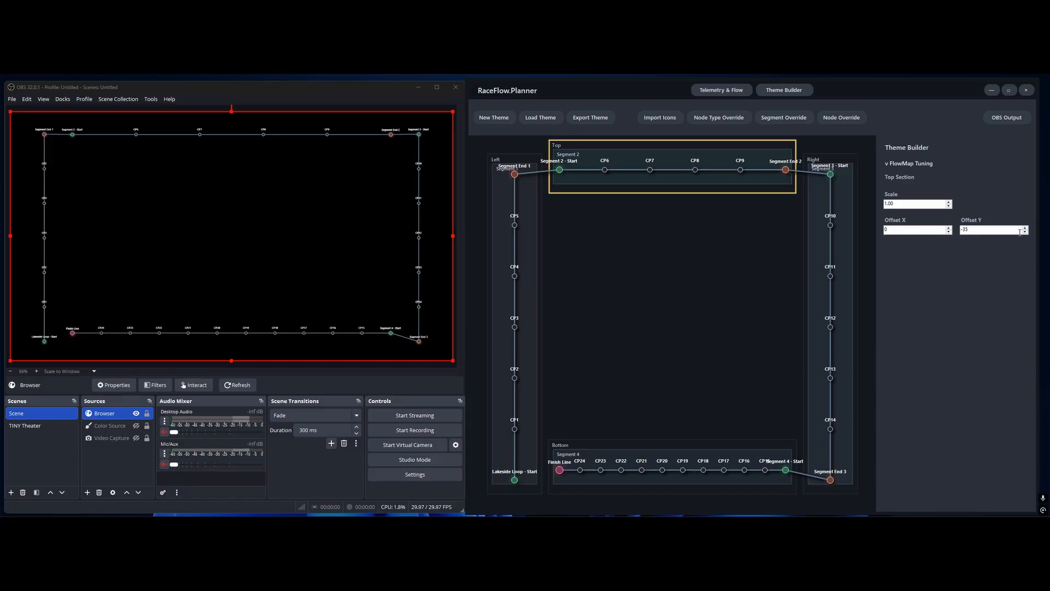
left_click(1026, 232)
left_click(1025, 232)
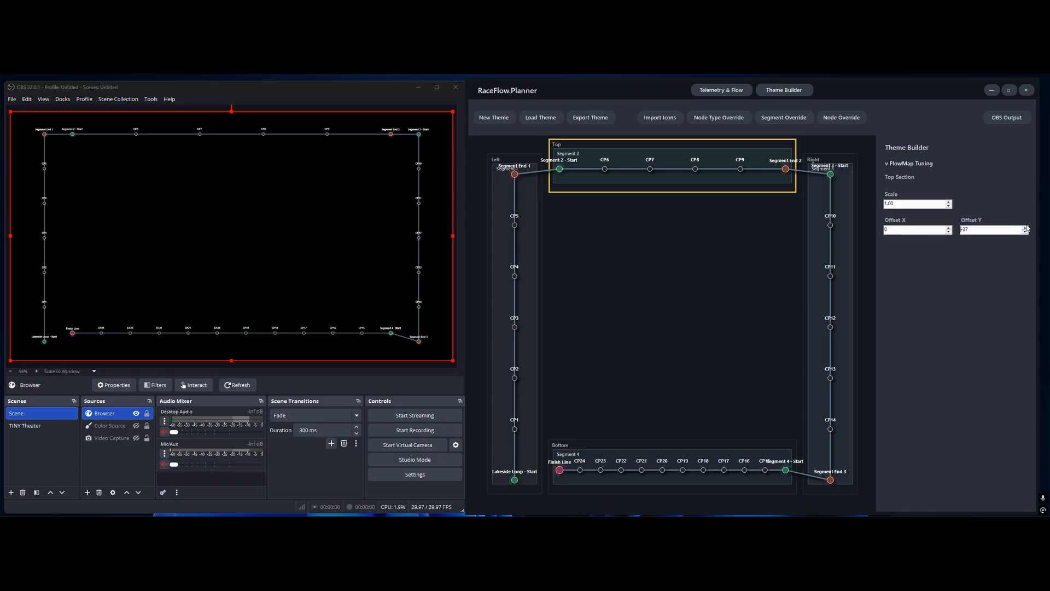
left_click(1026, 227)
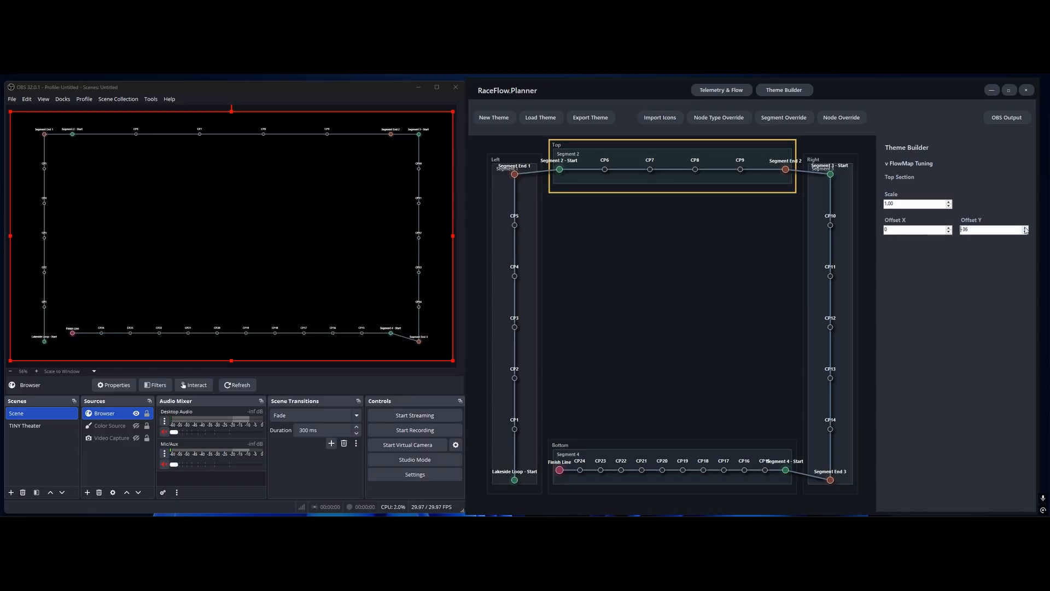
left_click(1026, 227)
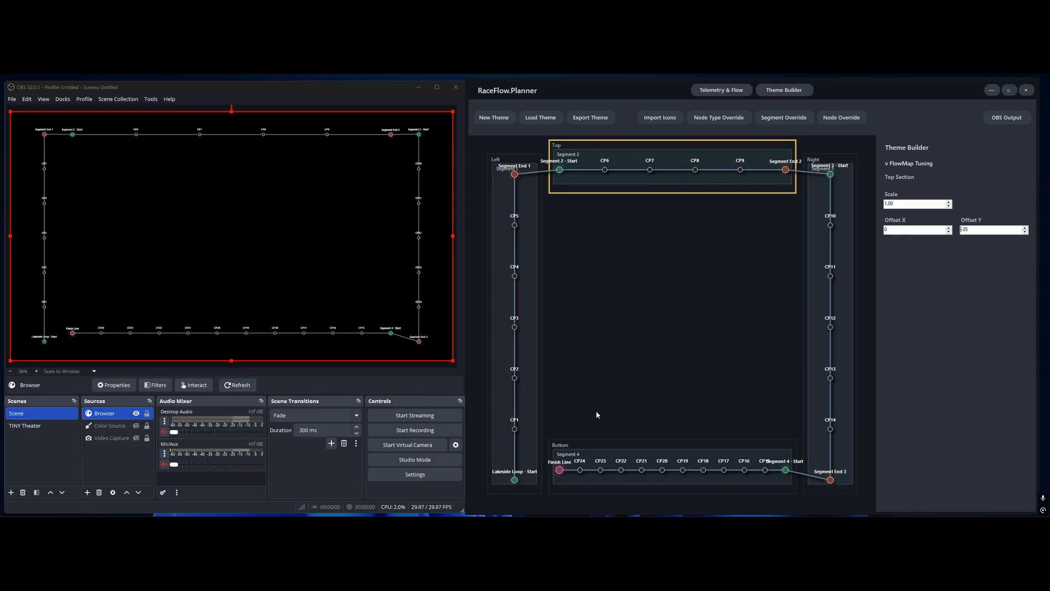
Set the Bottom section's Offset Y to 35
left_click(667, 449)
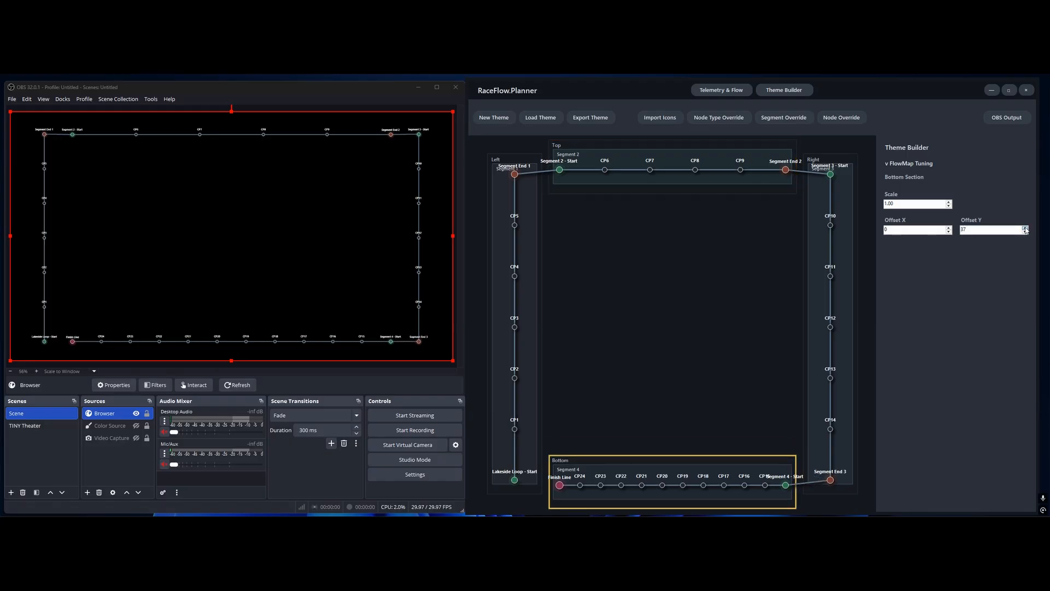
left_click(1025, 228)
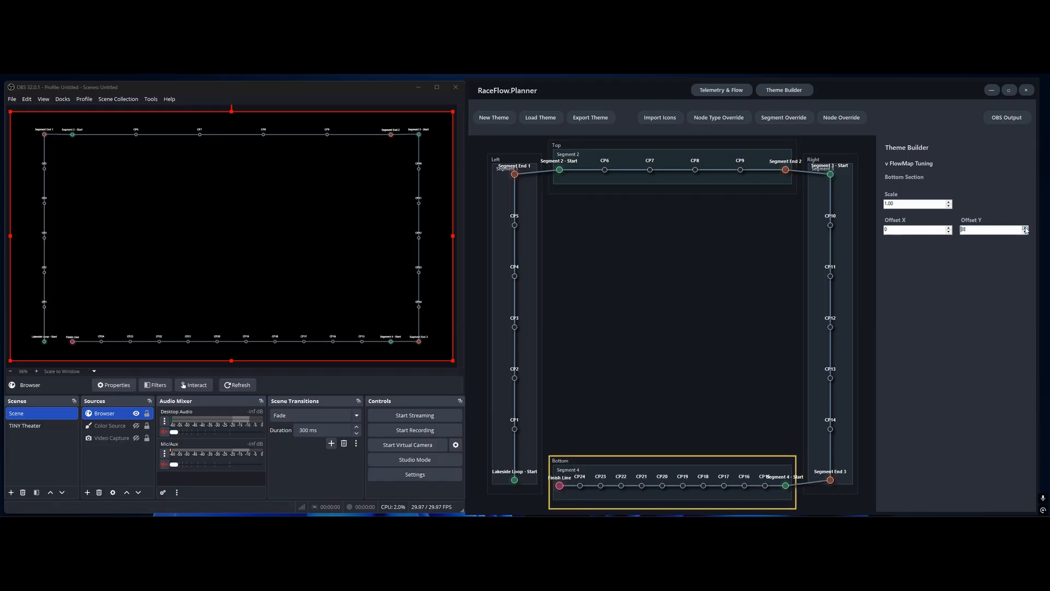
left_click(1026, 228)
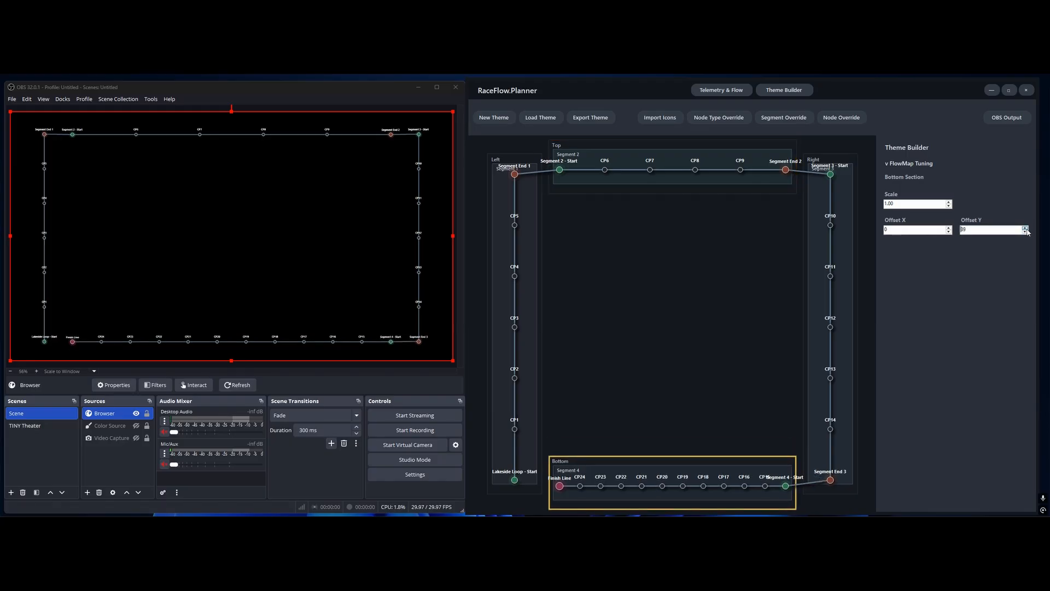
left_click(1026, 232)
left_click(1025, 232)
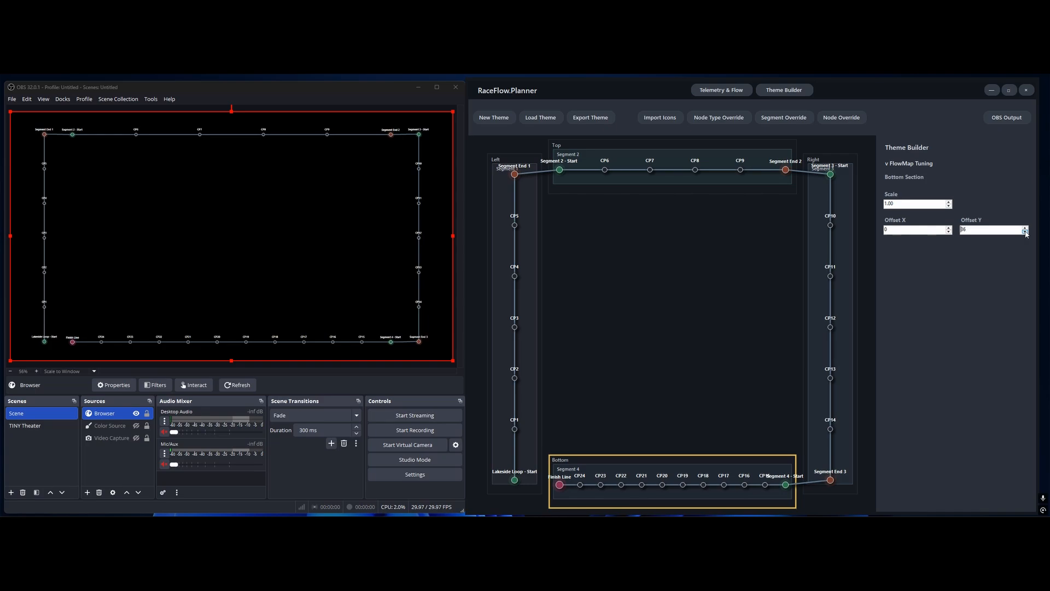
left_click(1025, 232)
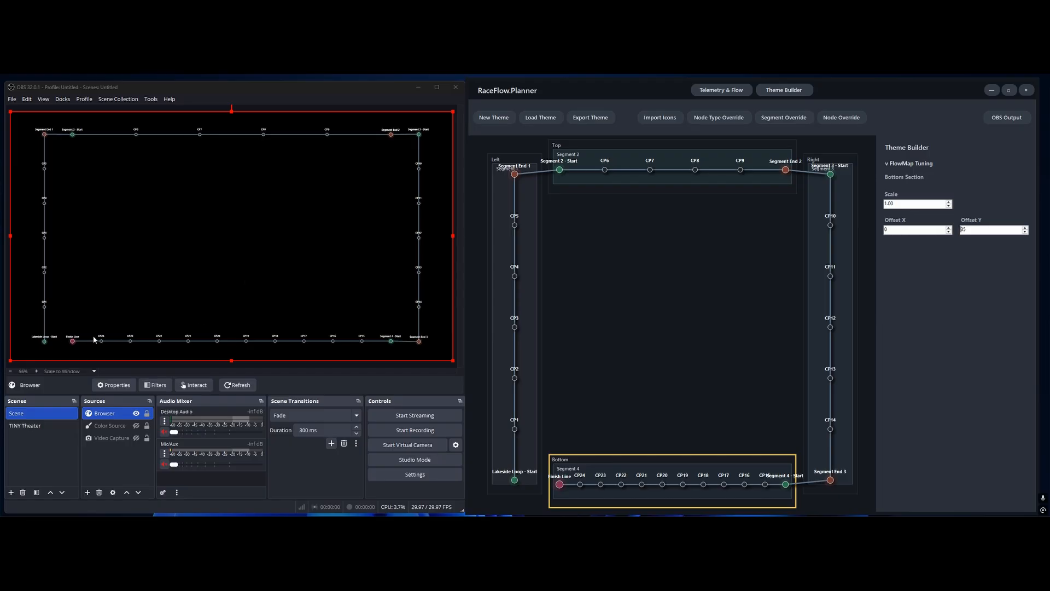
Set the Bottom section's Scale to 1.04
left_click(950, 202)
left_click(950, 202)
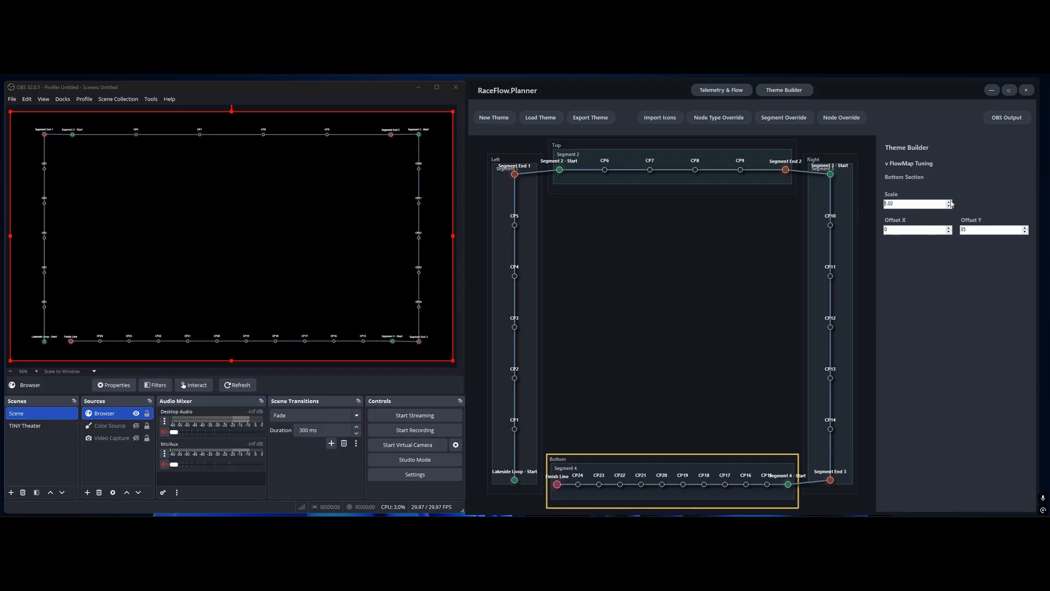
left_click(949, 201)
left_click(950, 202)
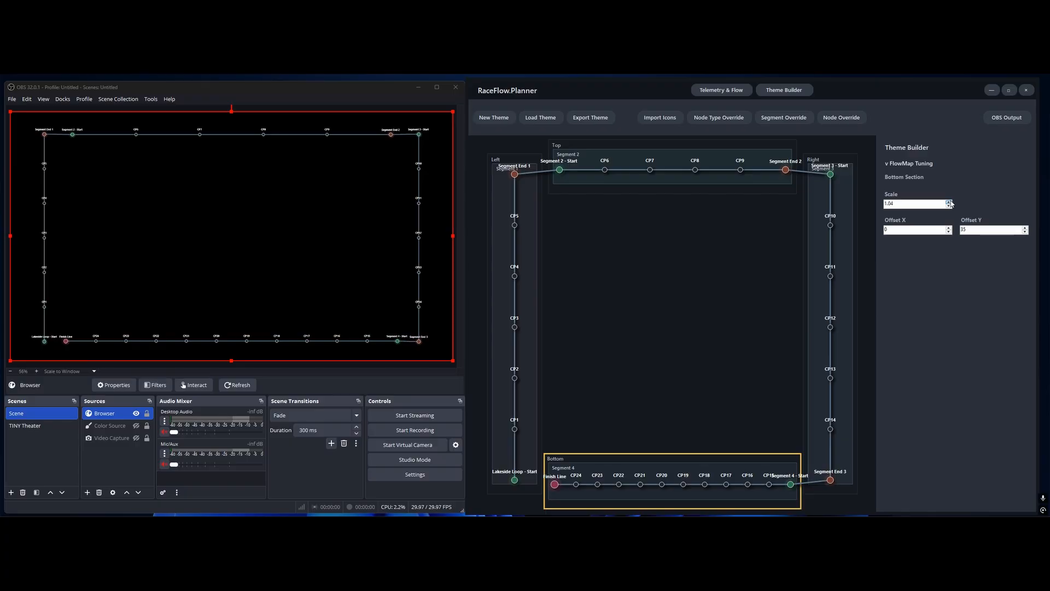
Set the Bottom section's Offset X to -10 and its Offset Y to 36
left_click(949, 232)
left_click(950, 232)
left_click(950, 231)
left_click(950, 232)
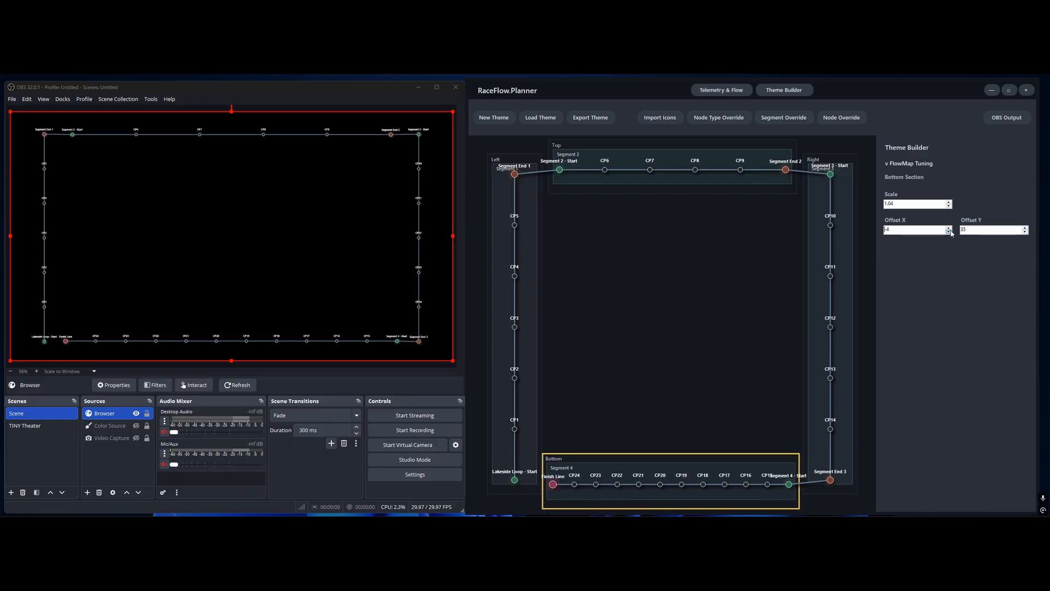
left_click(949, 231)
left_click(950, 232)
left_click(949, 232)
left_click(950, 232)
left_click(949, 232)
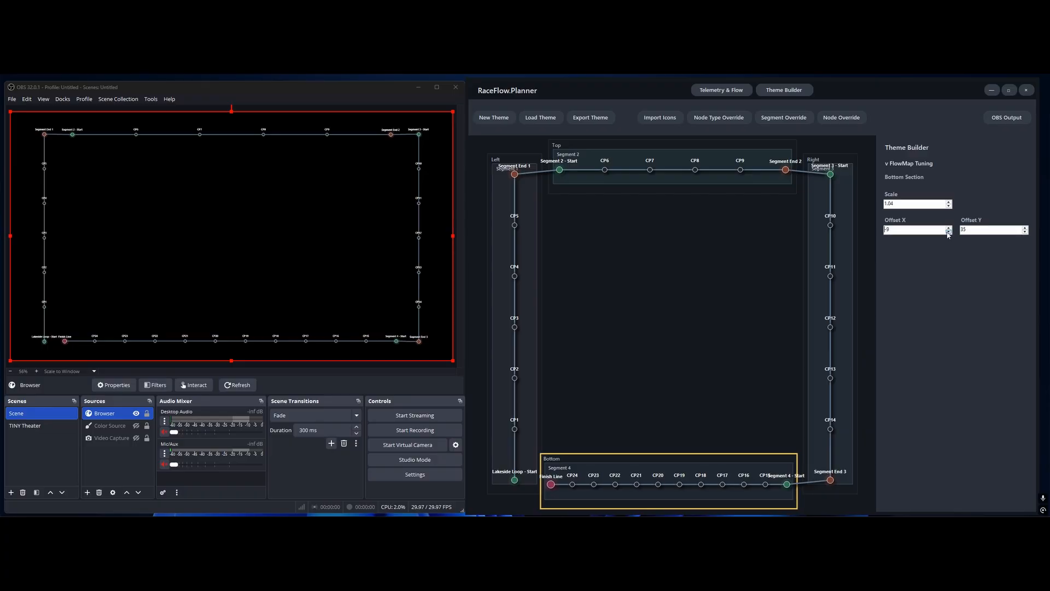
left_click(949, 232)
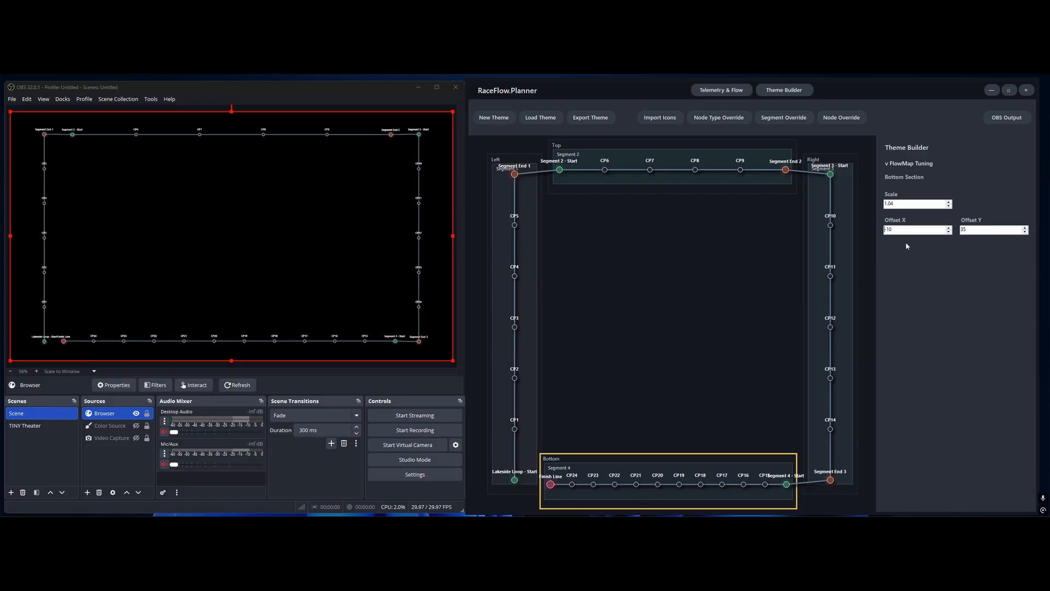
left_click(1026, 227)
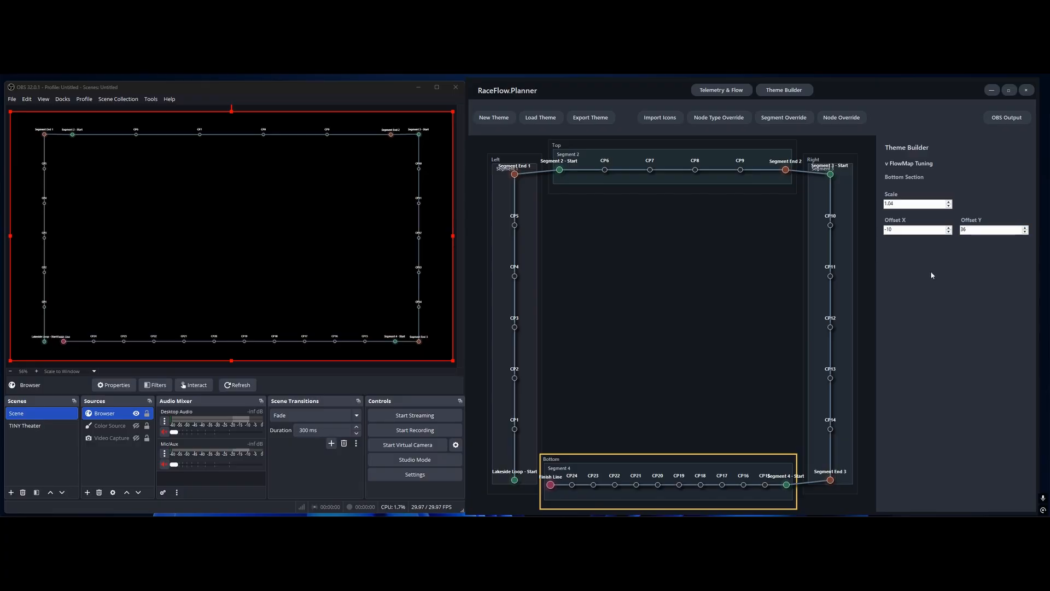
Select the Top section again and set its Offset Y to -37
left_click(665, 191)
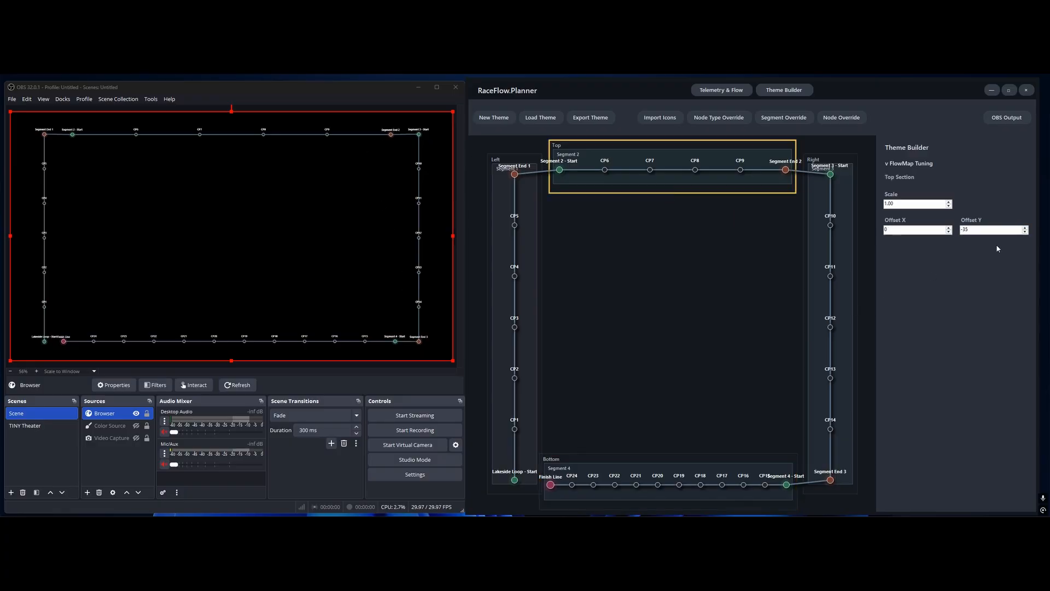
left_click(1026, 232)
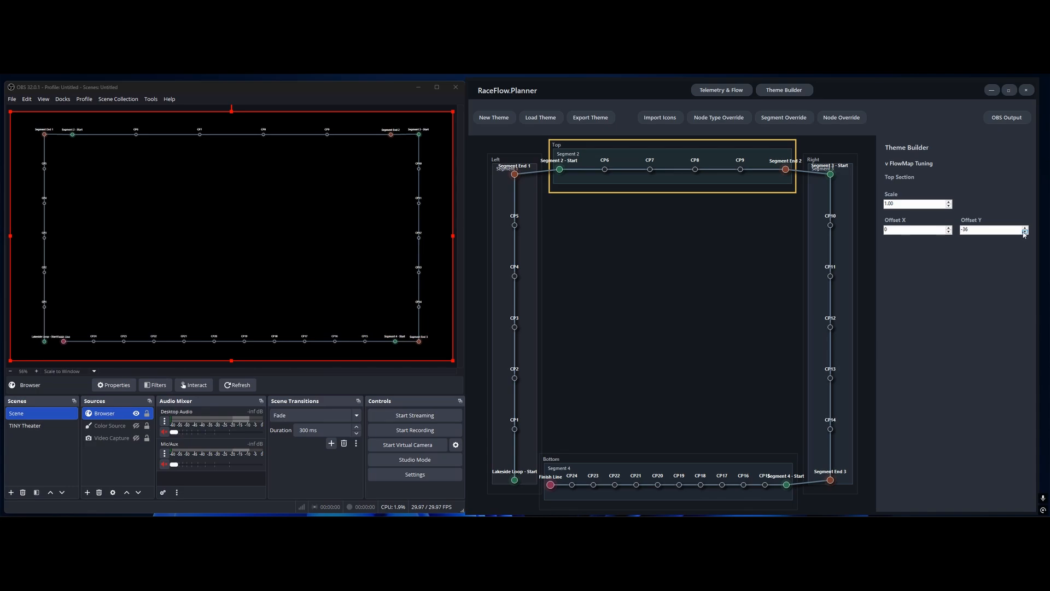
left_click(1025, 232)
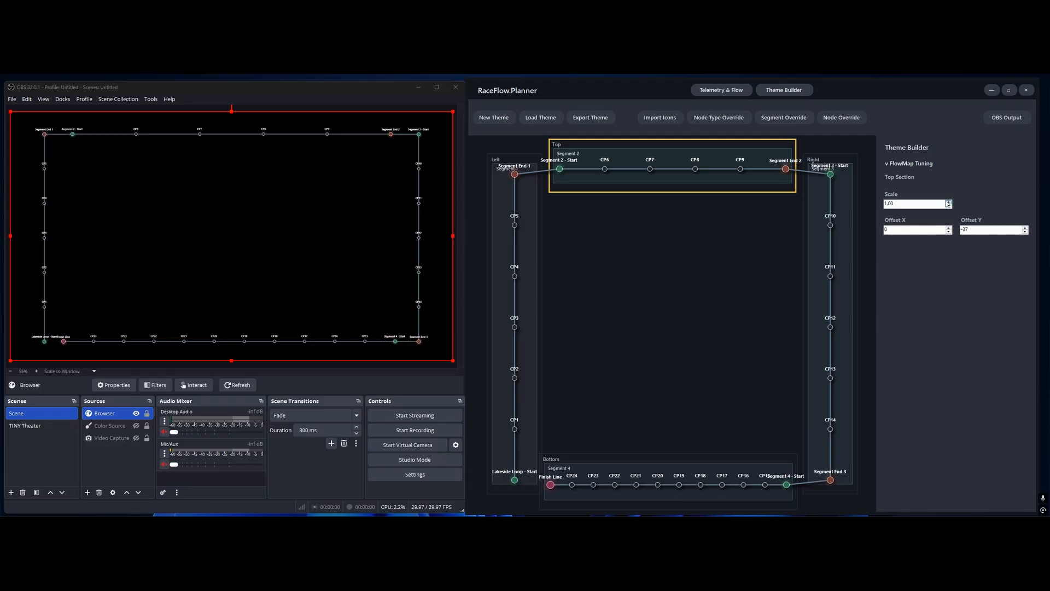
Set the Top section's Scale to 1.08
left_click(949, 201)
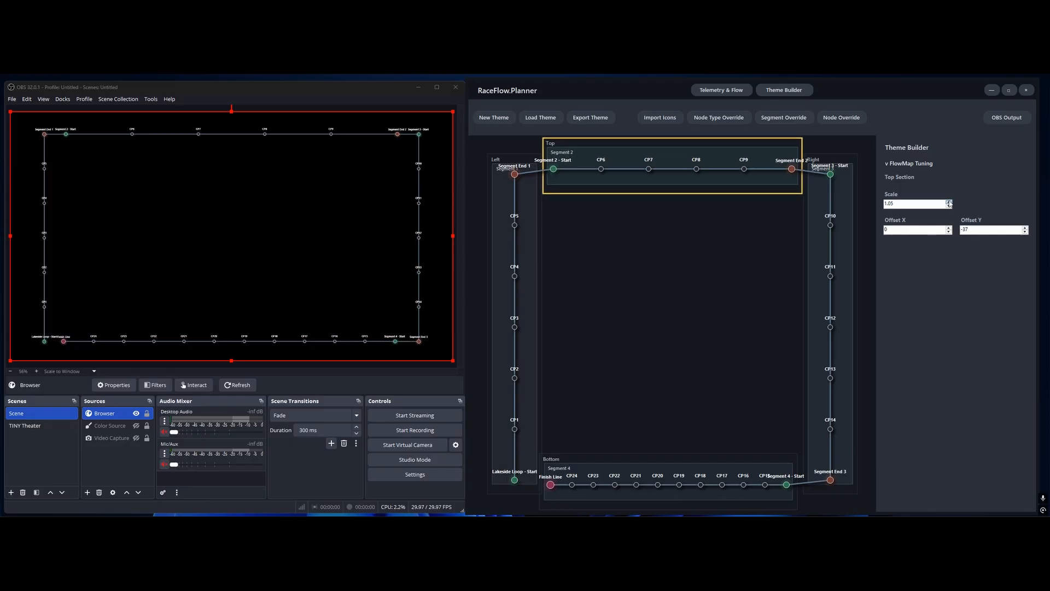
left_click(950, 201)
left_click(949, 201)
left_click(949, 201)
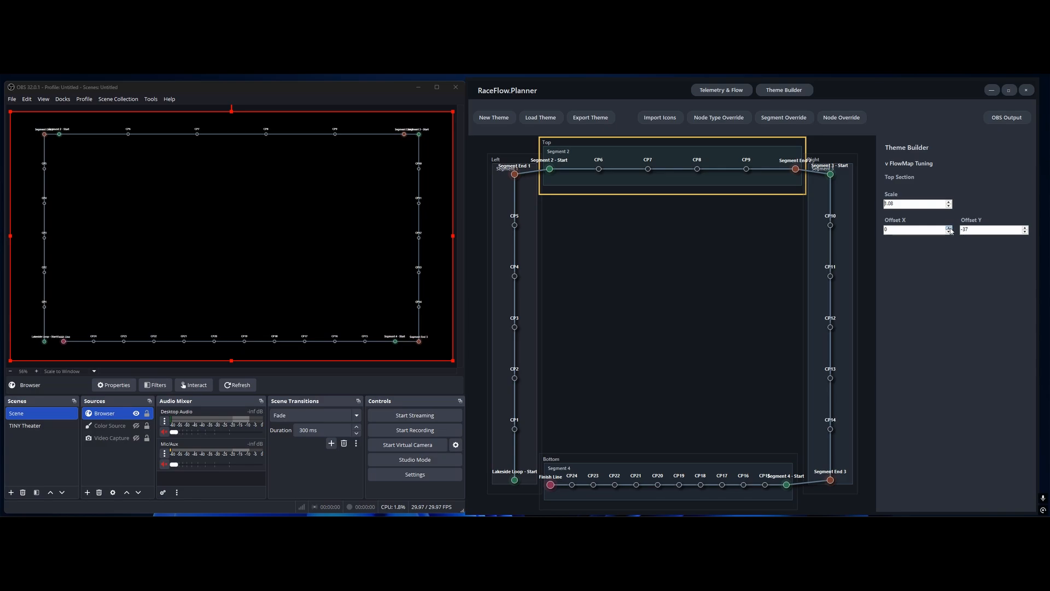
Increase the Top section's Offset X until Segment End 2 lines up with Segment 3 - Start in the overlay, and set its Offset Y to -35
left_click(950, 228)
left_click(950, 228)
left_click(950, 227)
left_click(950, 227)
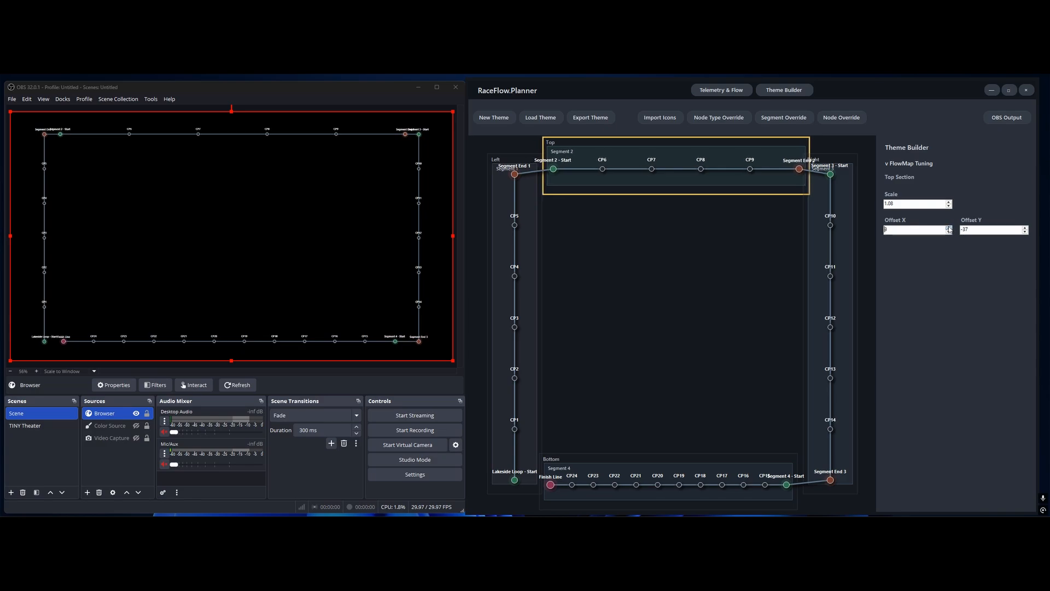
left_click(950, 228)
left_click(950, 227)
left_click(950, 227)
left_click(950, 227)
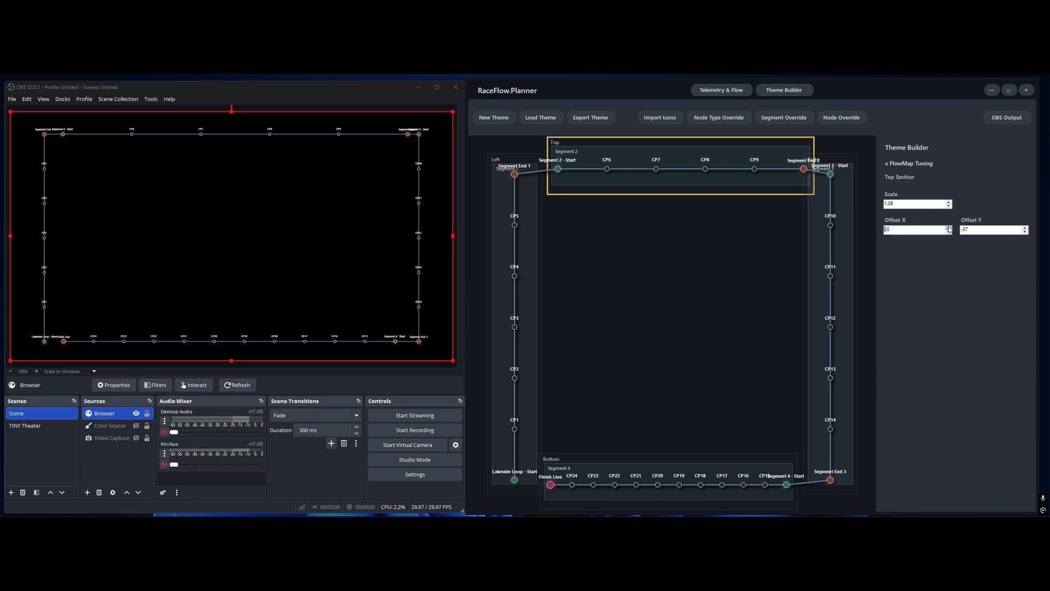
left_click(950, 228)
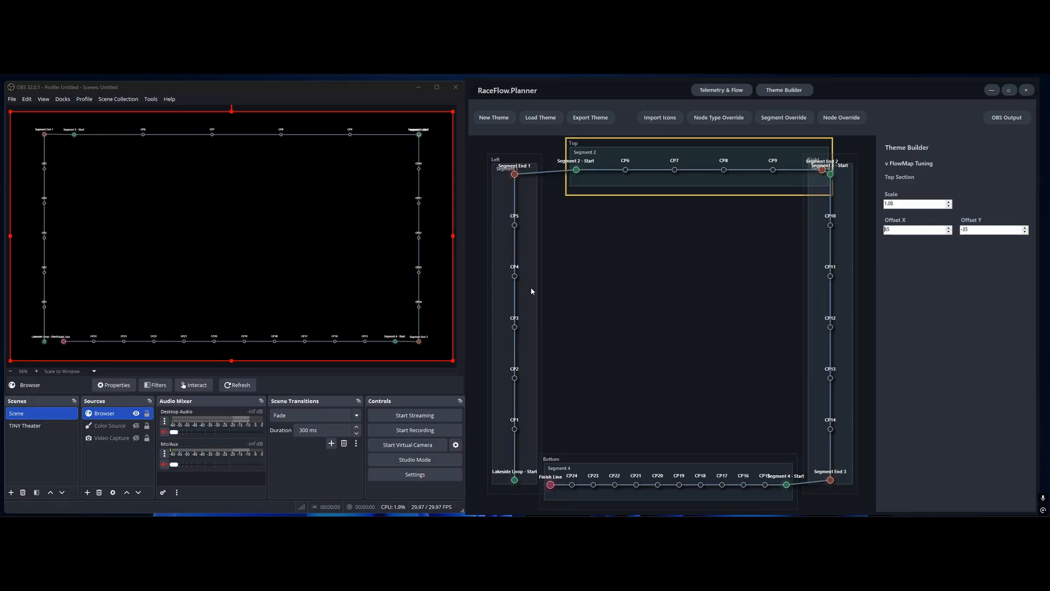
Select the Right section and set its Scale to 0.91
left_click(806, 287)
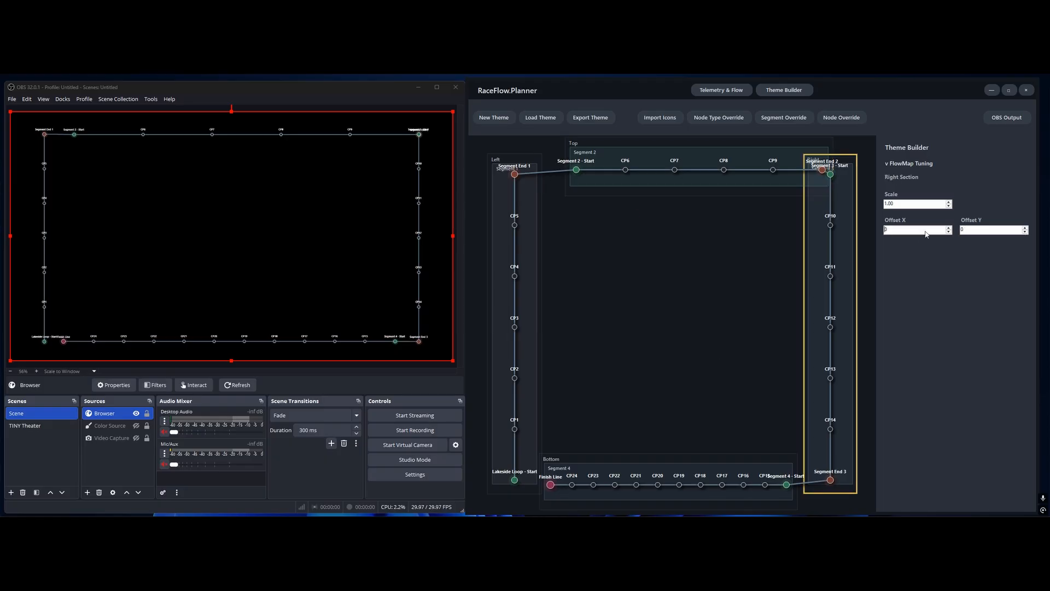
left_click(950, 207)
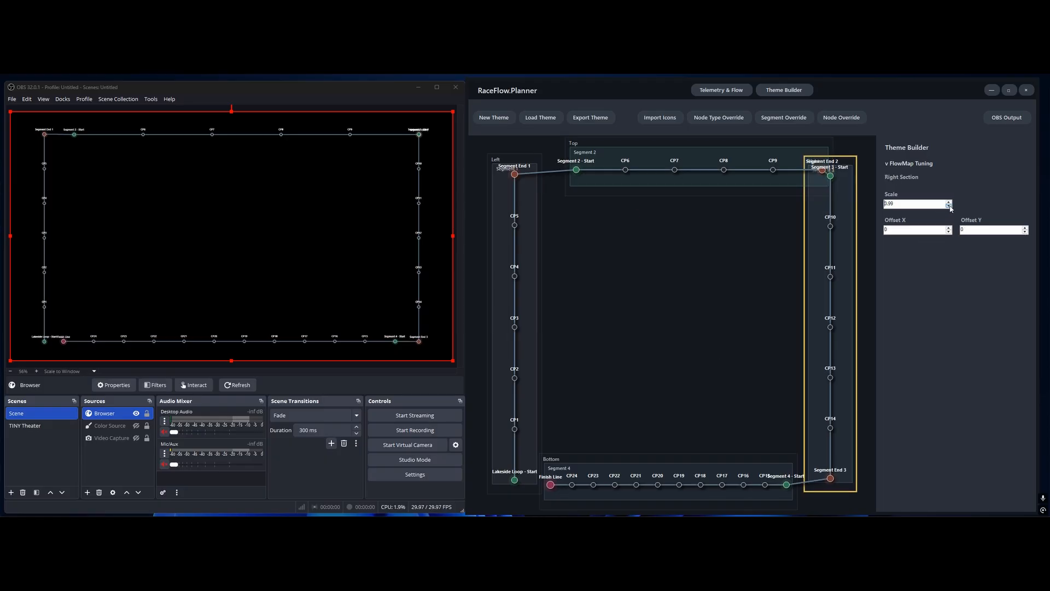
left_click(949, 207)
left_click(950, 206)
left_click(949, 207)
left_click(950, 206)
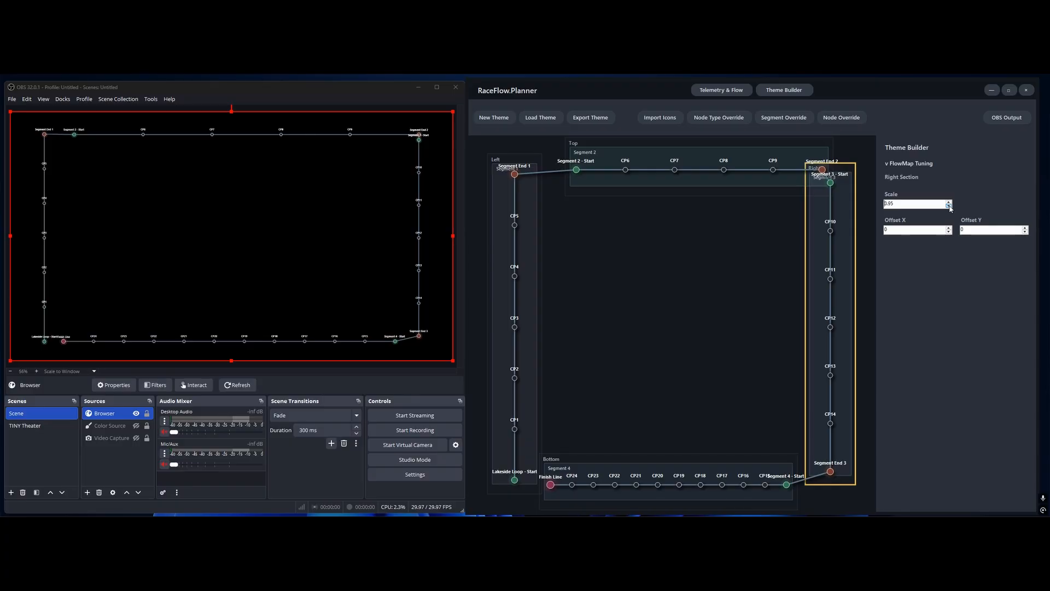
left_click(949, 206)
left_click(949, 206)
left_click(949, 206)
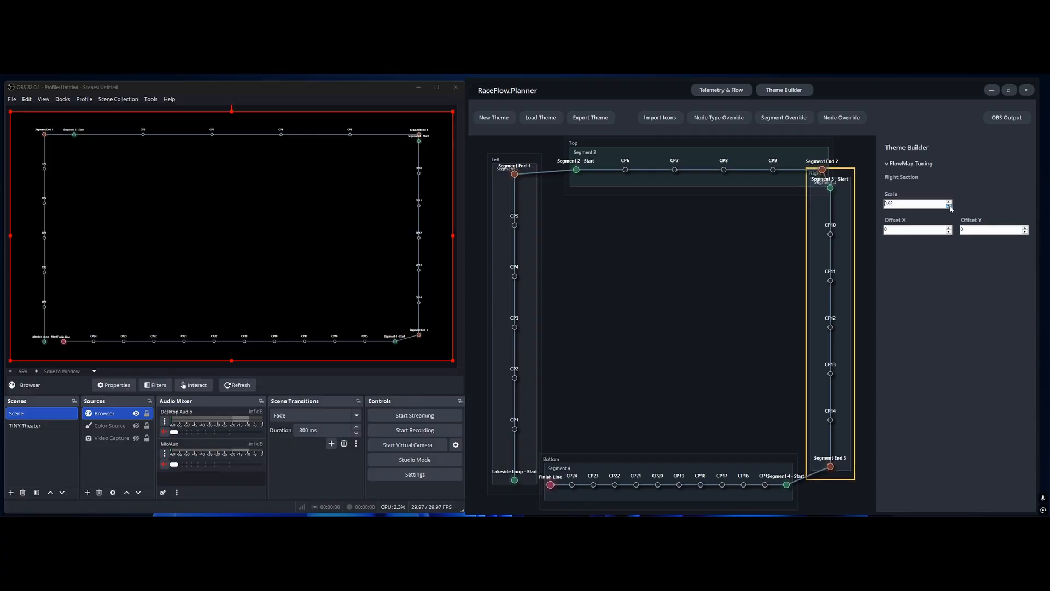
left_click(949, 206)
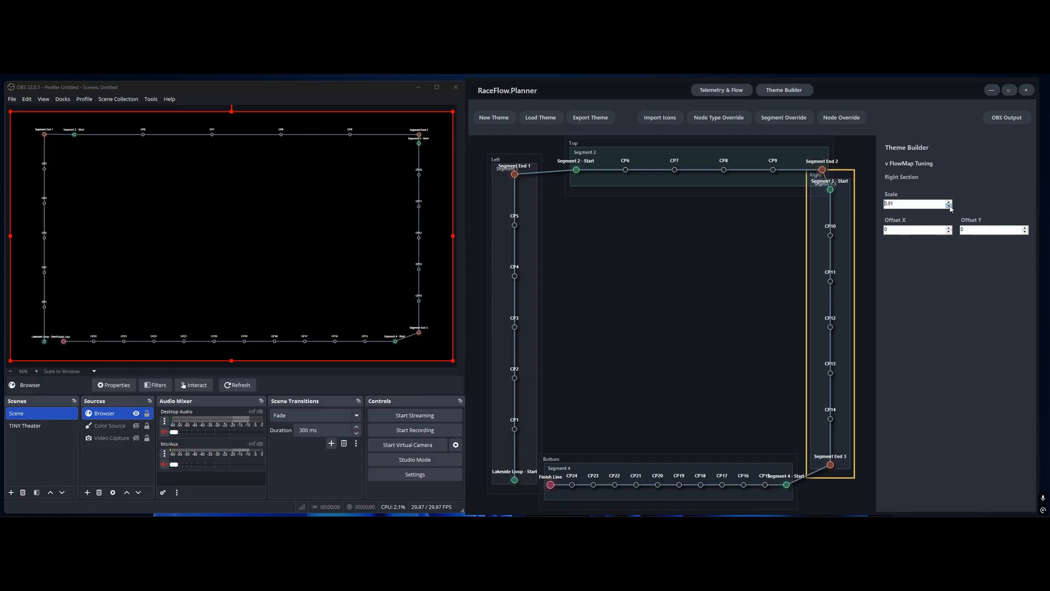
Set the Right section's Offset Y to 44
left_click(1025, 229)
left_click(1026, 229)
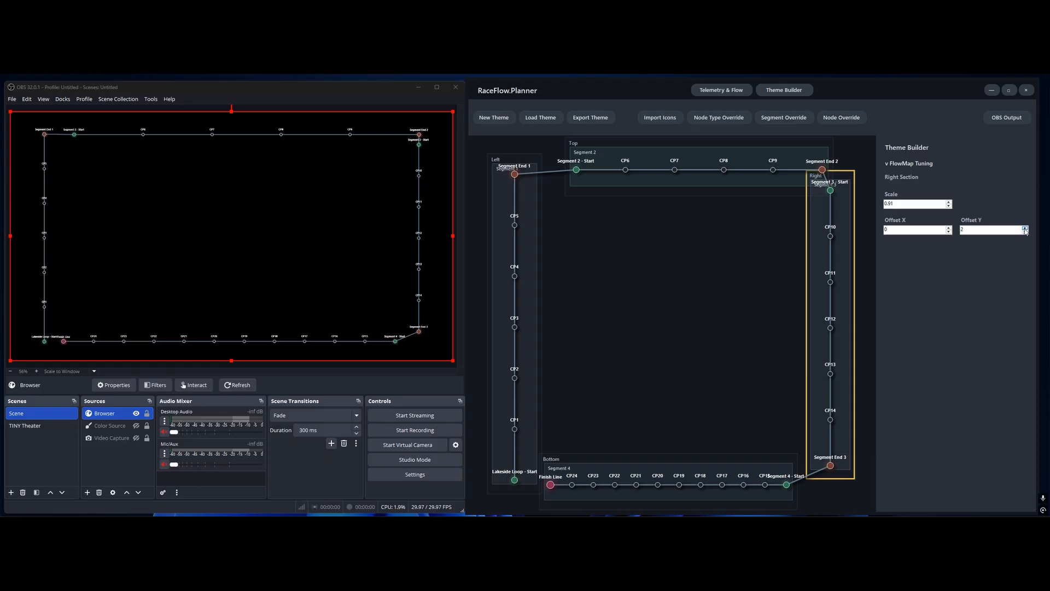
left_click(1026, 228)
left_click(1026, 228)
left_click(1026, 228)
left_click(1026, 228)
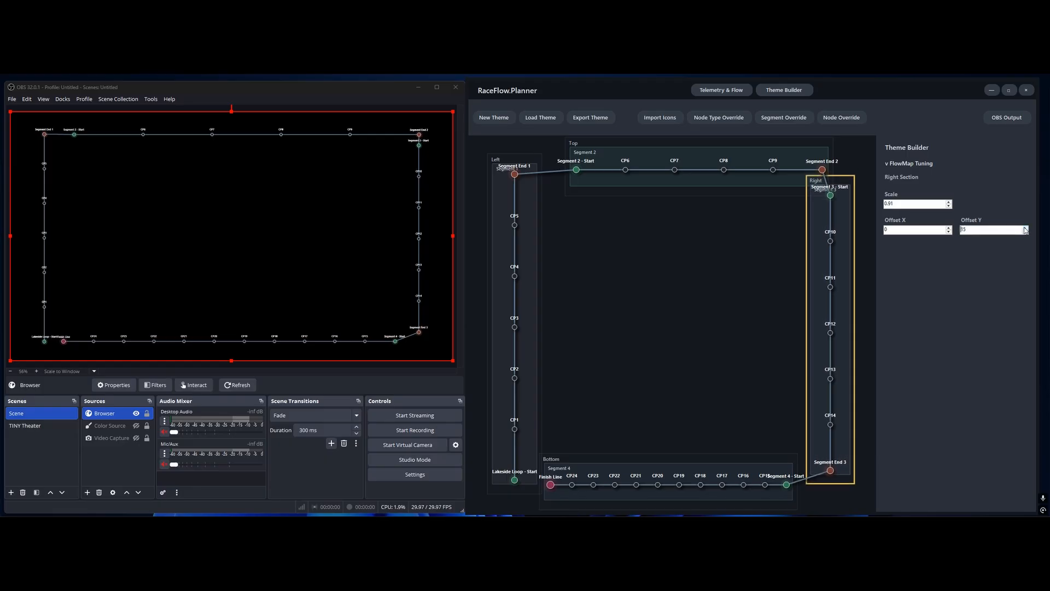
left_click(1026, 228)
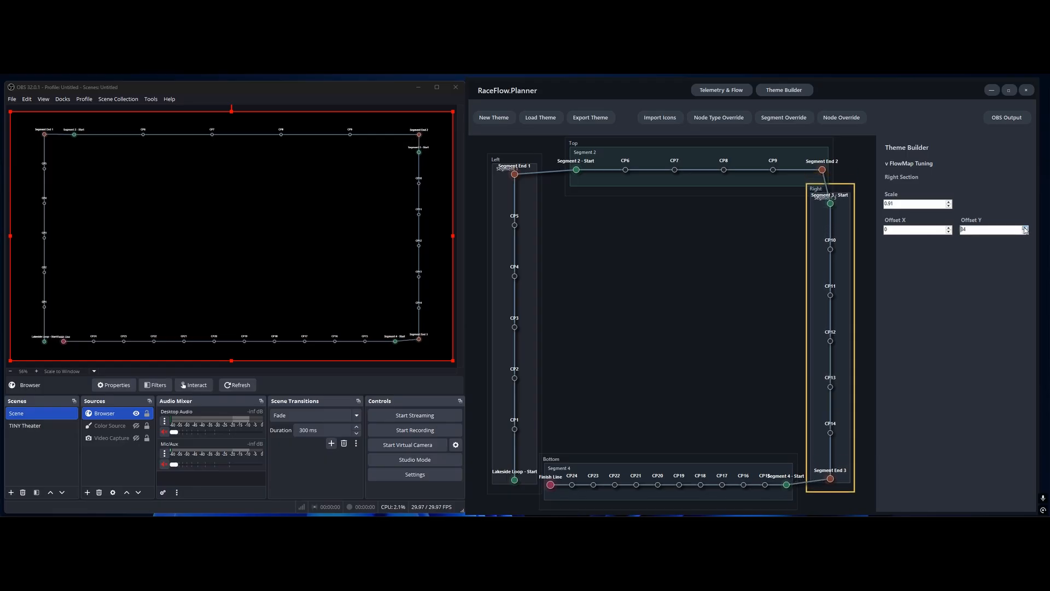
left_click(1026, 228)
left_click(1026, 228)
left_click(1026, 228)
left_click(1026, 228)
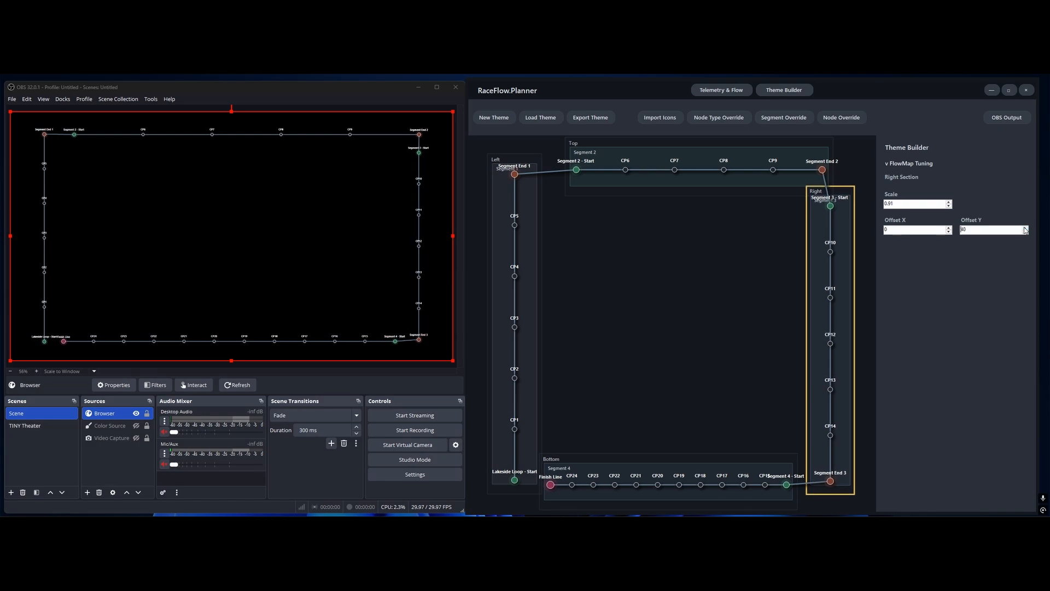
left_click(1026, 228)
left_click(1026, 228)
left_click(1025, 228)
left_click(1026, 228)
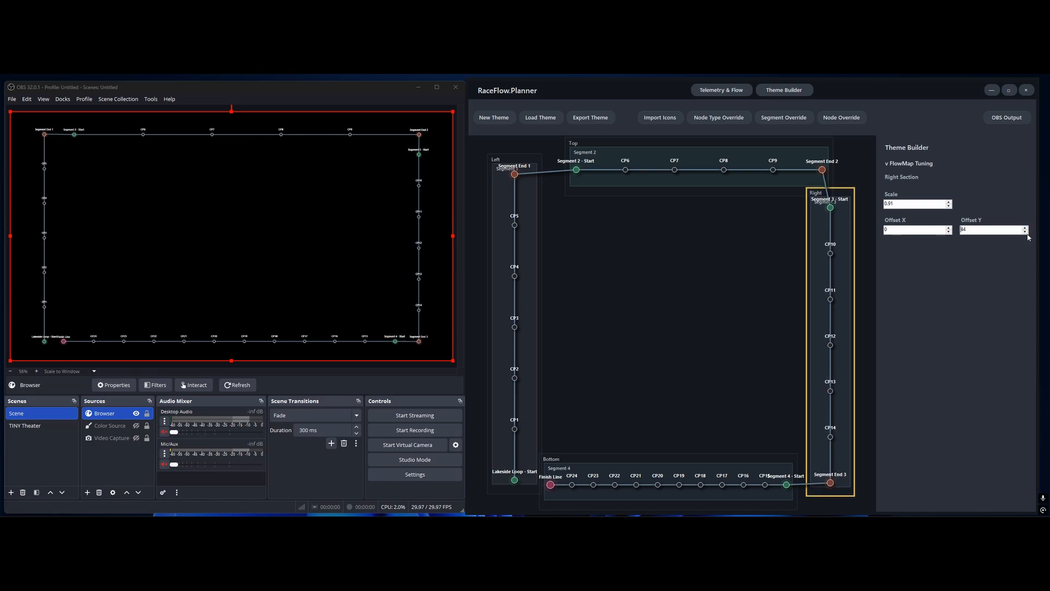
left_click(1025, 233)
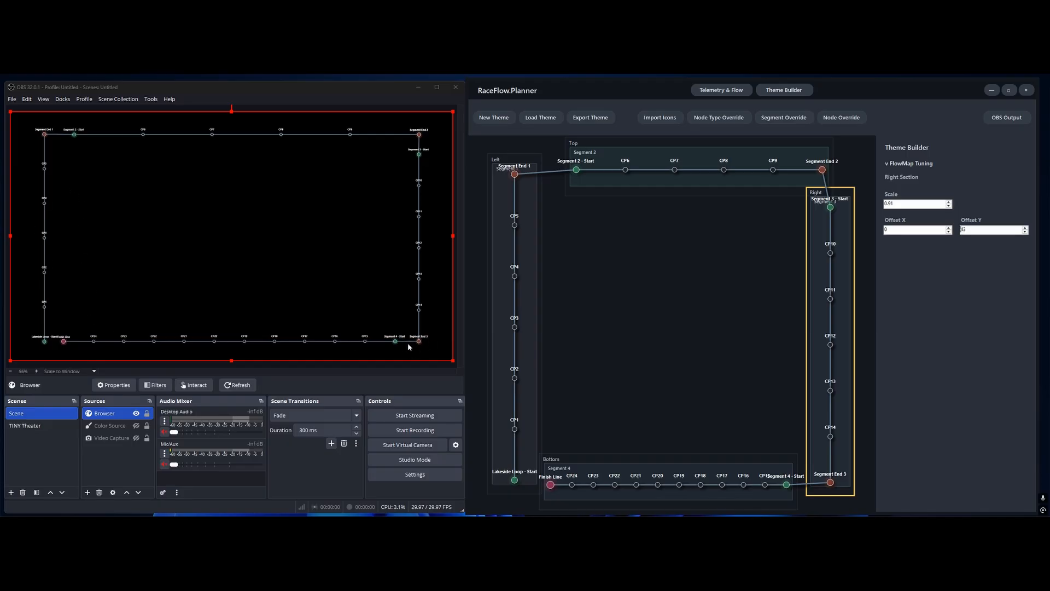
left_click(1026, 228)
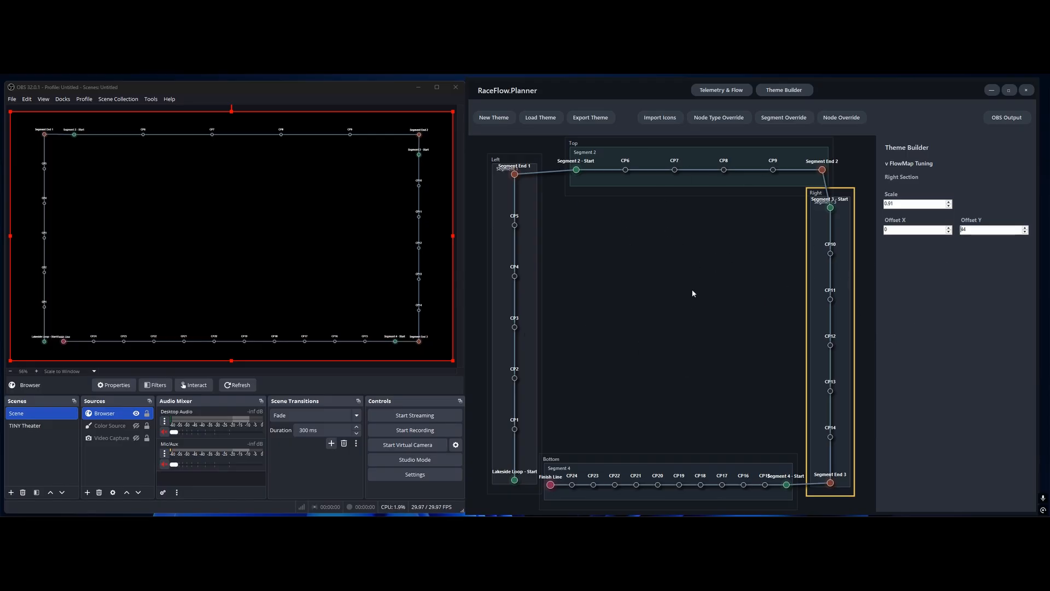
Deselect the section to edit the Global / Admin Output, and set its Scale to 0.94
left_click(728, 262)
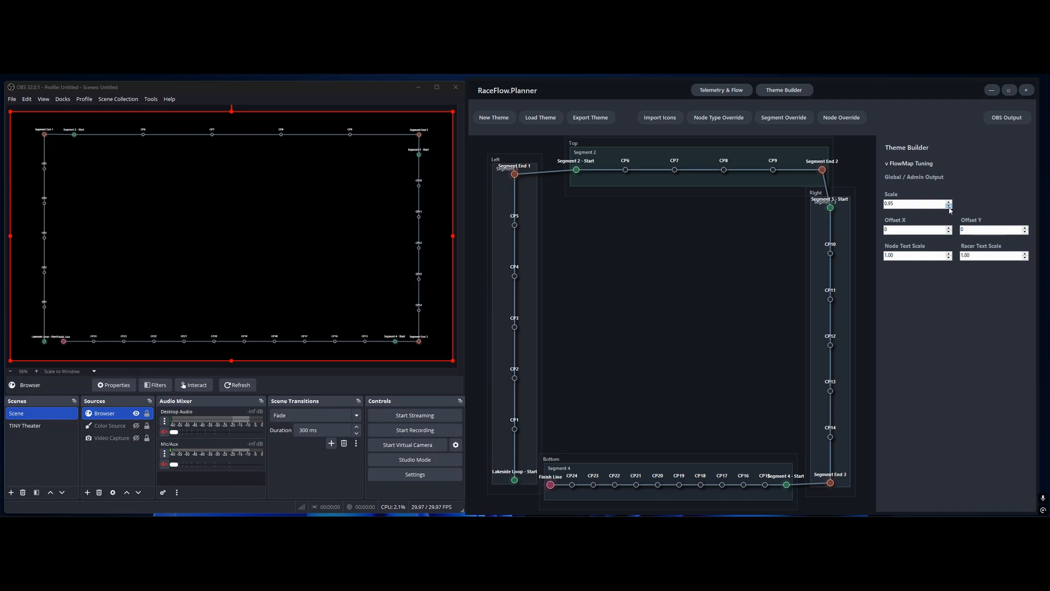
left_click(950, 206)
left_click(949, 206)
left_click(950, 207)
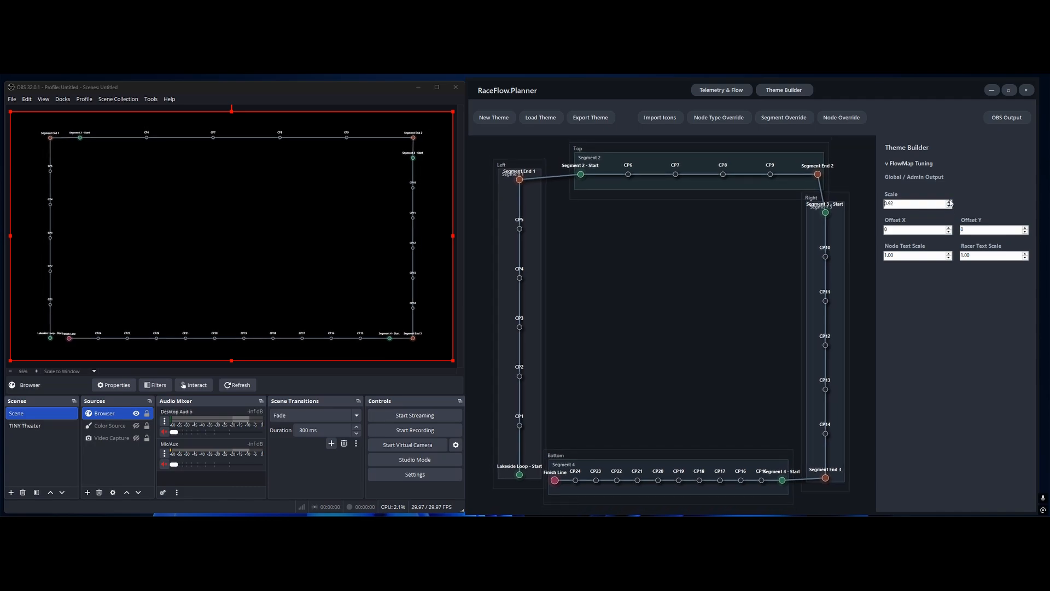
left_click(949, 202)
left_click(949, 202)
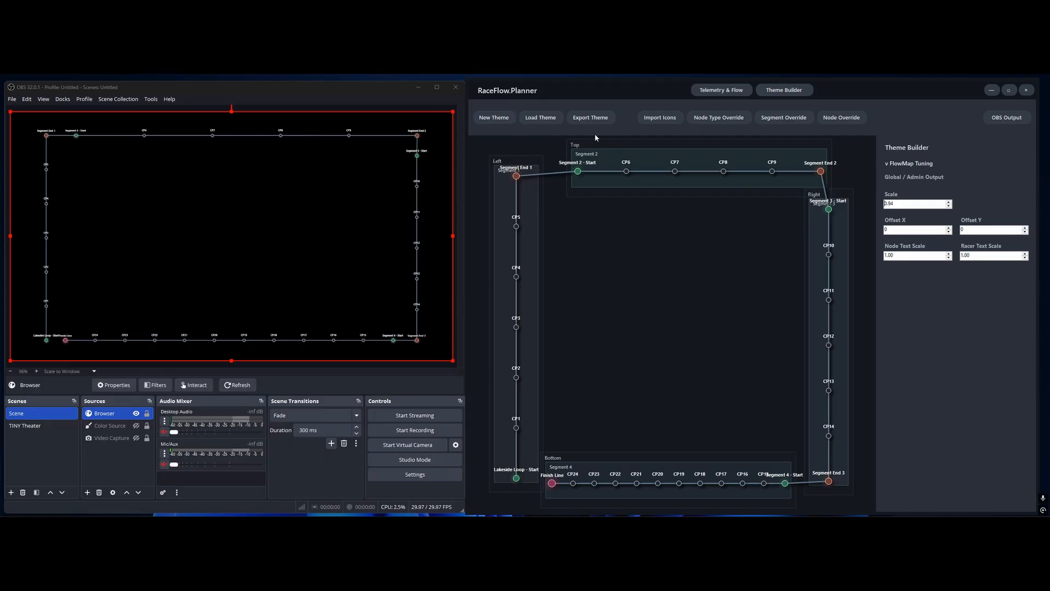
Return to the Telemetry & Flow graph and set the Segment 1 - Start node's Node Position X to 0
left_click(721, 89)
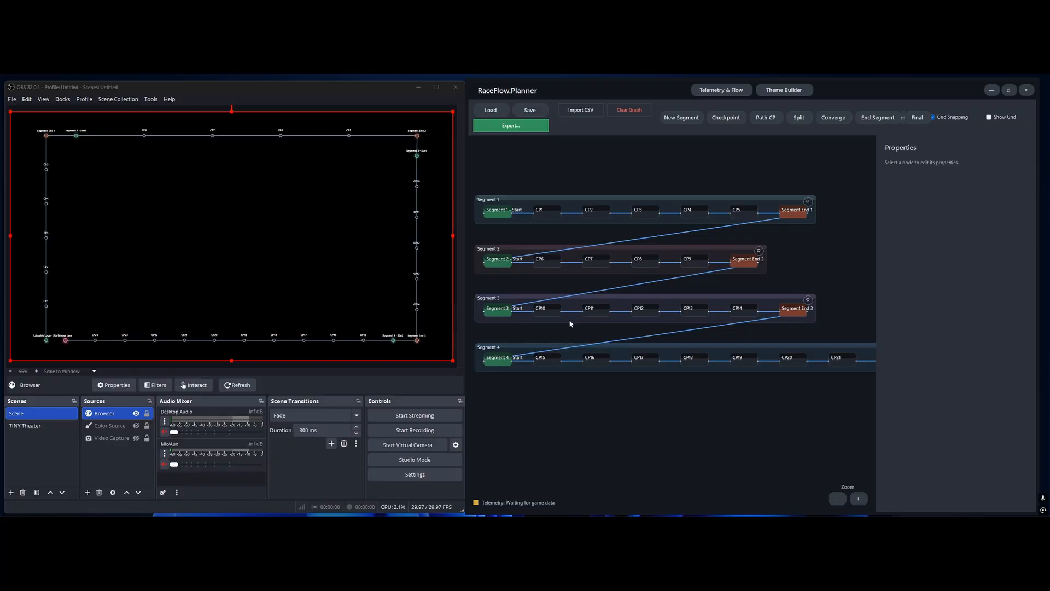
scroll(503, 236, "up", 4)
left_click(499, 208)
left_click_drag(499, 208, 512, 208)
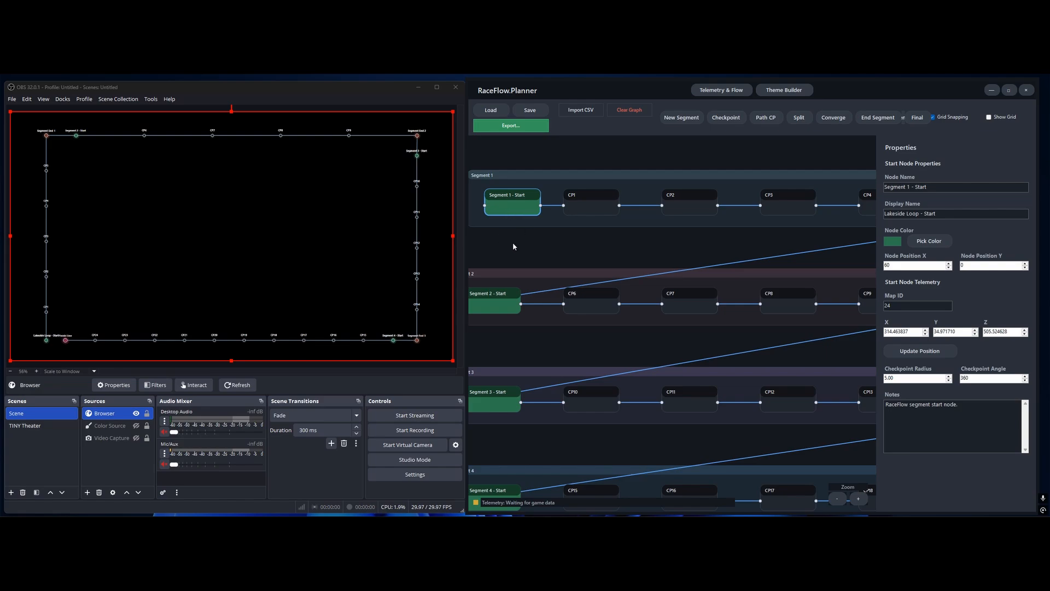
left_click_drag(513, 243, 636, 235)
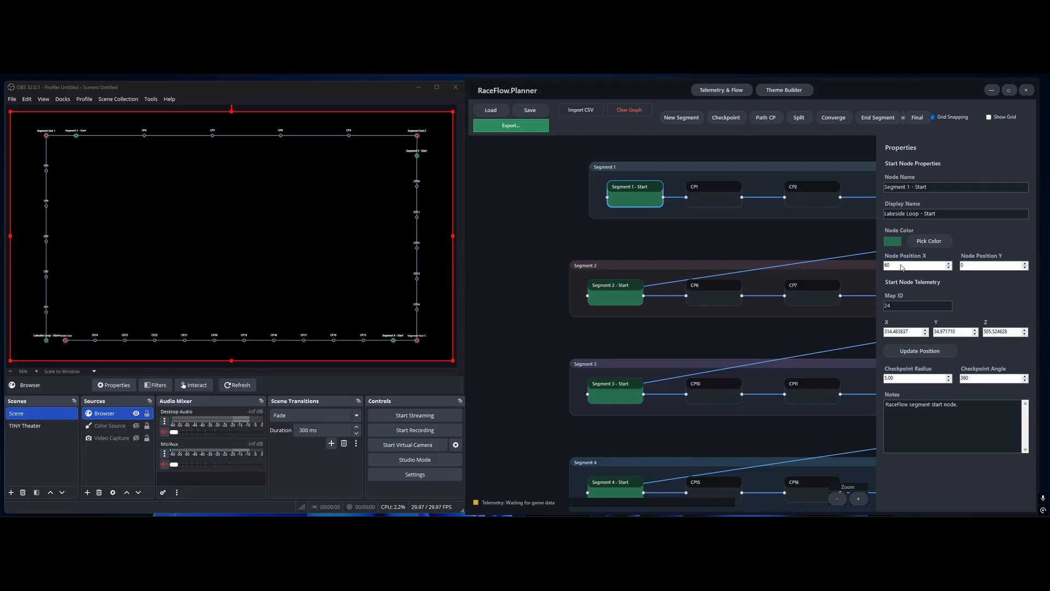
left_click_drag(903, 267, 846, 275)
type("0")
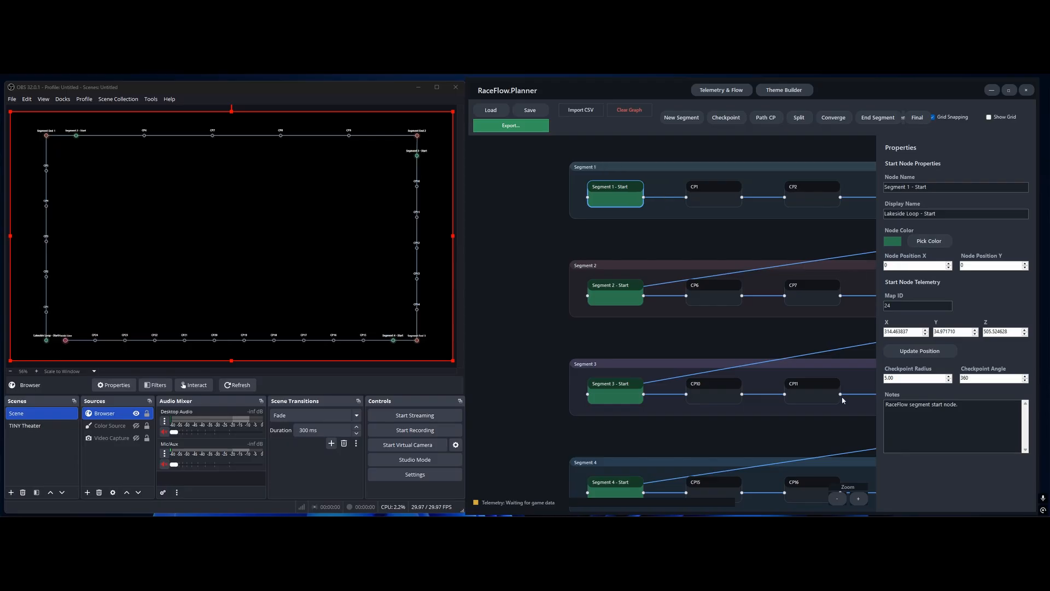
Try the Segment 2 - Start node with Node Position X at 100, and set it back to 0
left_click(637, 294)
left_click_drag(903, 265, 827, 265)
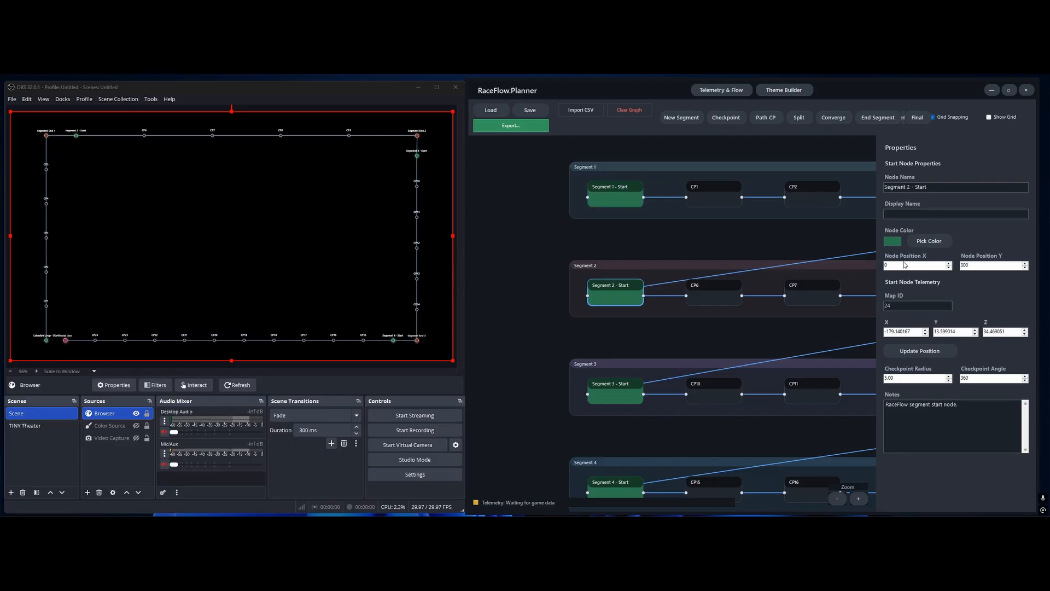
type("100")
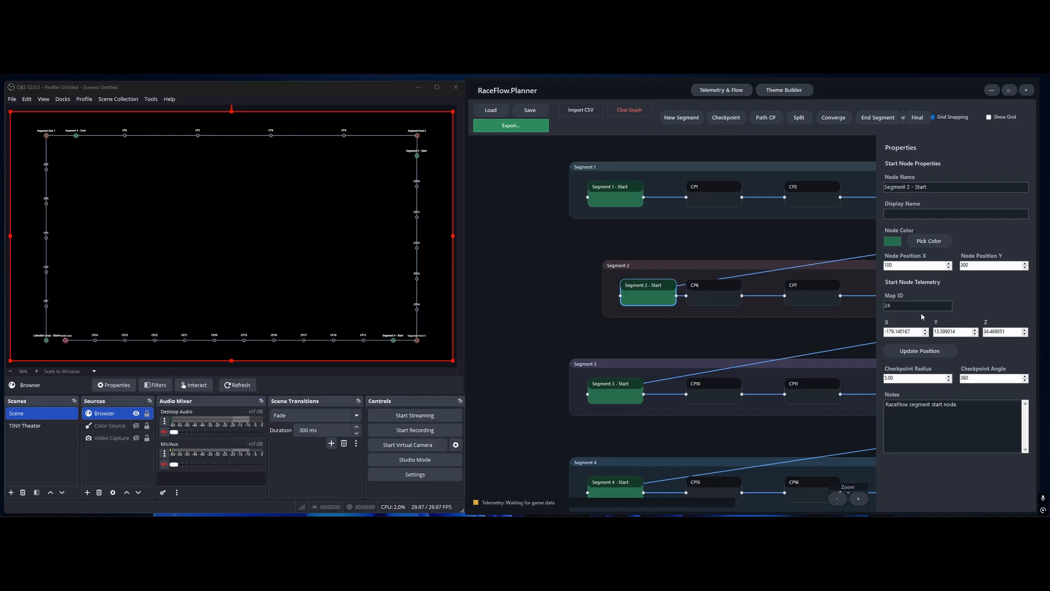
left_click_drag(901, 266, 833, 266)
type("0")
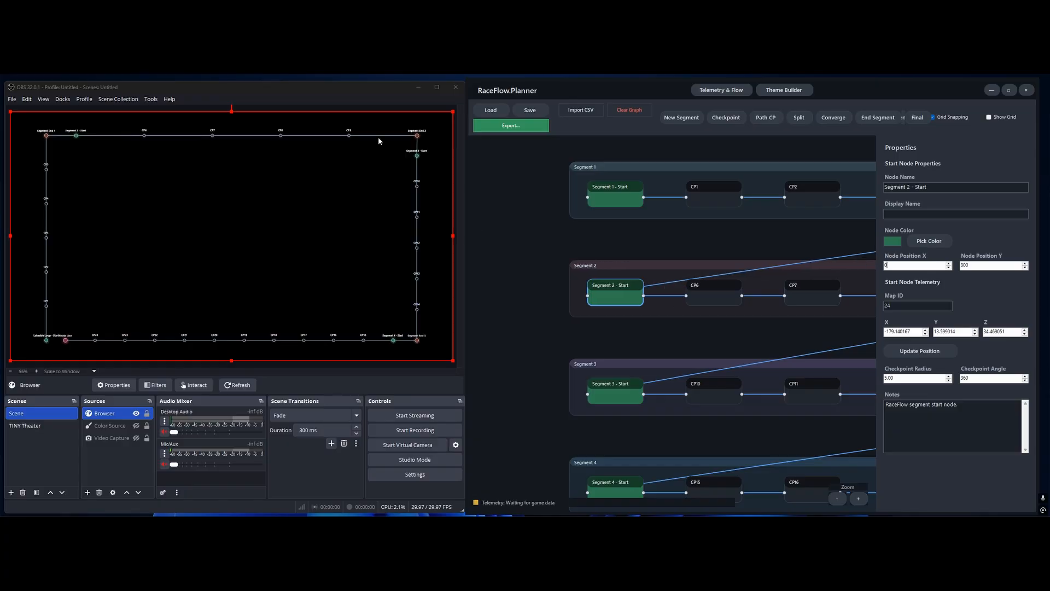
Set the Segment 2 - Start node's Node Position X to -20 and return to the Theme Builder
left_click_drag(900, 264, 858, 270)
type("-20")
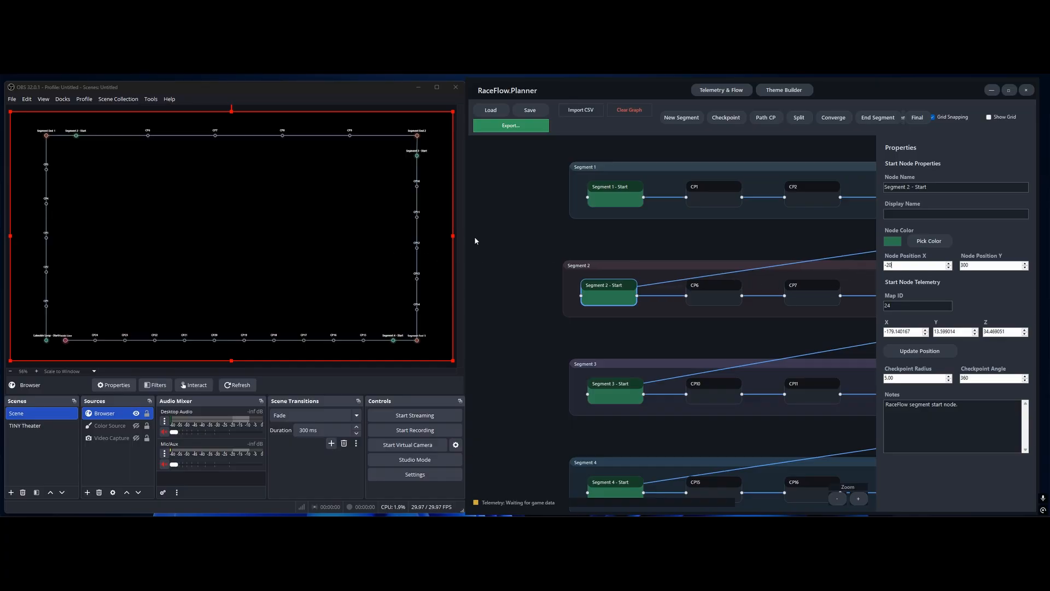
scroll(641, 297, "down", 3)
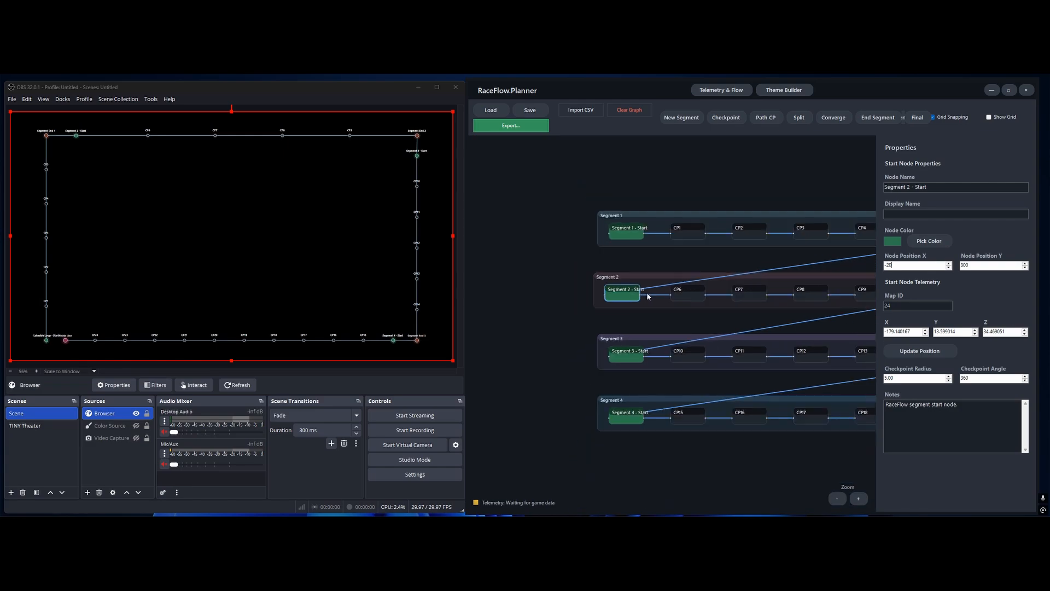
left_click(780, 91)
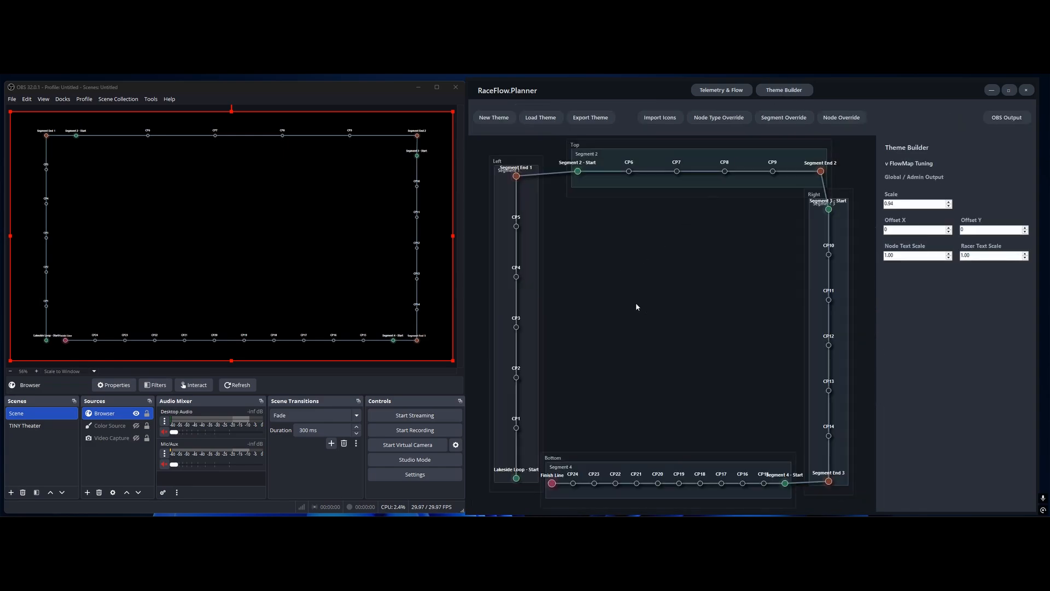
Close OBS and maximize the planner window
left_click(456, 87)
left_click(1009, 90)
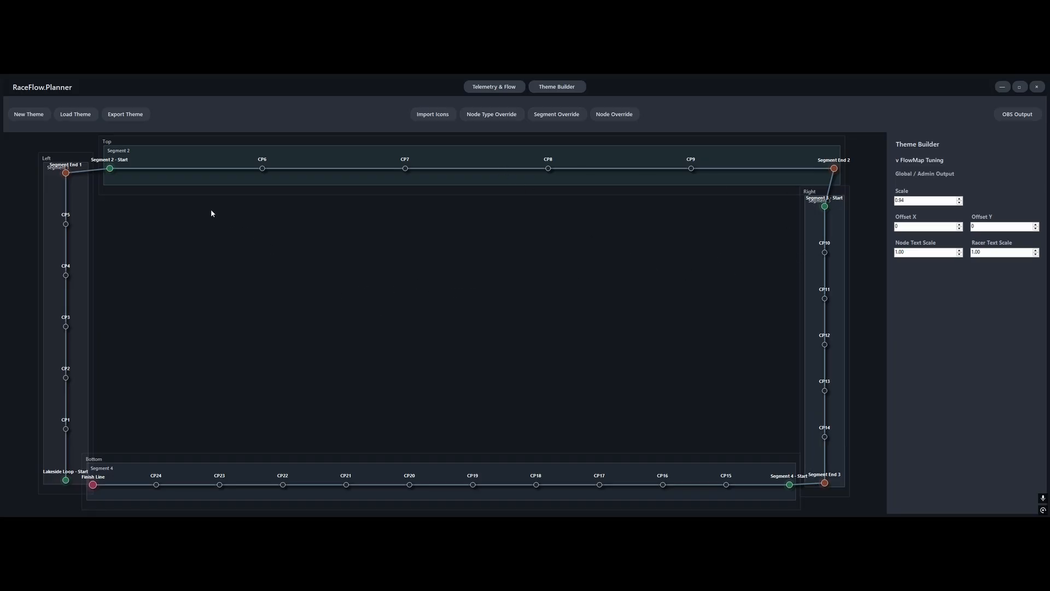
Start saving the race project from the Telemetry & Flow view, creating and opening a new Desktop folder named tutorial
left_click(489, 88)
left_click(66, 107)
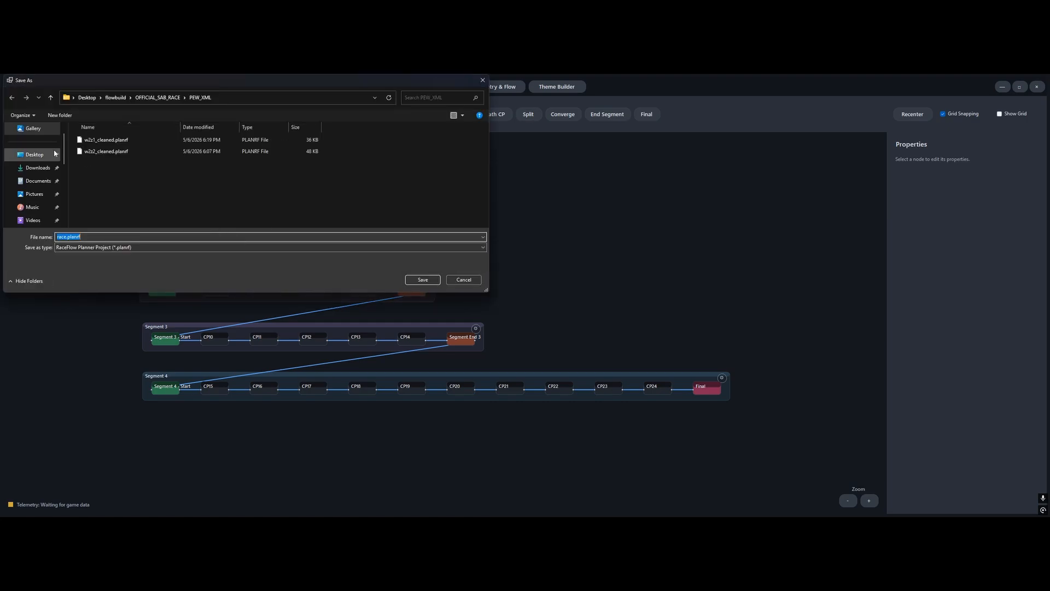
left_click(35, 155)
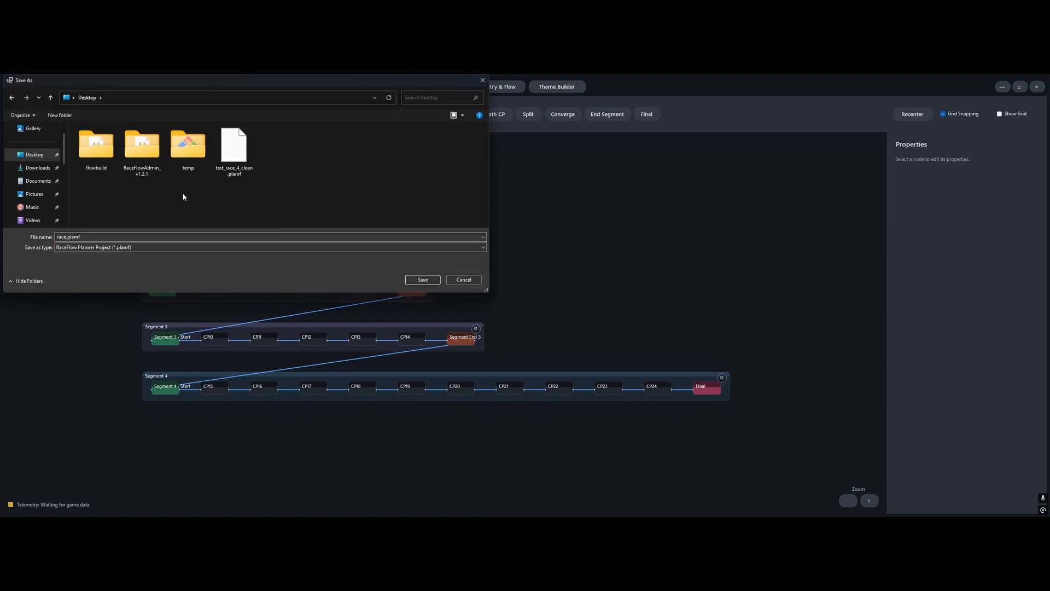
right_click(183, 194)
mouse_move(253, 312)
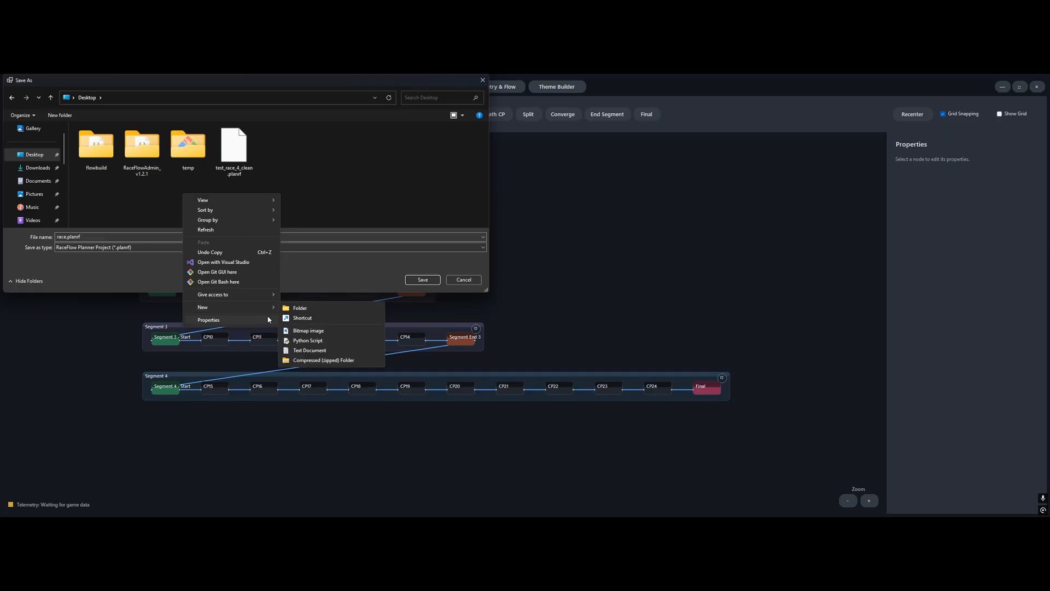
left_click(292, 310)
type("t")
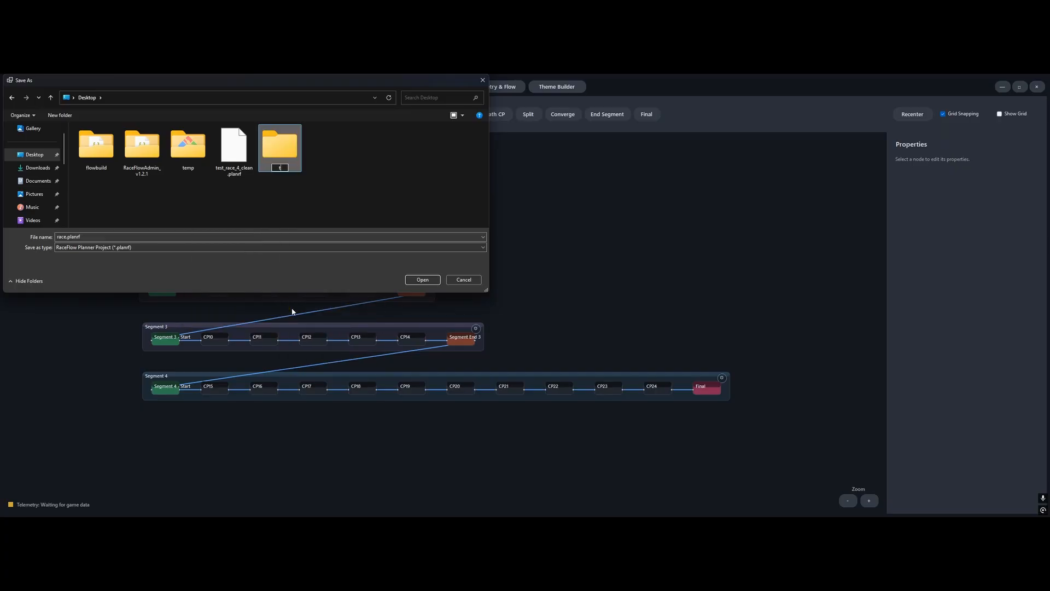
type("utorial")
key("Return")
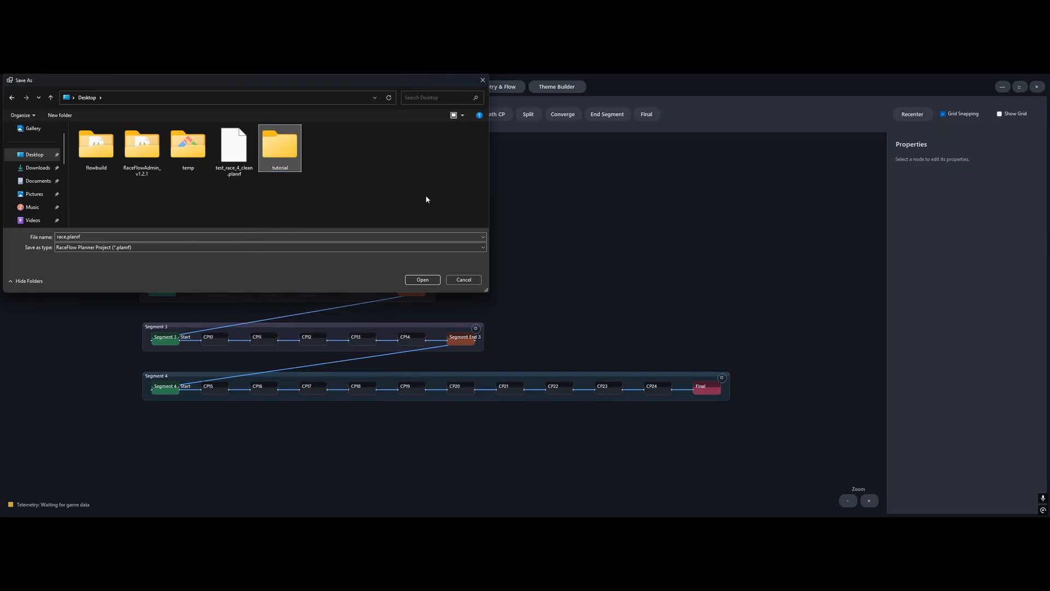
double_click(286, 162)
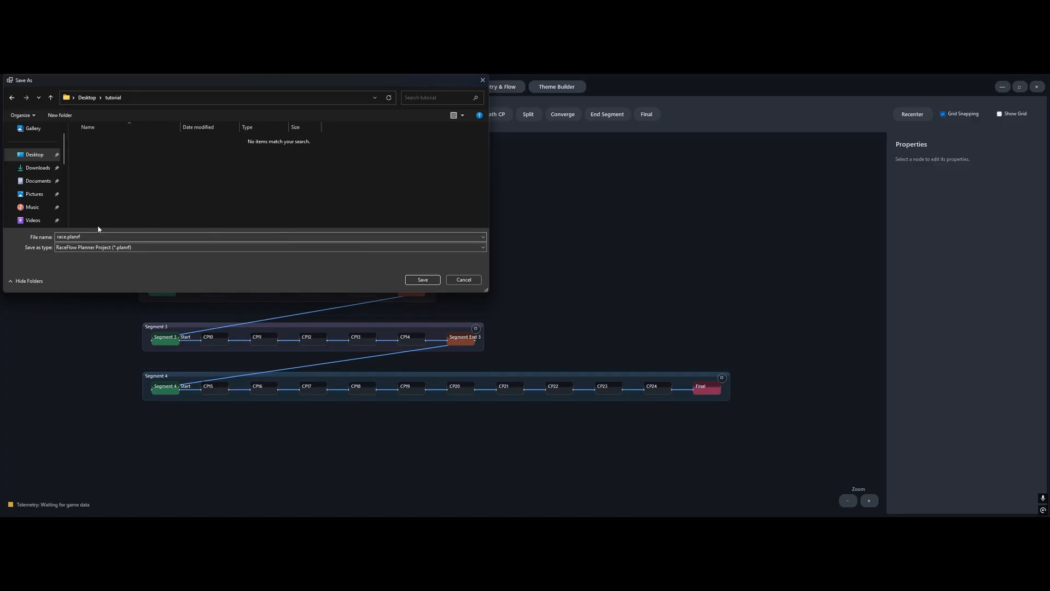
Save the project in the tutorial folder as LakesideLoop_flowmap_v1.planrf
left_click(70, 237)
left_click(67, 237)
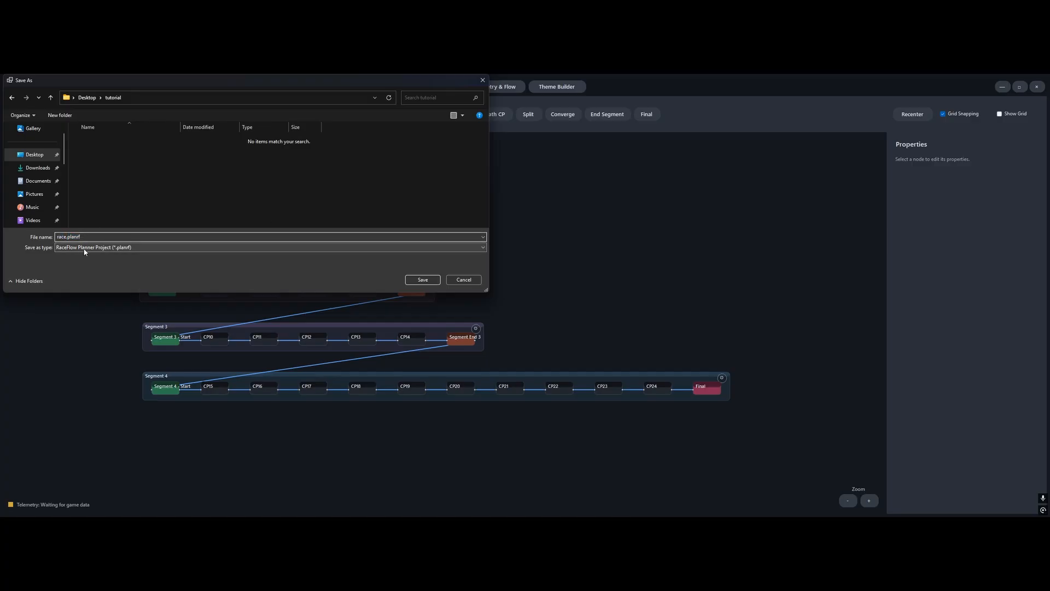
key("BackSpace")
key("BackSpace")
key("BackSpace")
key("BackSpace")
type("LakesideLoop_flowmap_v1")
left_click(435, 280)
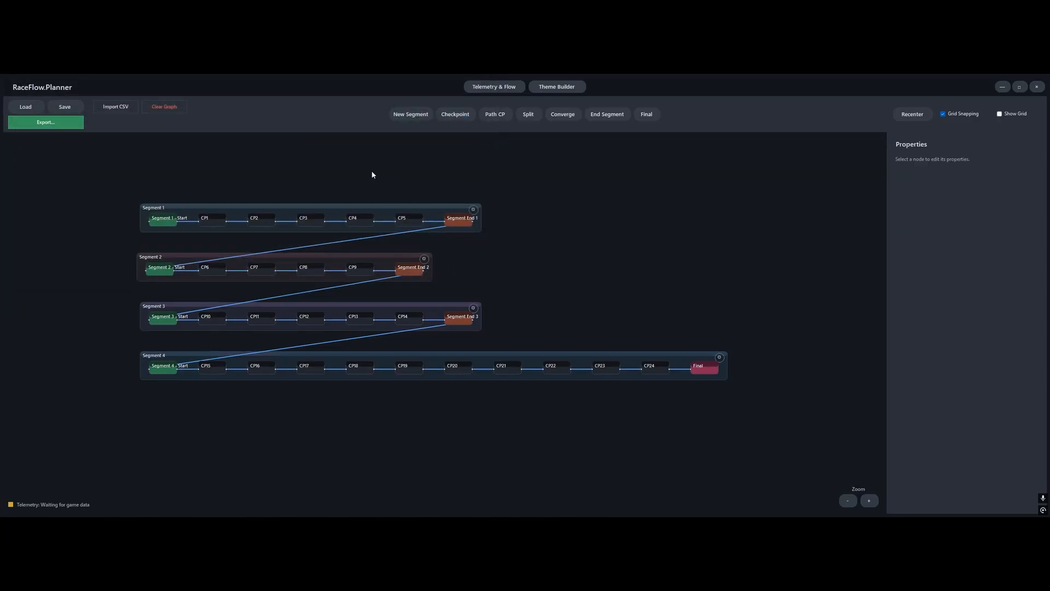
Start a new theme in the Theme Builder and name it My First Theme
scroll(583, 304, "up", 3)
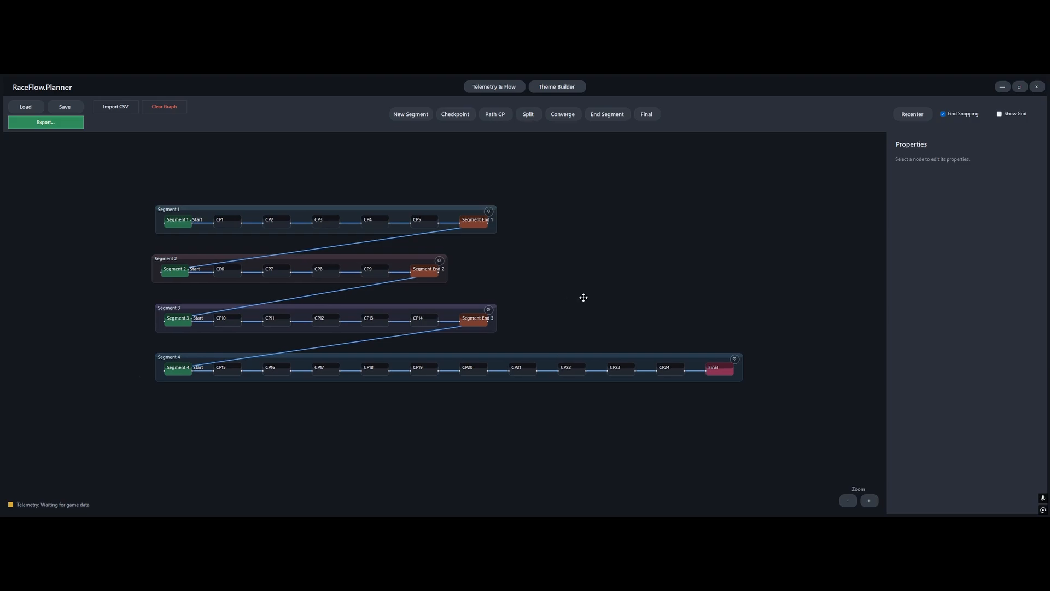
scroll(584, 308, "down", 2)
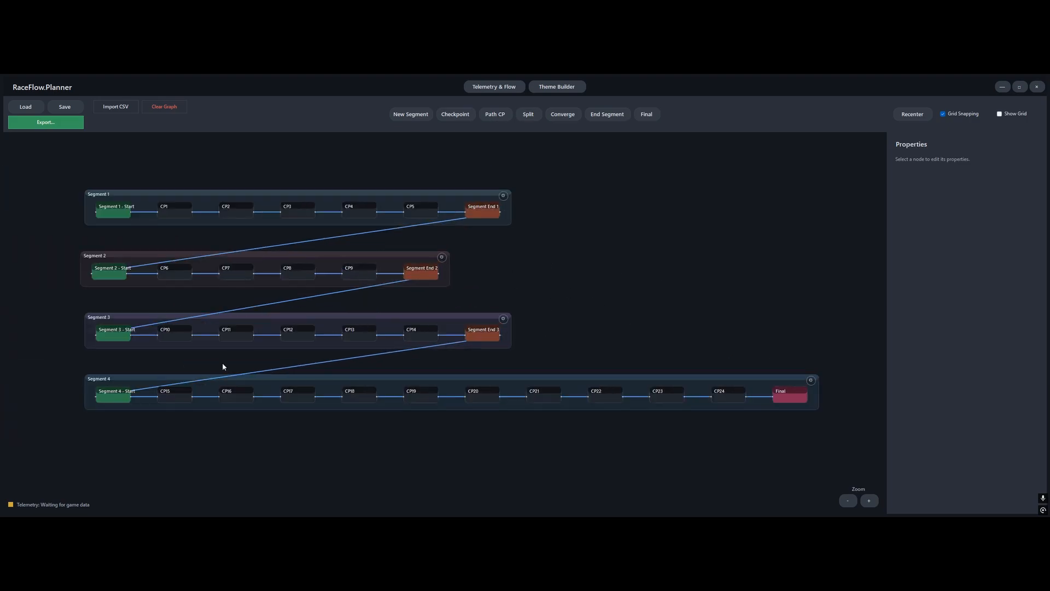
left_click(554, 88)
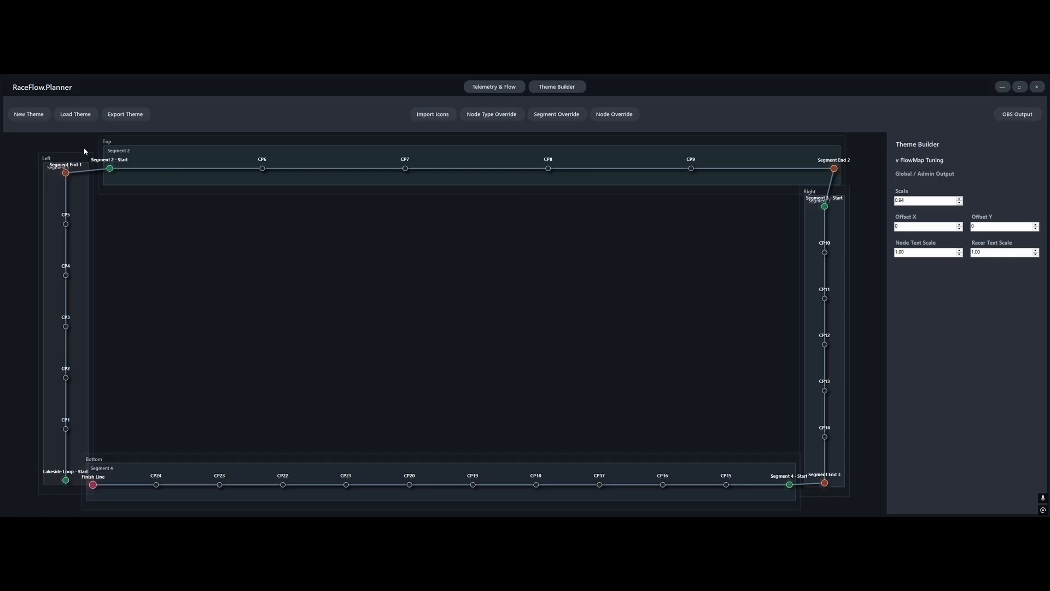
left_click(31, 115)
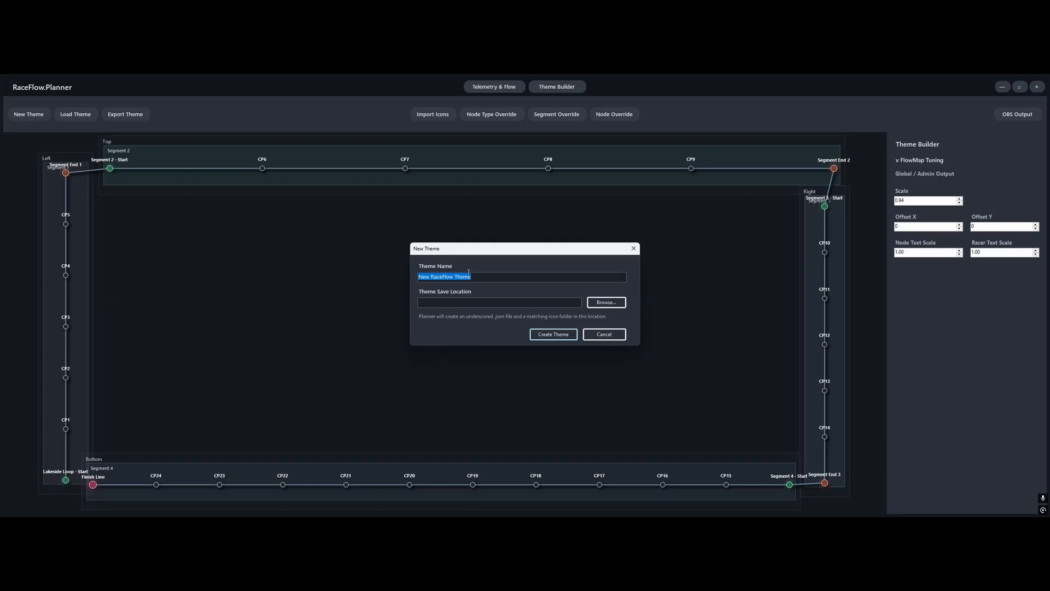
type("MyFirst")
key("BackSpace")
key("BackSpace")
key("BackSpace")
key("BackSpace")
type("First Theme")
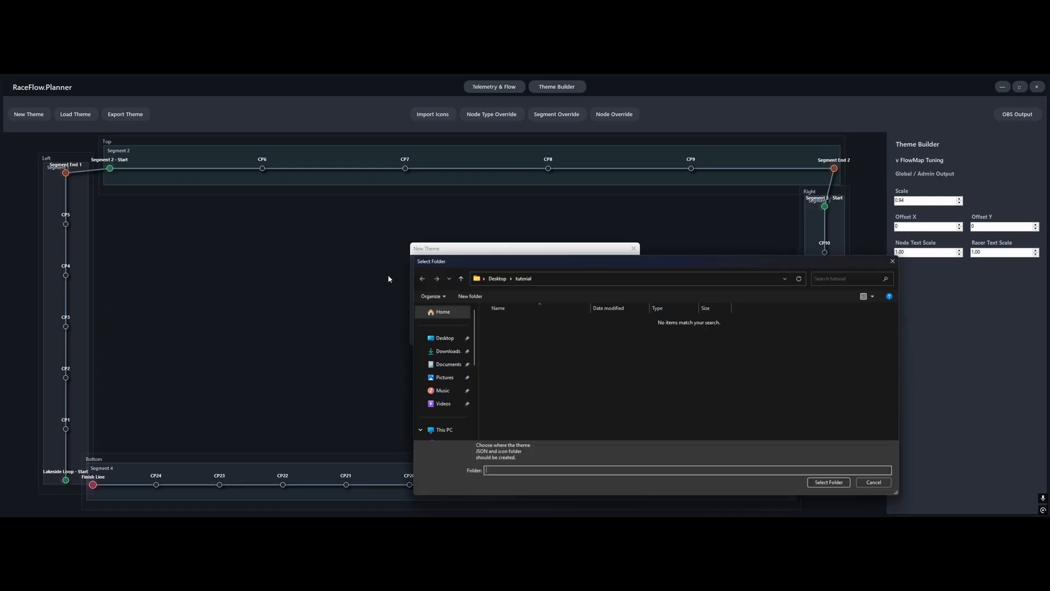
Create the theme in a new folder named Themes inside the tutorial folder
left_click(608, 302)
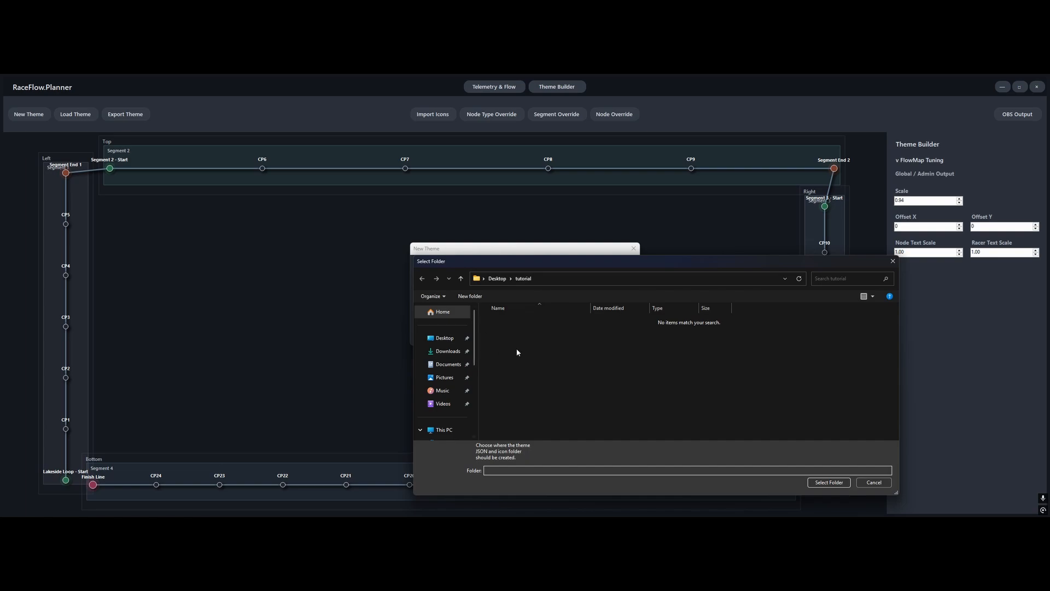
right_click(551, 360)
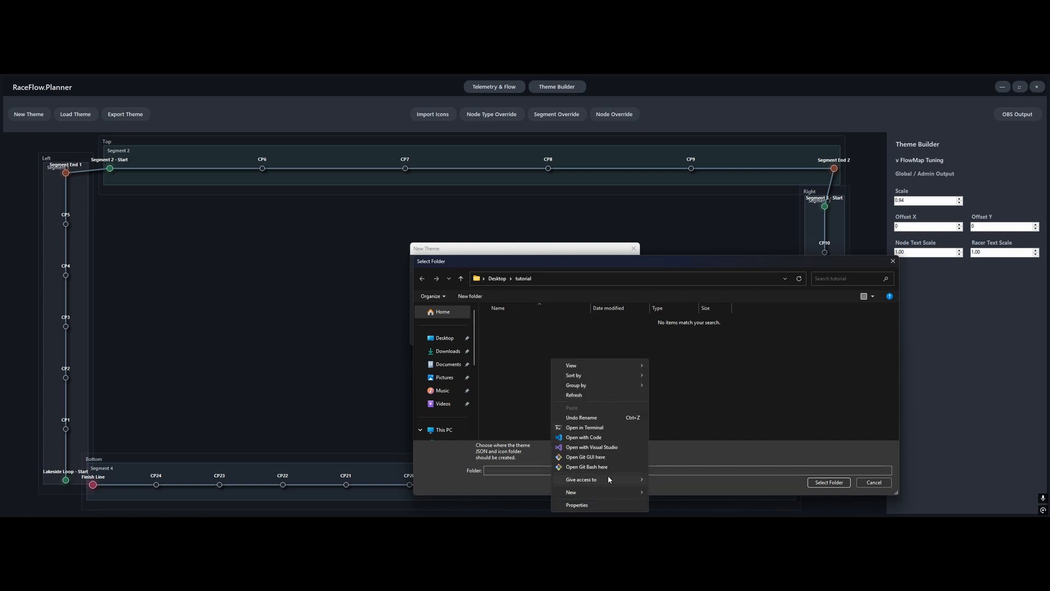
mouse_move(612, 496)
left_click(681, 439)
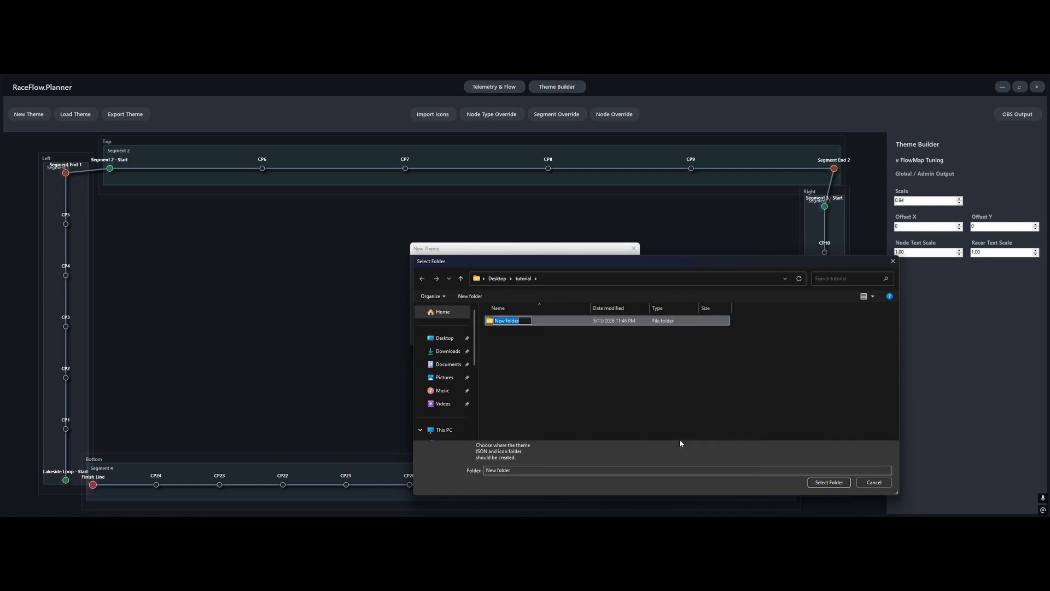
type("Themes")
key("Return")
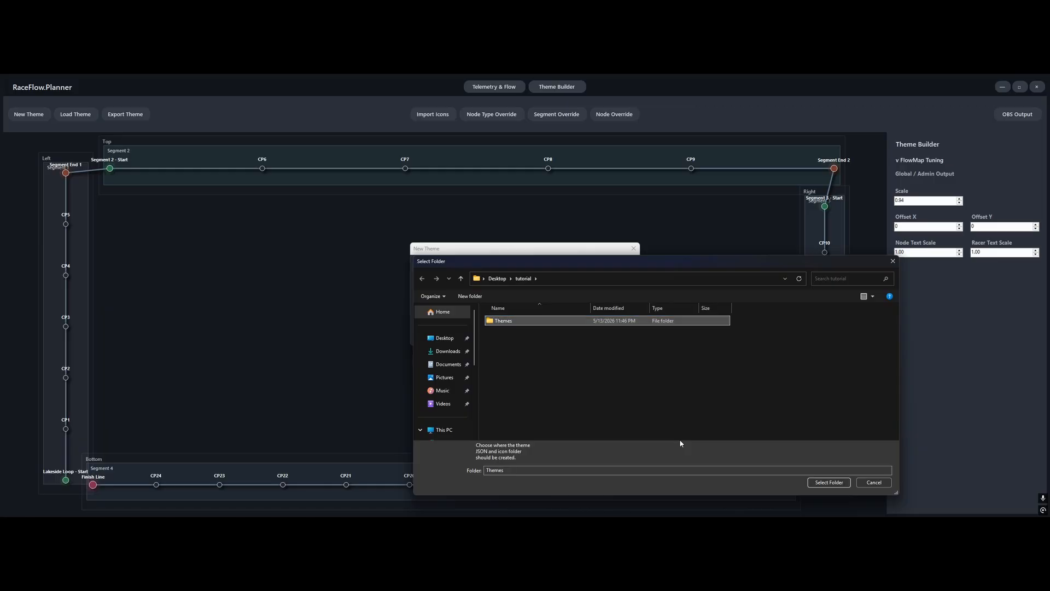
double_click(493, 320)
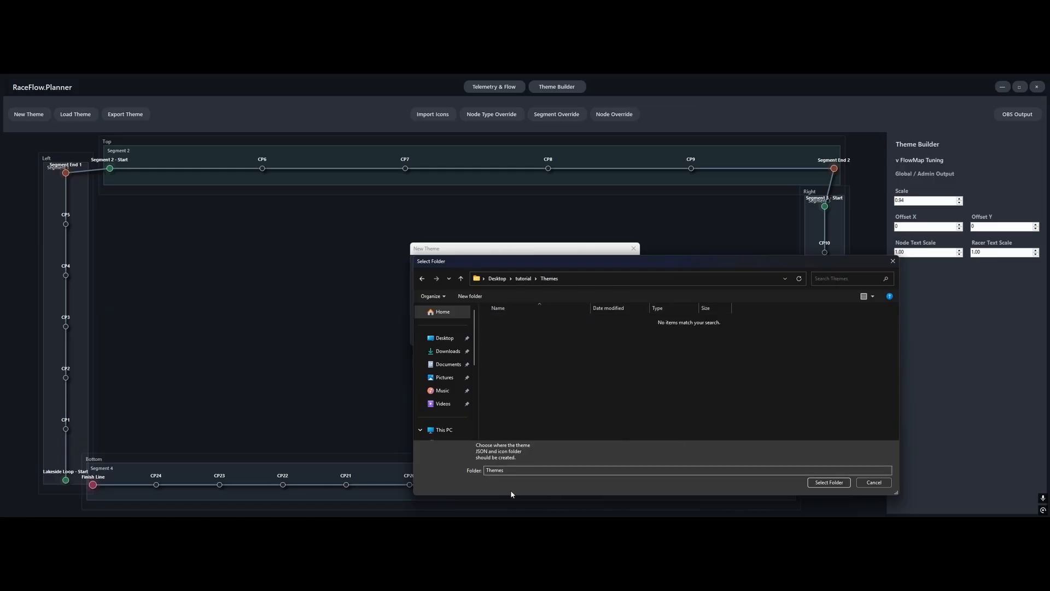
left_click(848, 484)
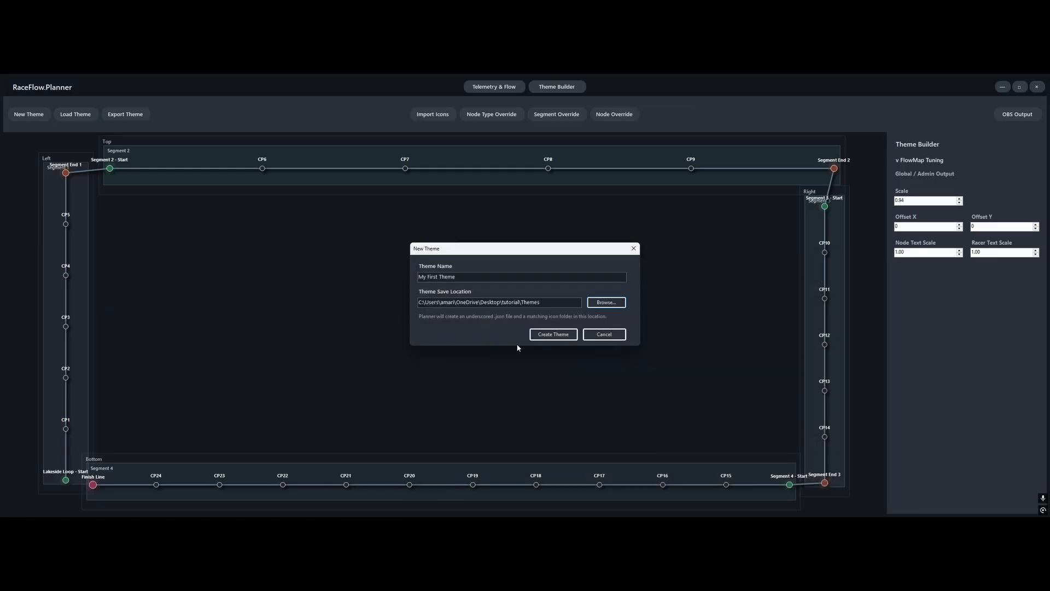
left_click(566, 336)
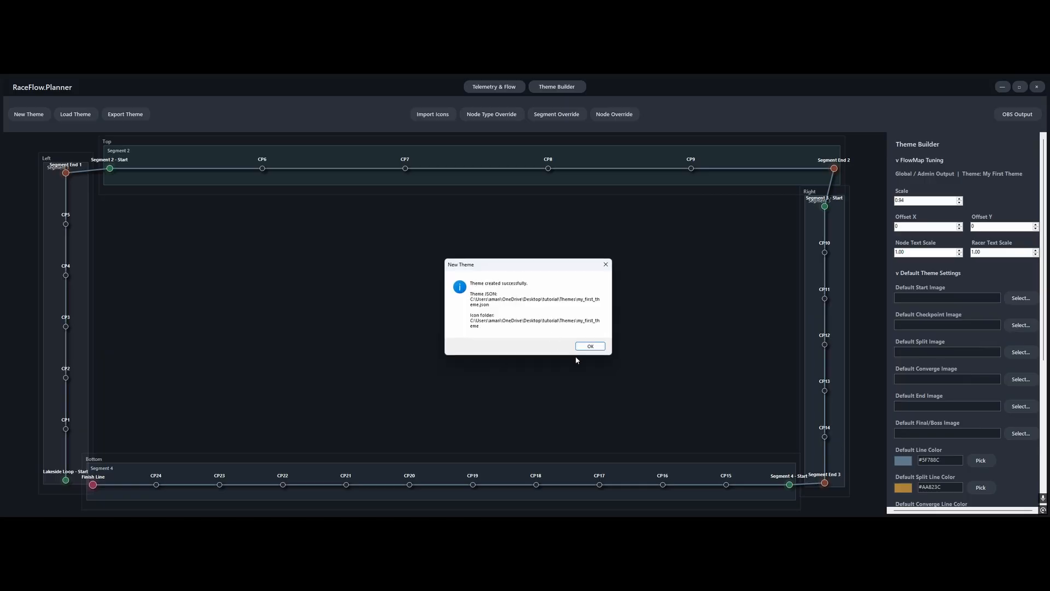
left_click(584, 346)
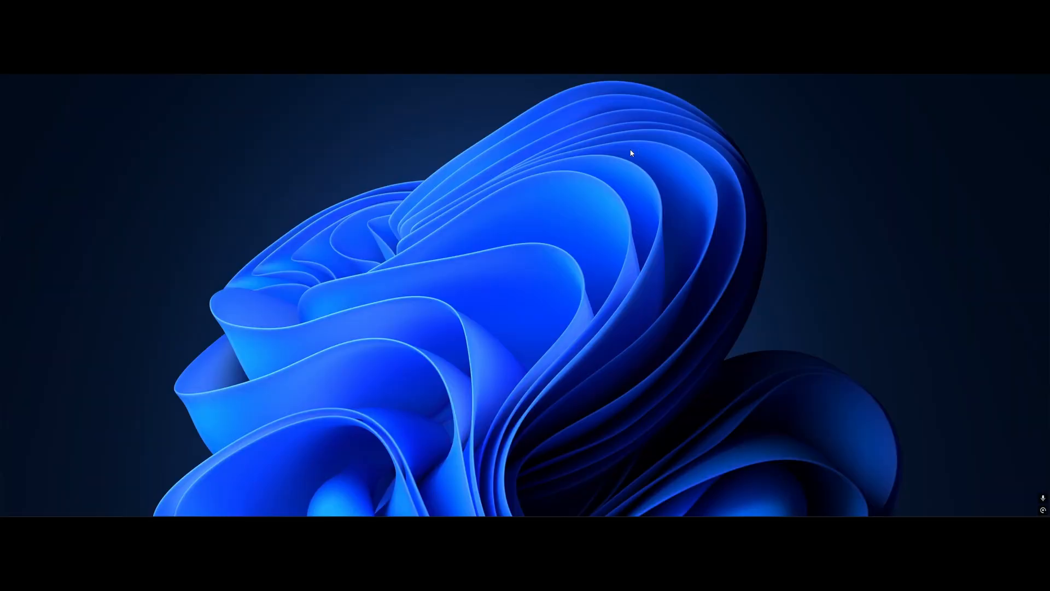
Switch to File Explorer and look through the tutorial folder's Themes folder and its my_first_theme icon folder
key("super+e")
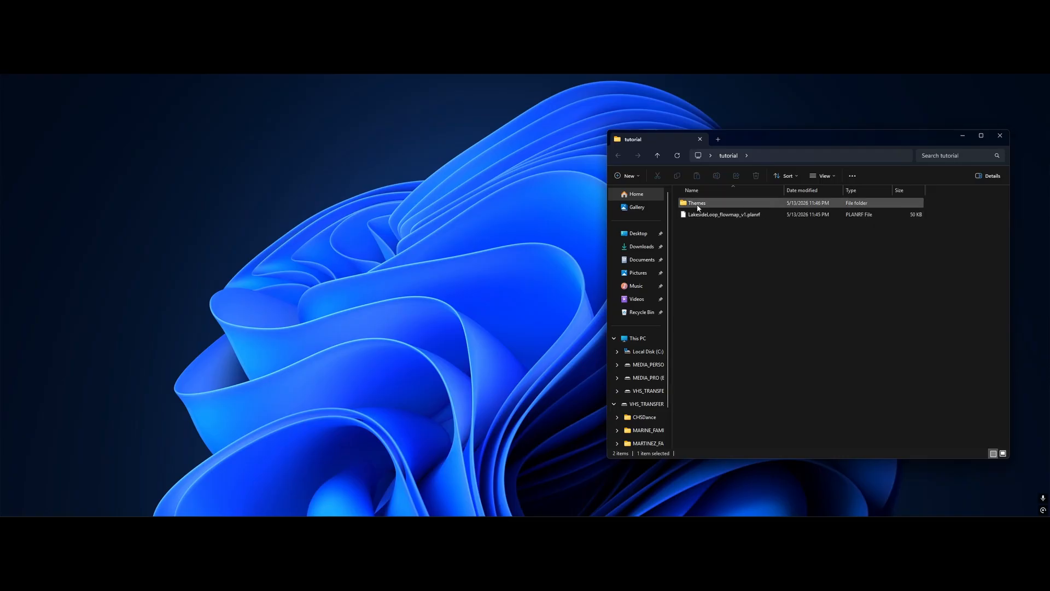
double_click(698, 204)
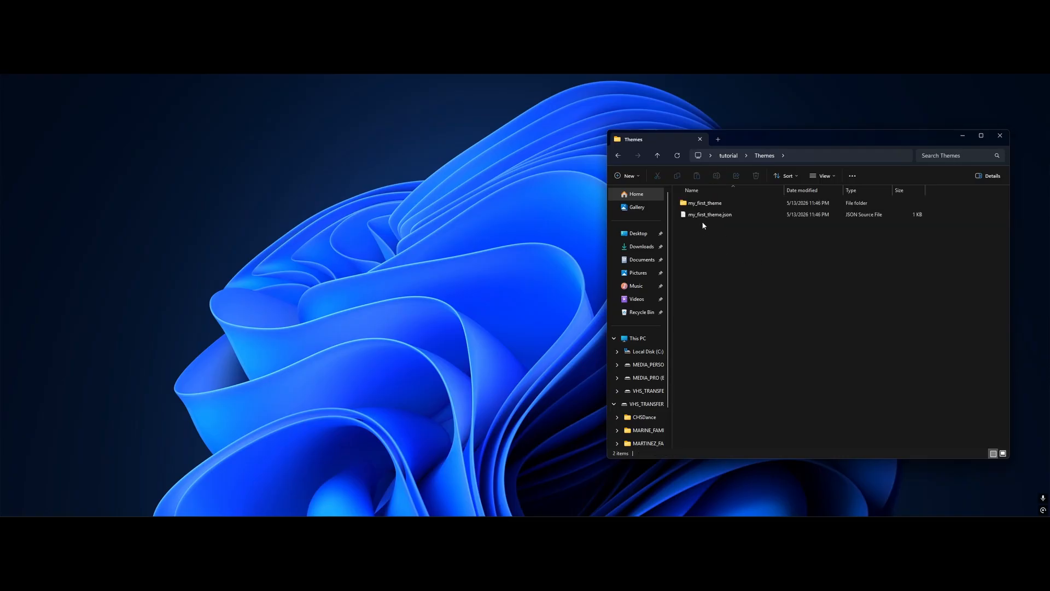
left_click(737, 217)
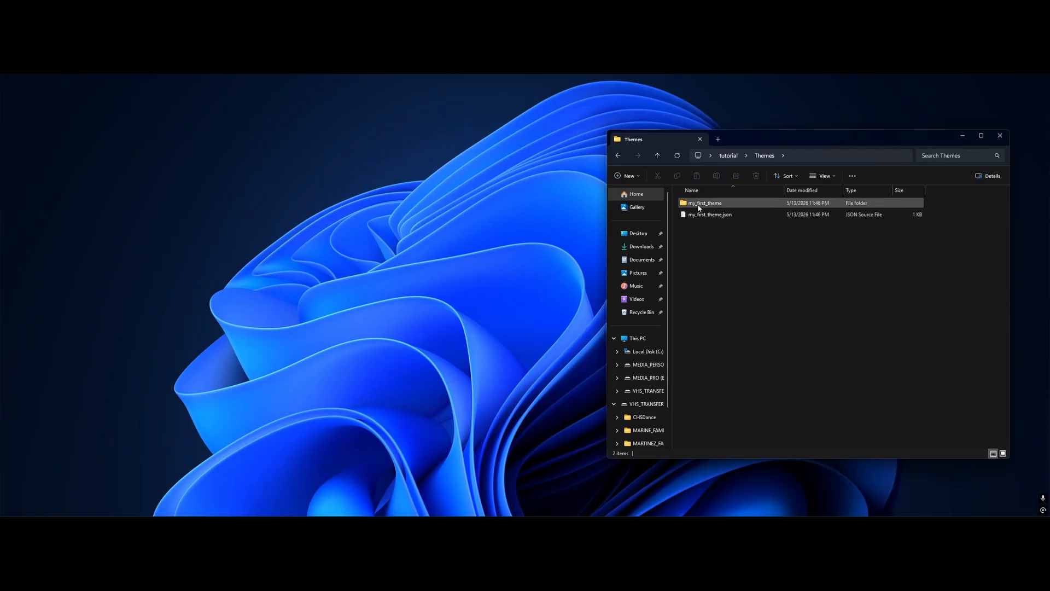
double_click(699, 206)
left_click(656, 156)
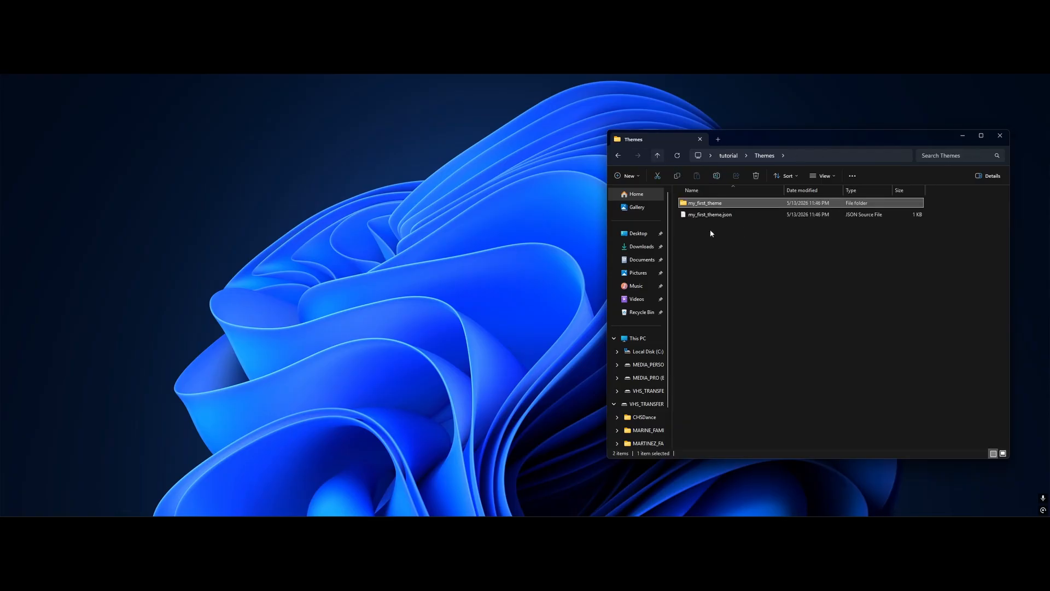
Open my_first_theme.json in the code editor, review its node, line, settings and racer entries, and close it
double_click(714, 217)
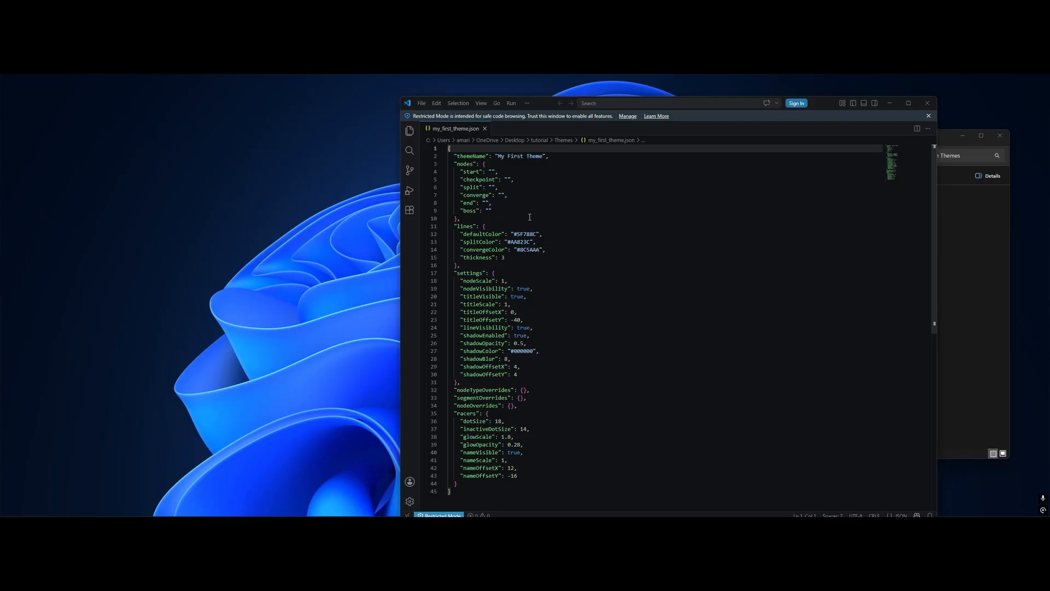
scroll(530, 217, "down", 3)
scroll(547, 222, "up", 3)
scroll(591, 379, "down", 3)
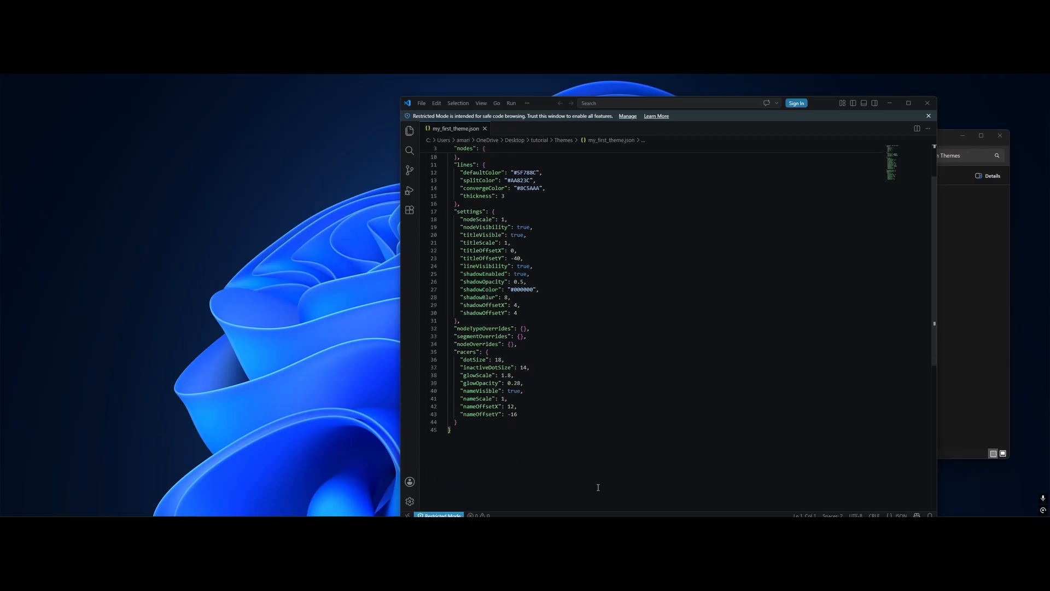
scroll(537, 326, "up", 3)
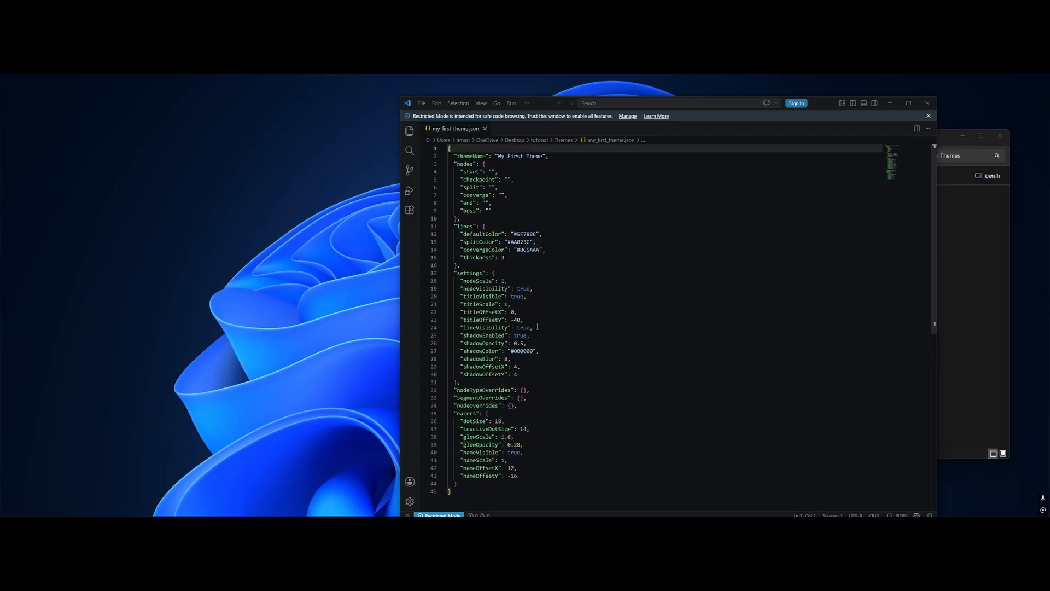
left_click(927, 103)
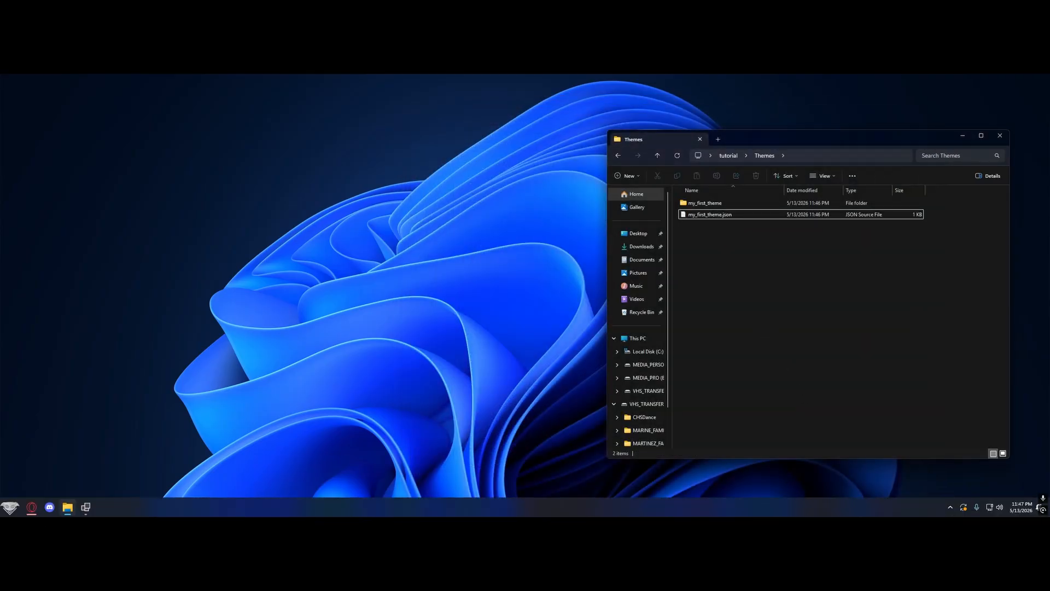
Switch to RaceFlow Planner and import nodeStar.png from RaceFlowAdmin_v1.2.1's DefaultTheme folder as a theme icon
left_click(86, 508)
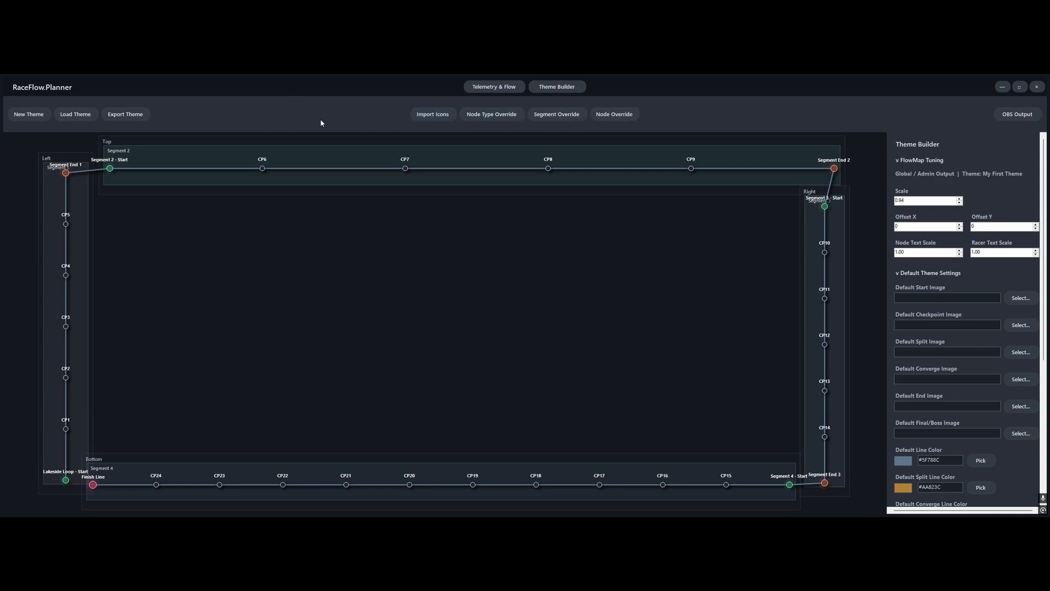
left_click(433, 114)
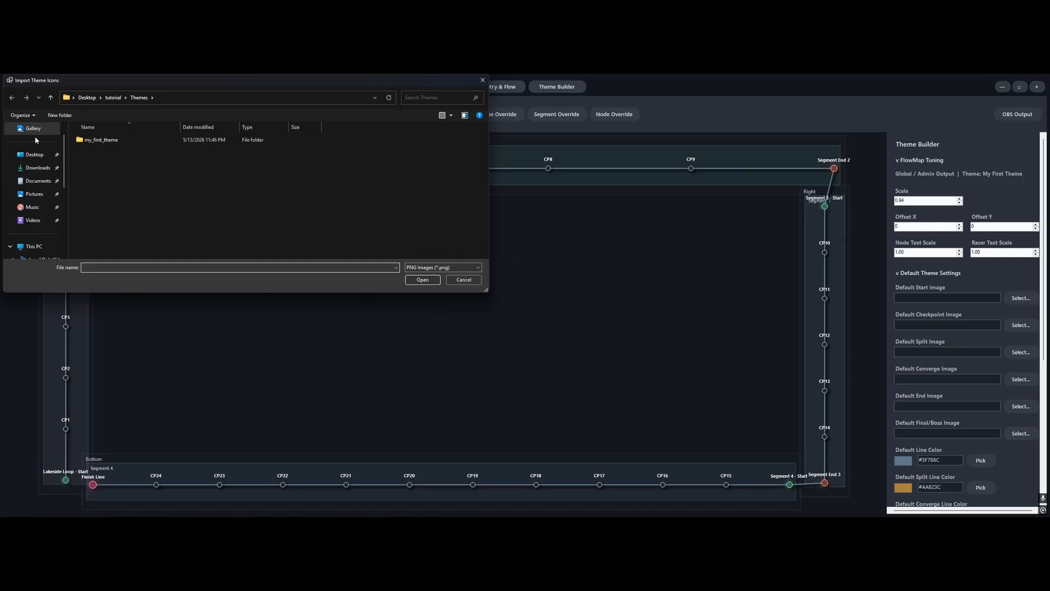
left_click(35, 154)
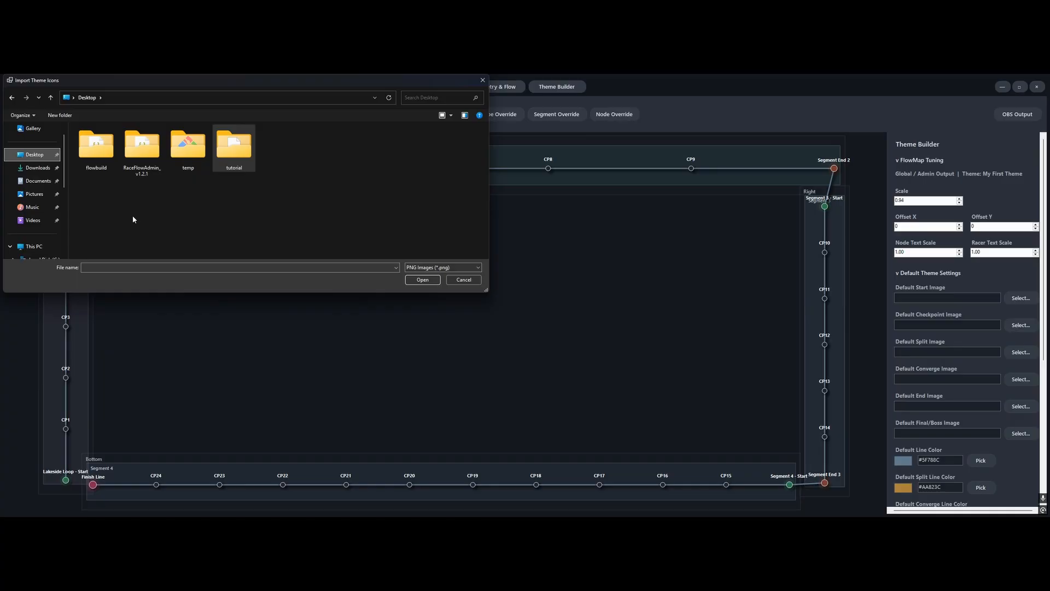
double_click(145, 146)
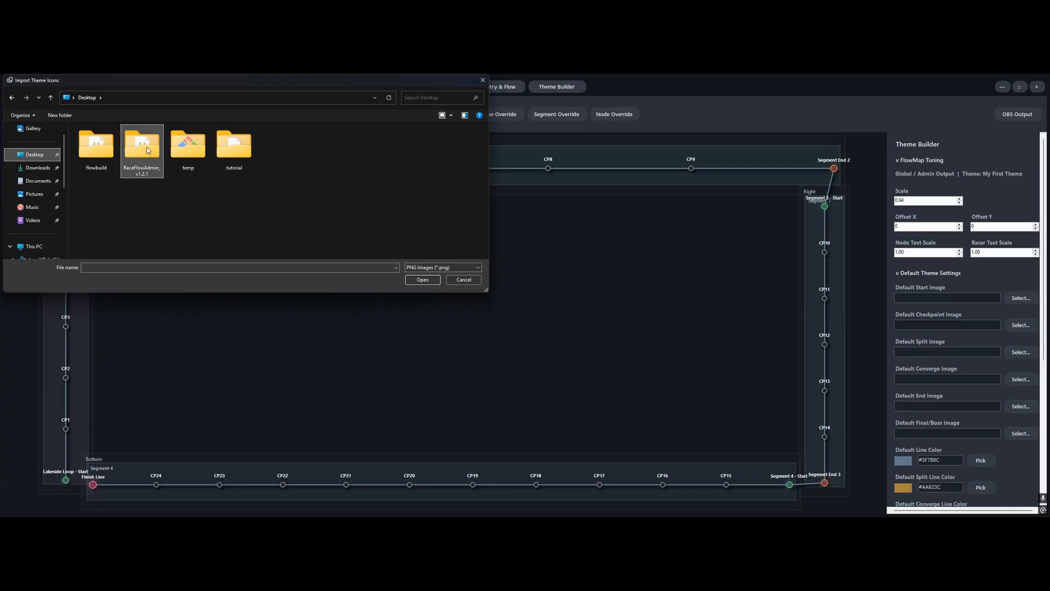
double_click(110, 151)
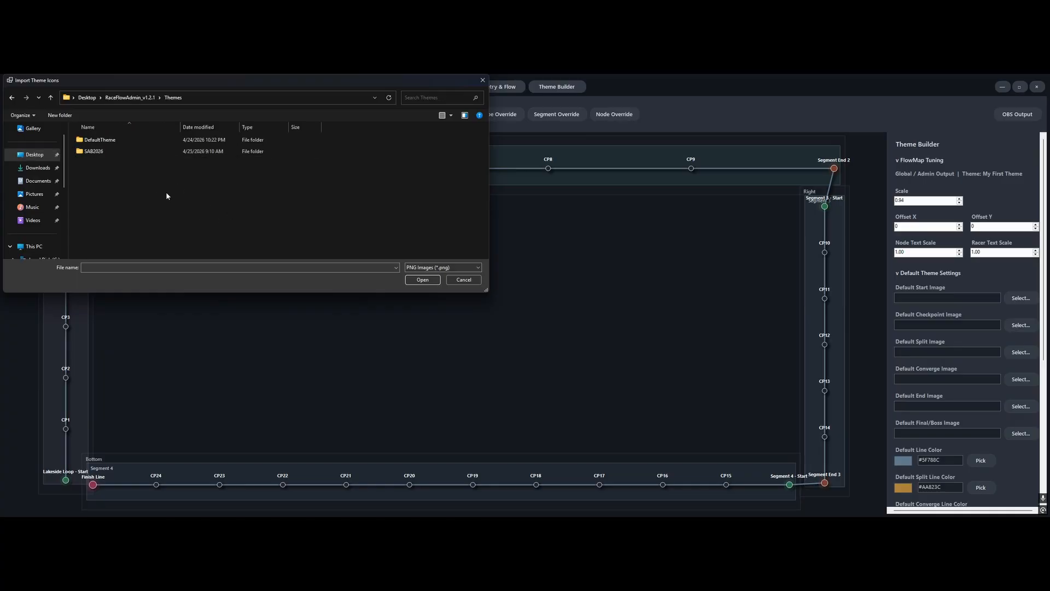
double_click(101, 151)
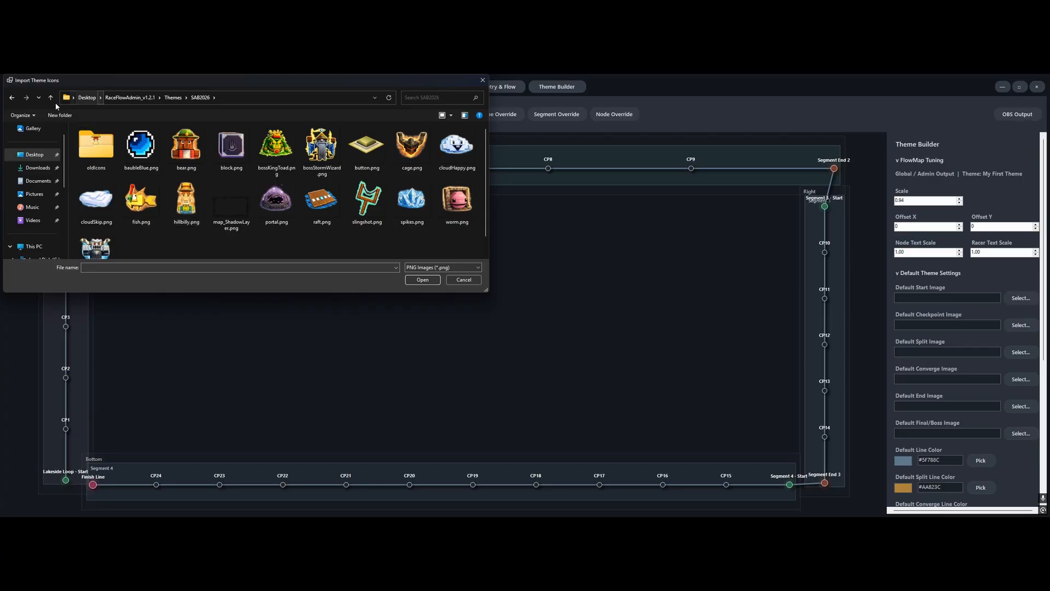
key("alt+Up")
double_click(100, 140)
left_click(141, 148)
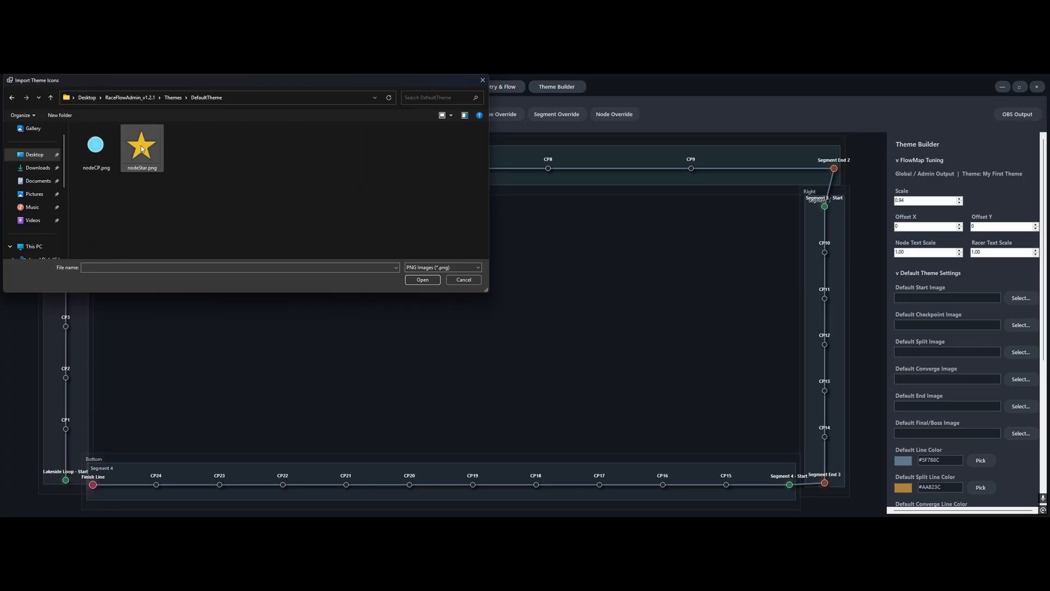
key("Return")
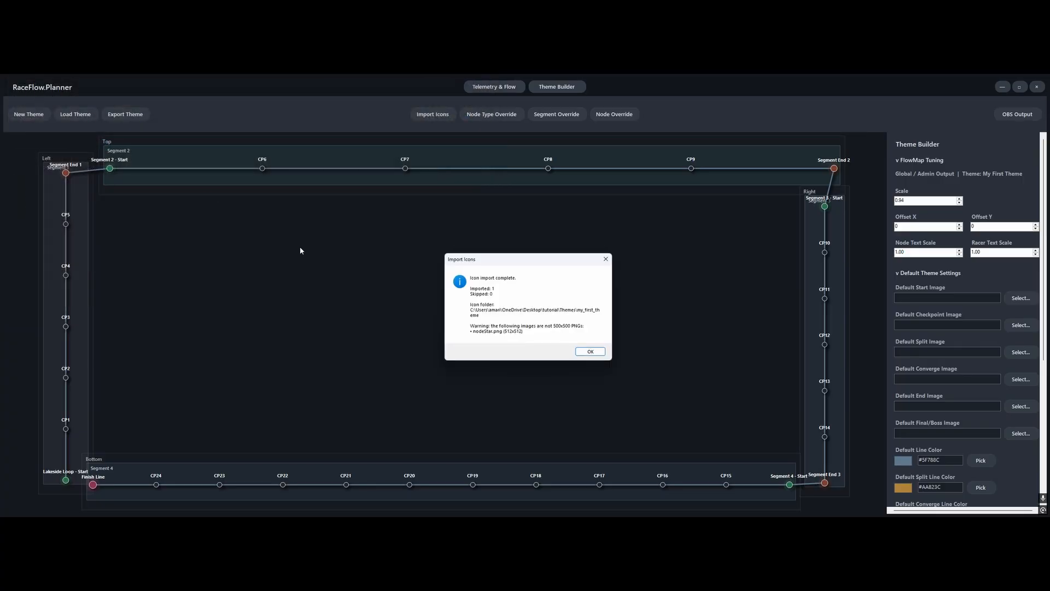
left_click(582, 351)
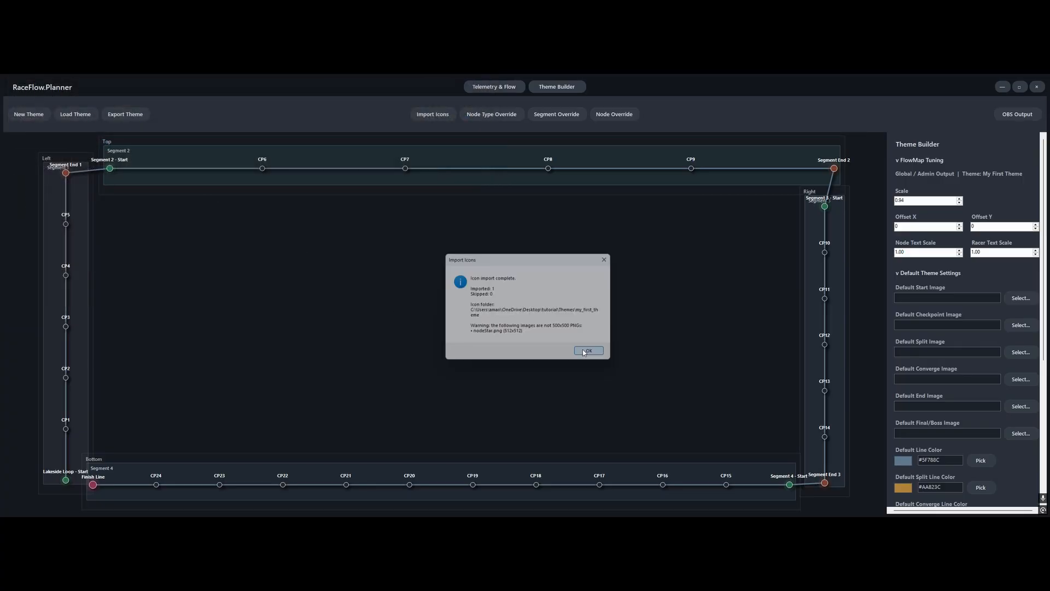
Import cloudHappy.png, fish.png, worm.png and yeti.png from the SAB2026 theme folder as theme icons
left_click(429, 114)
left_click(50, 98)
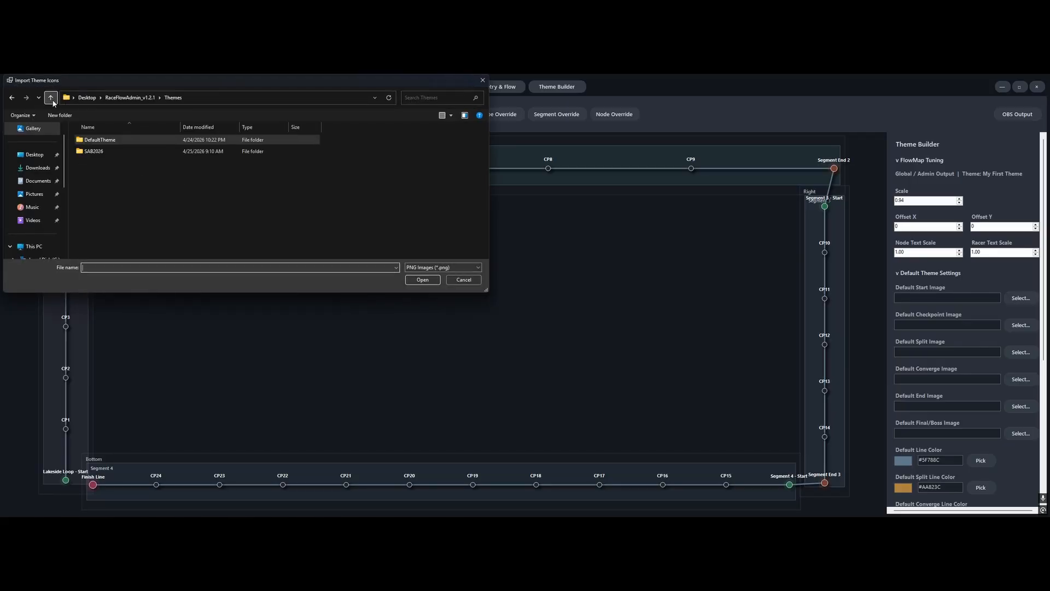
double_click(100, 153)
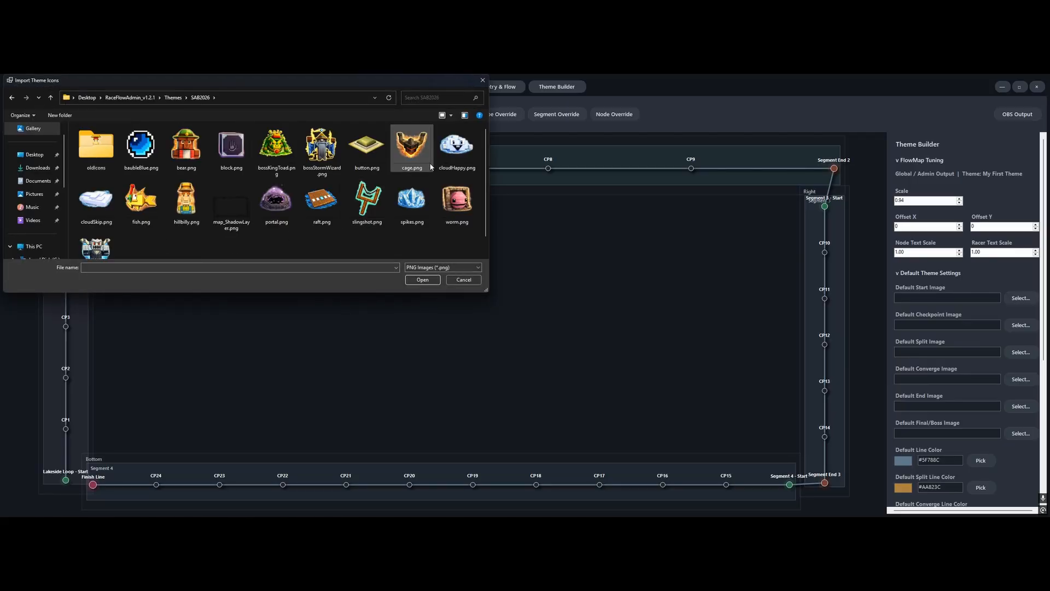
left_click(465, 155)
left_click(141, 202, "ctrl")
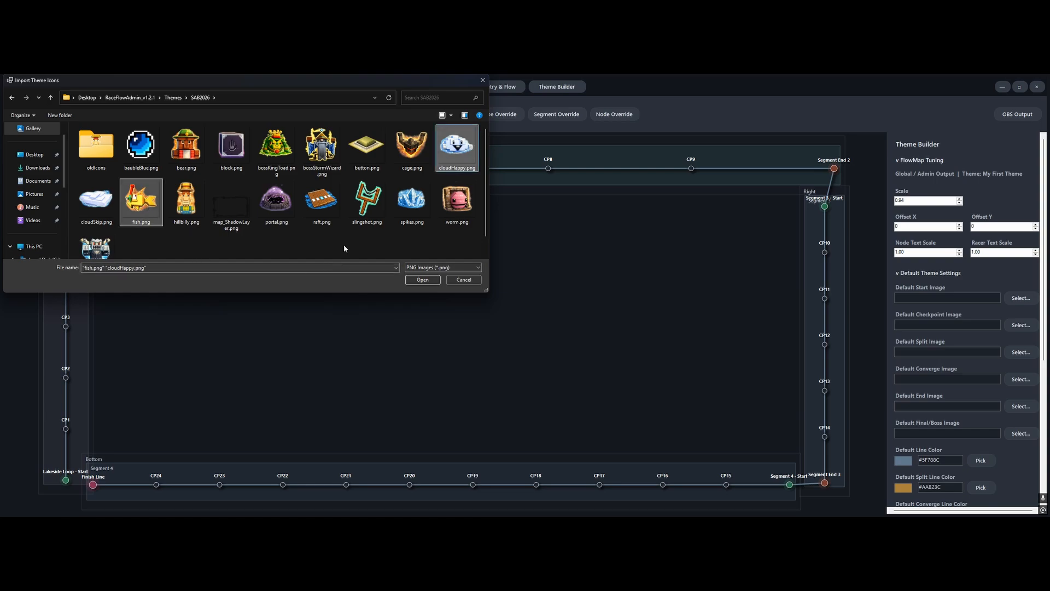
left_click(458, 201, "ctrl")
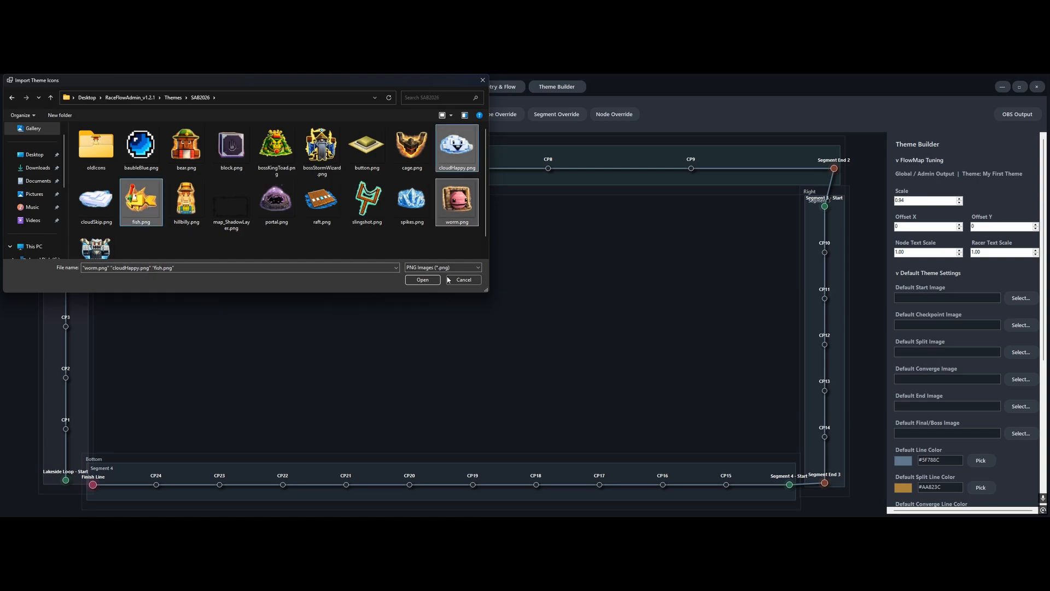
scroll(252, 245, "down", 1)
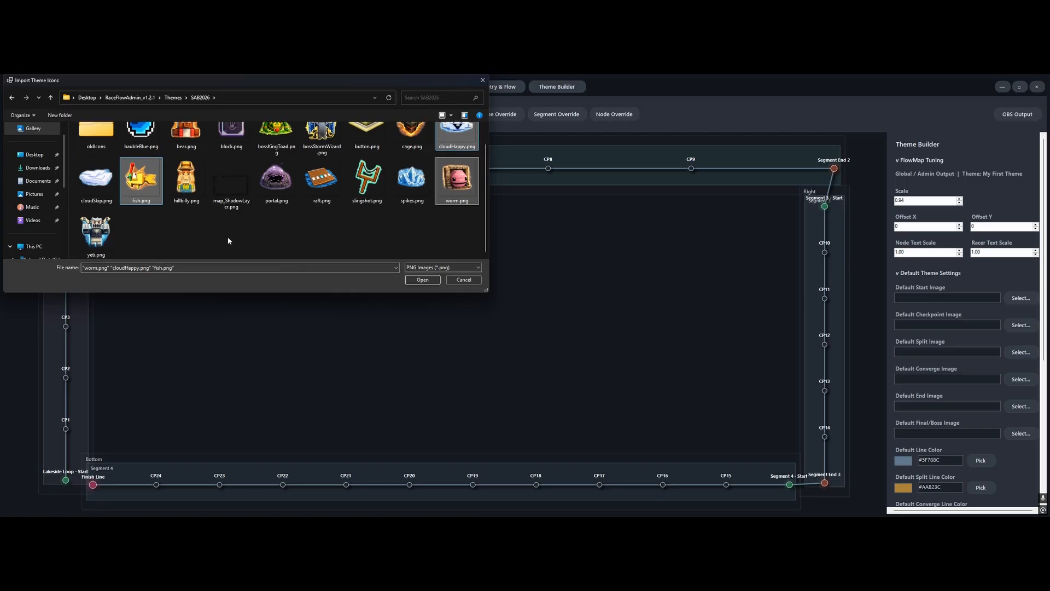
left_click(107, 239, "ctrl")
left_click(423, 280)
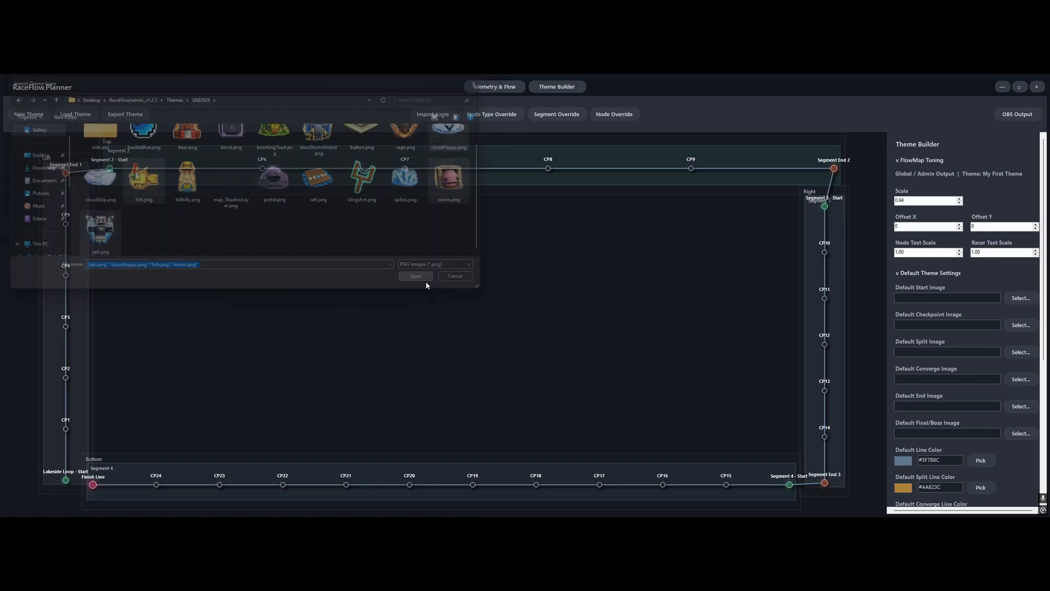
left_click(590, 359)
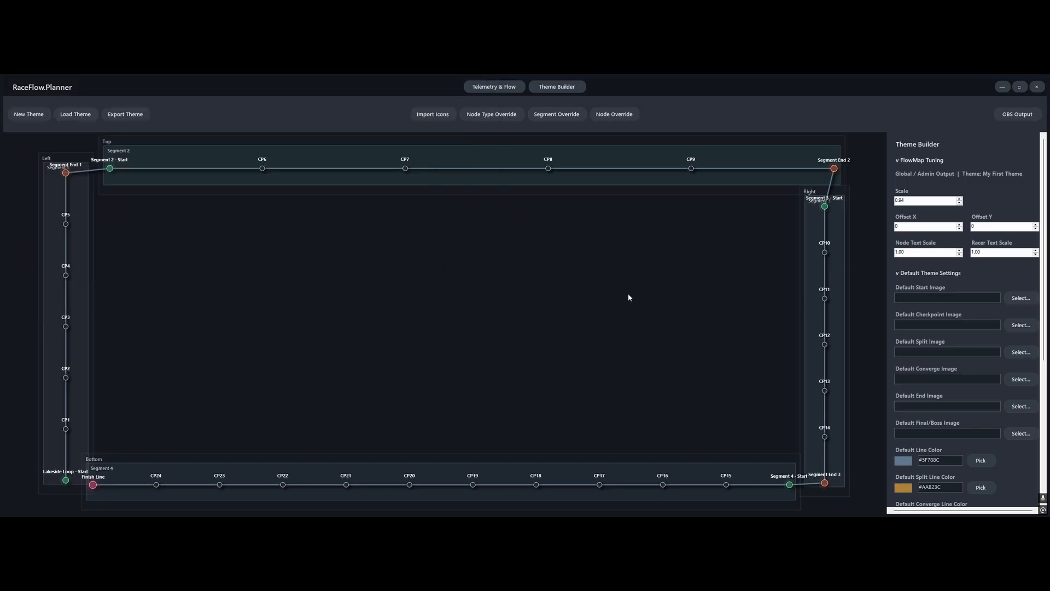
Switch to the browser, close the RaceFlow Planner OBS page and minimize the browser window
key("alt+Tab")
key("Tab")
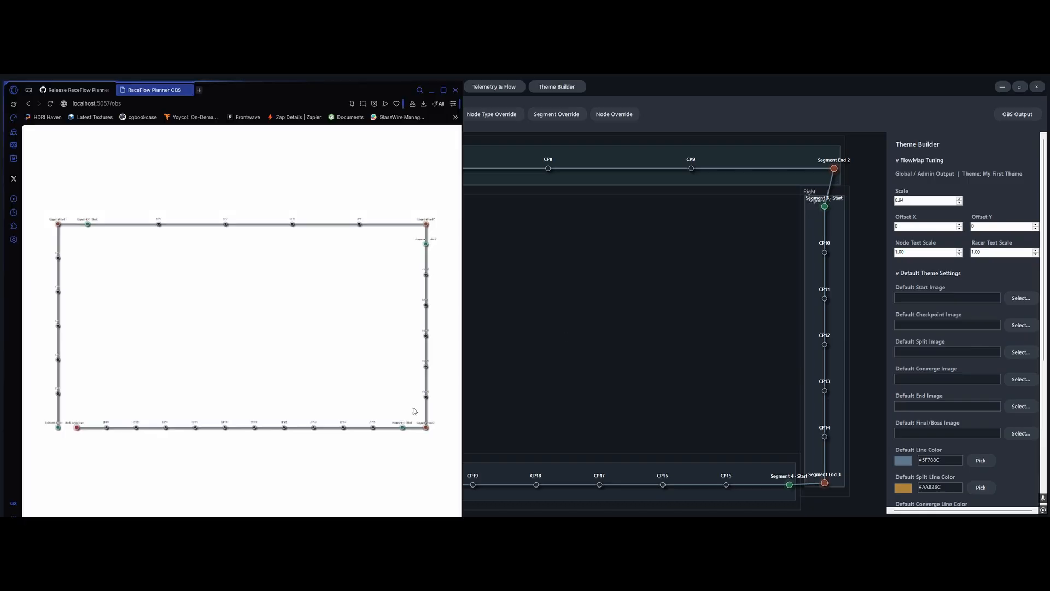
key("alt")
left_click(190, 93)
left_click(189, 91)
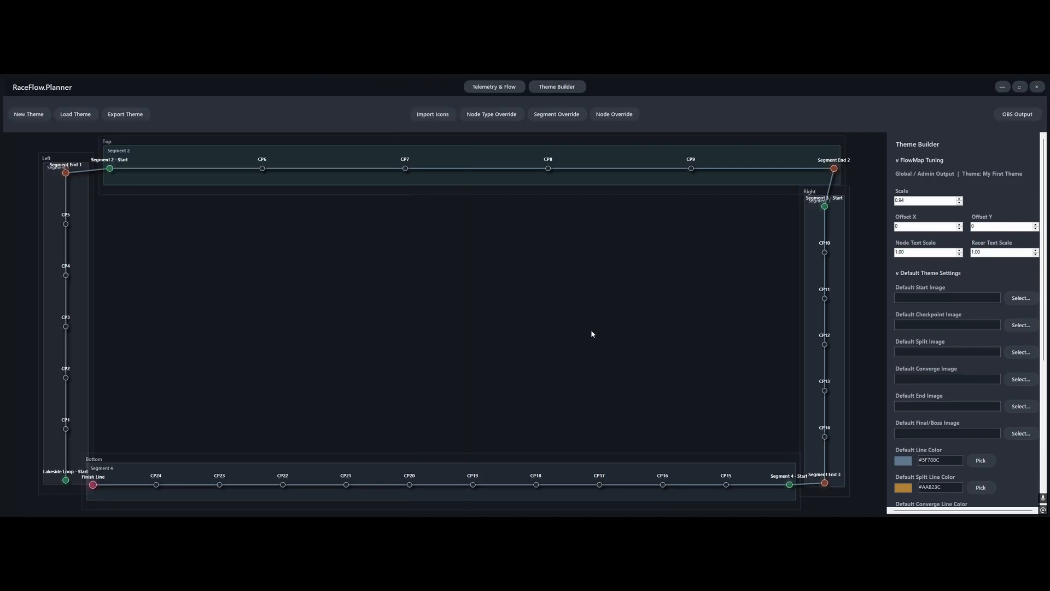
key("alt+Tab")
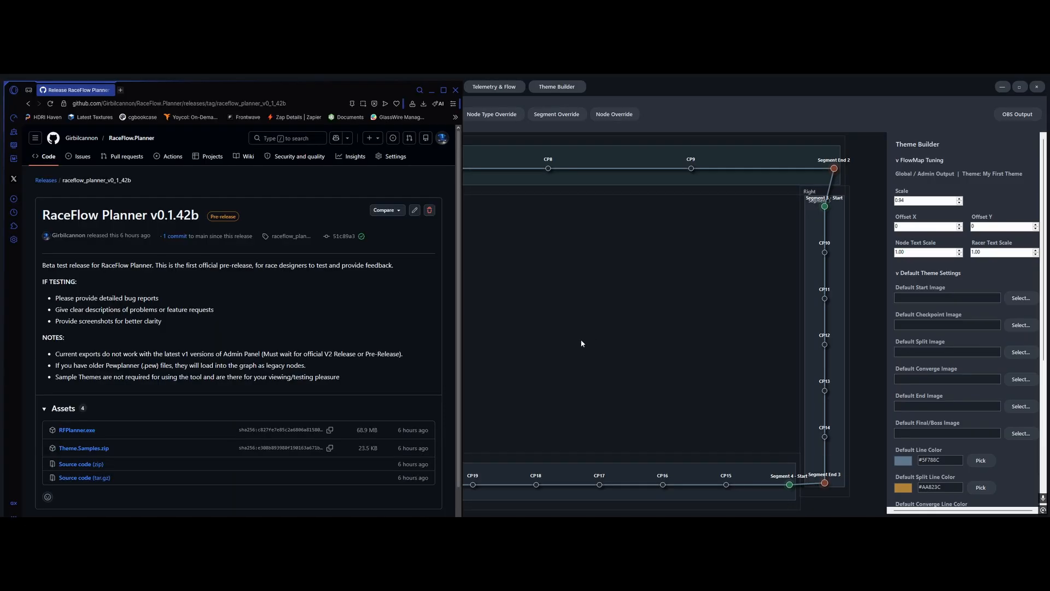
left_click(432, 90)
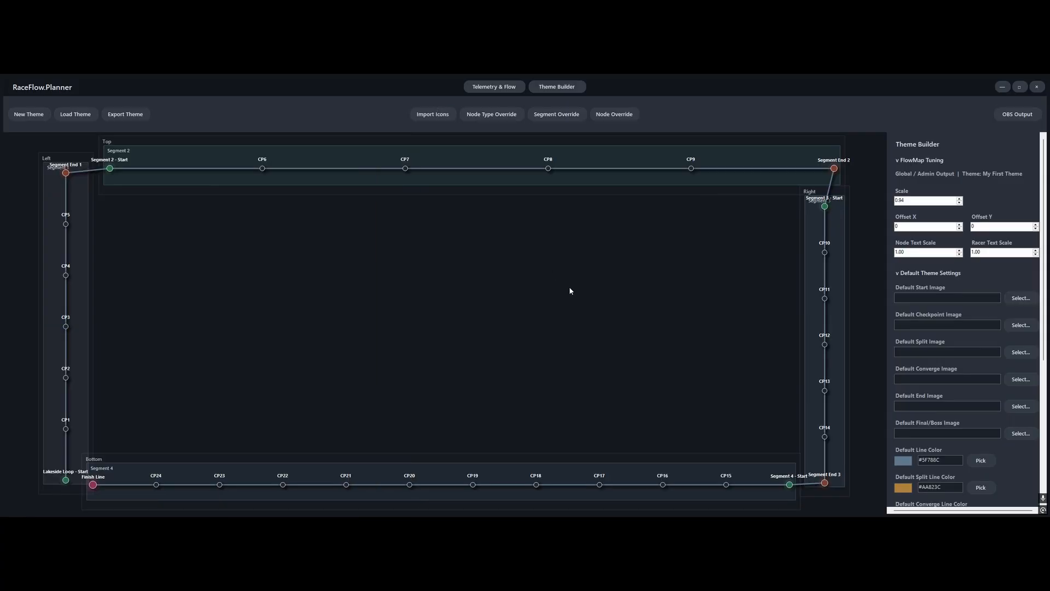
Check the imported icons in the my_first_theme folder in File Explorer, and back in RaceFlow Planner collapse the FlowMap Tuning section
key("alt+Tab")
key("alt+Tab")
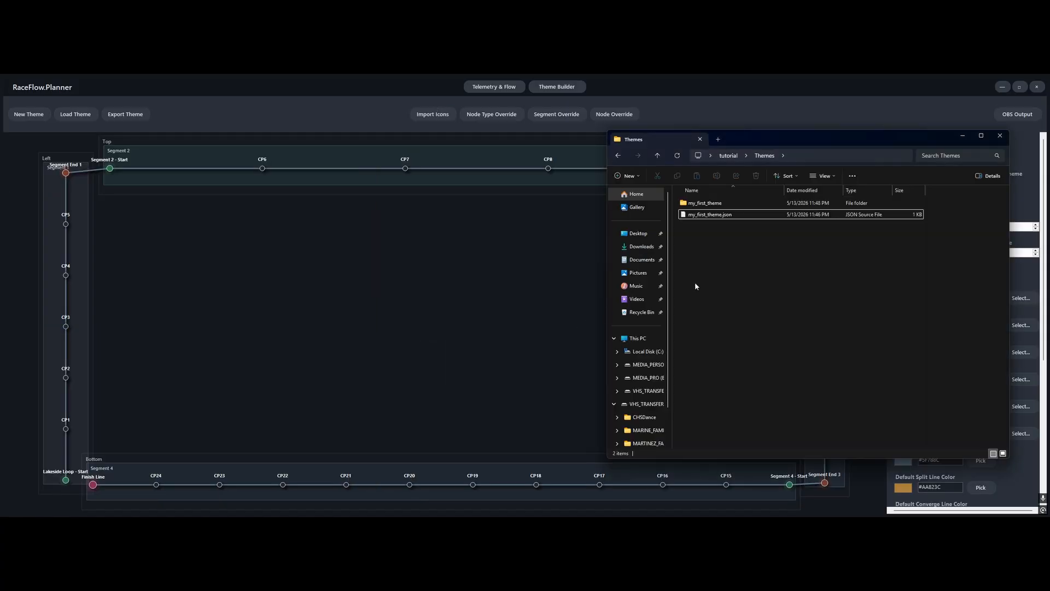
double_click(703, 202)
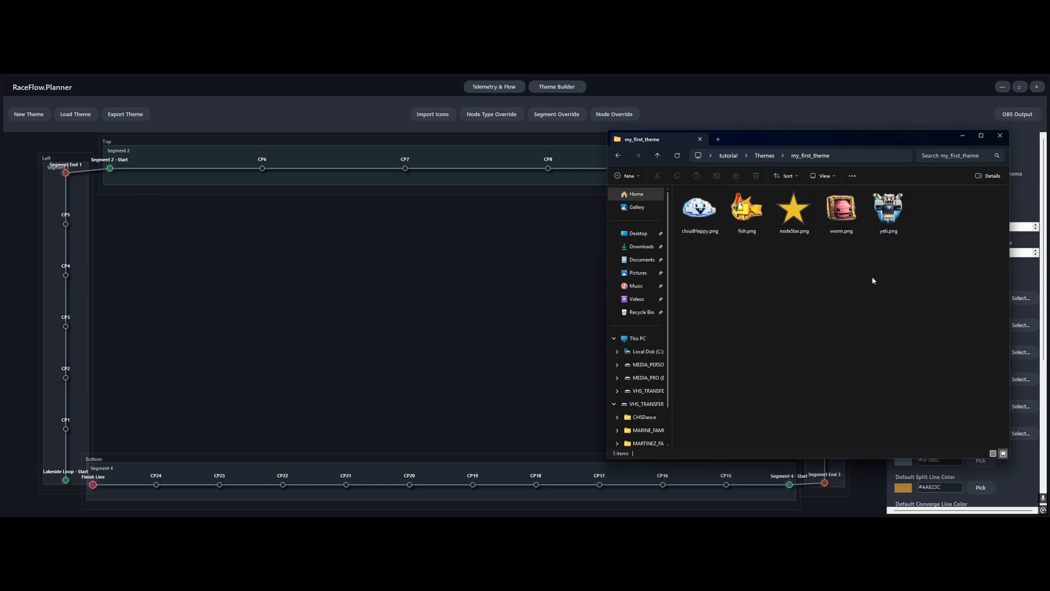
left_click(452, 246)
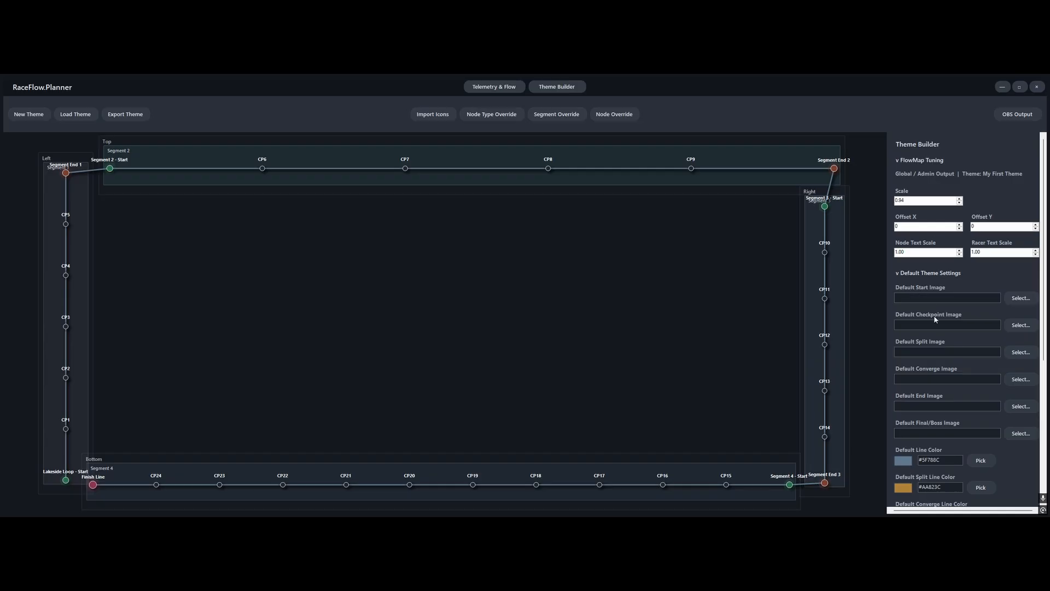
left_click(897, 162)
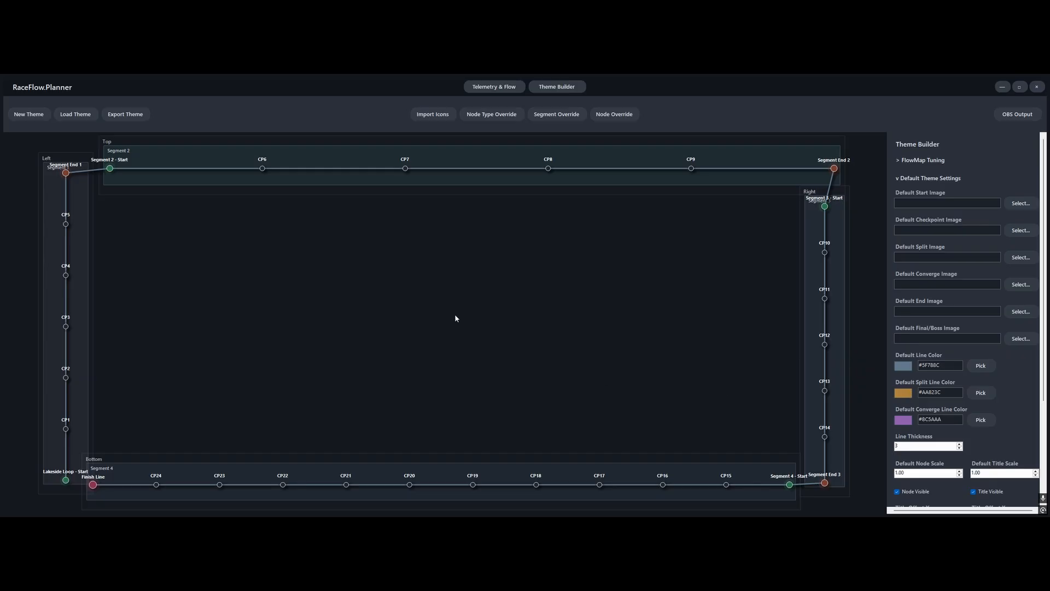
Add a new segment below Segment 4 in the Telemetry & Flow graph and give it six checkpoints
left_click(492, 86)
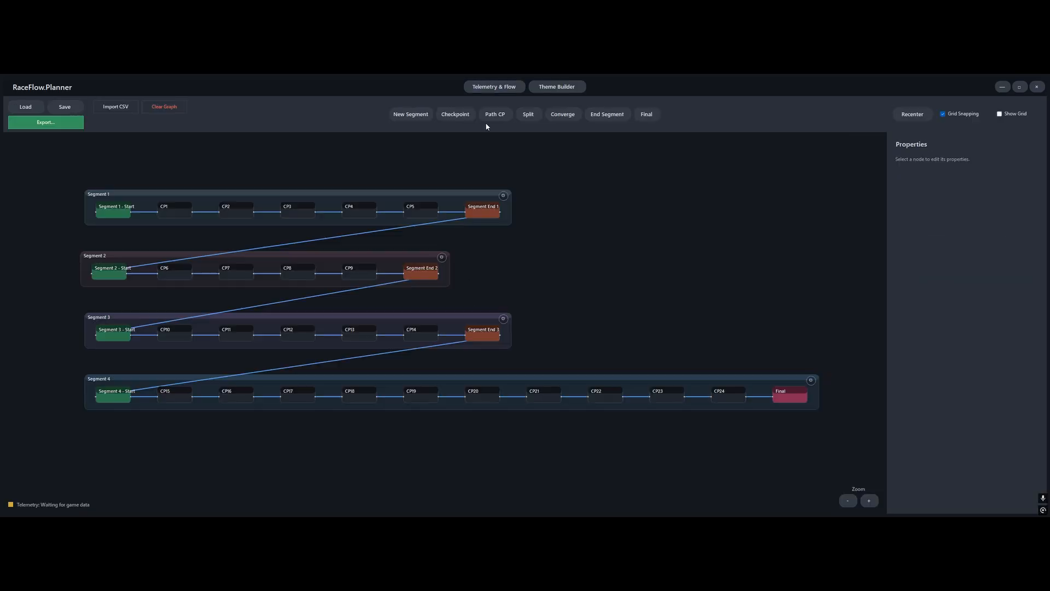
scroll(589, 353, "down", 2)
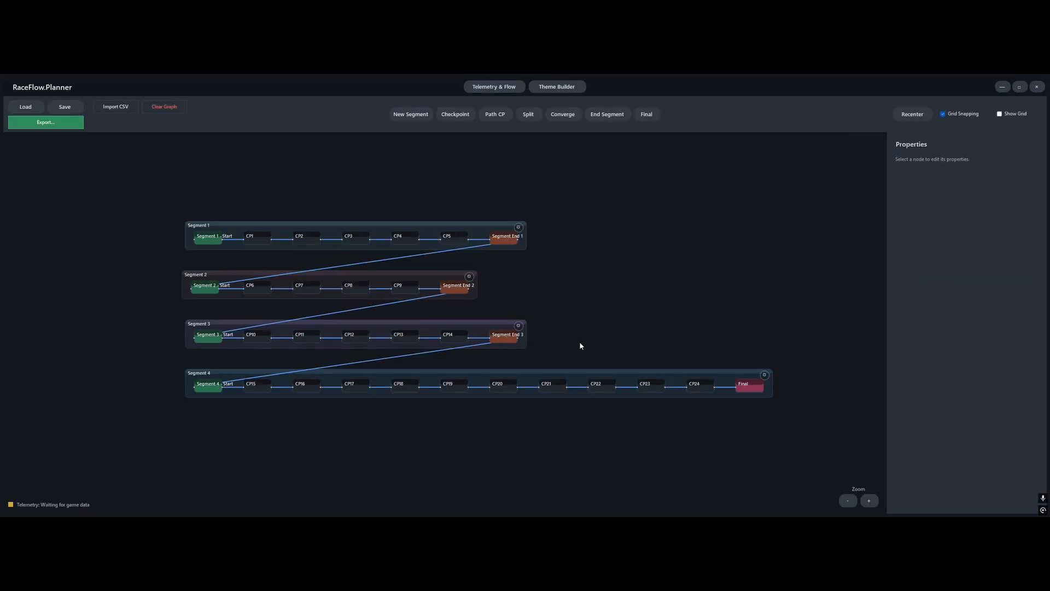
left_click(422, 113)
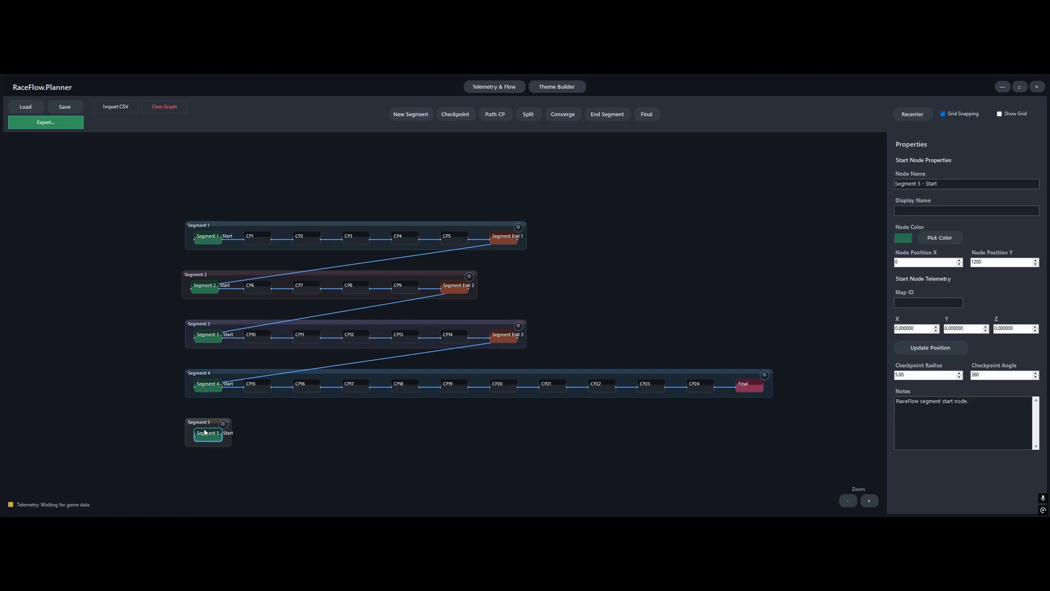
left_click(458, 116)
left_click(458, 116)
left_click(458, 117)
left_click(458, 117)
left_click(458, 117)
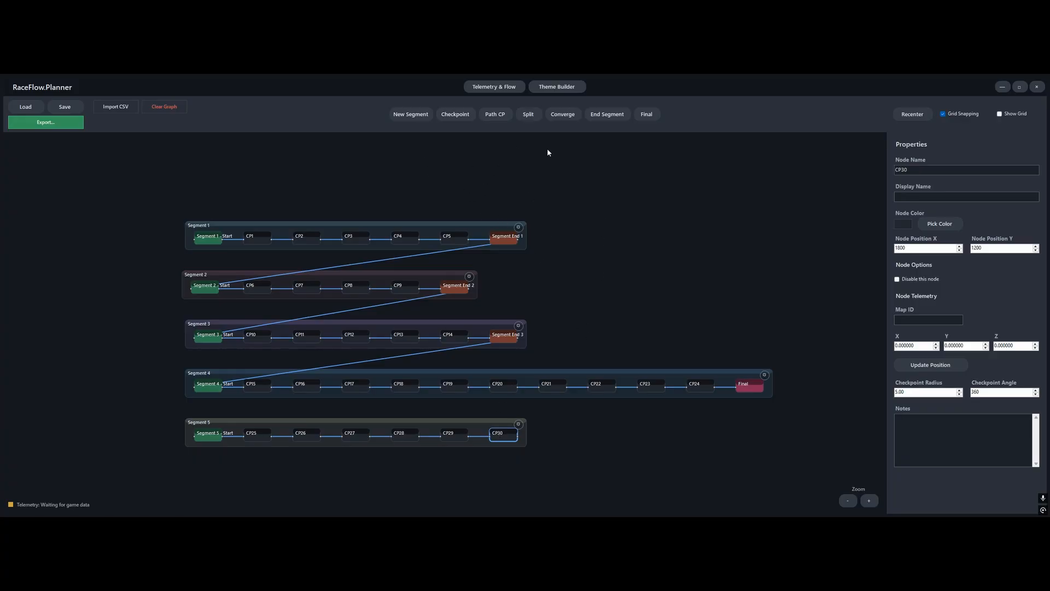
Add a split after the new segment's last checkpoint and attach two path checkpoints as its upper and lower branches
left_click(529, 115)
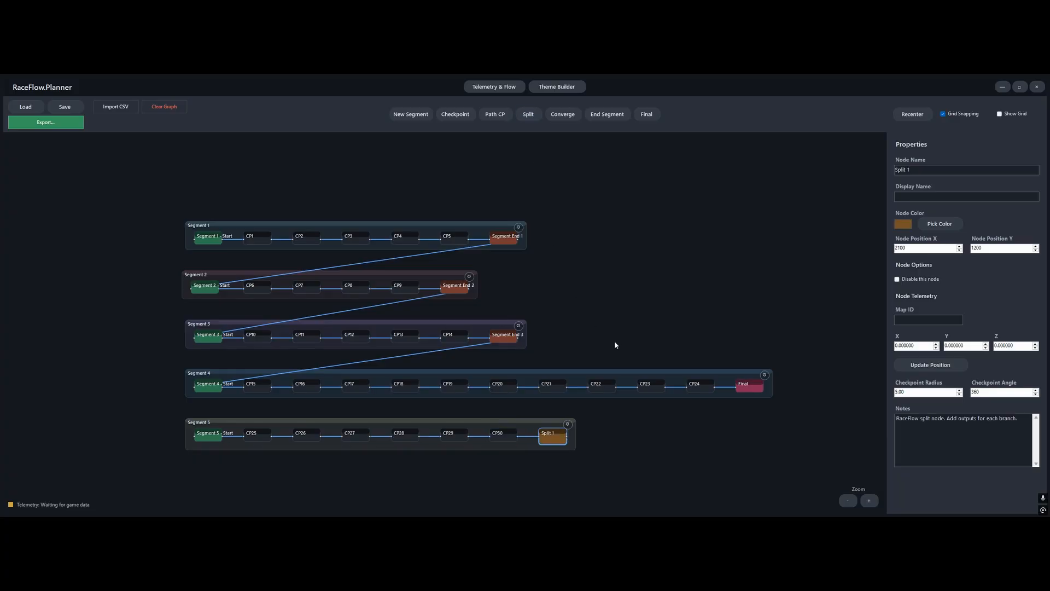
scroll(558, 448, "up", 5)
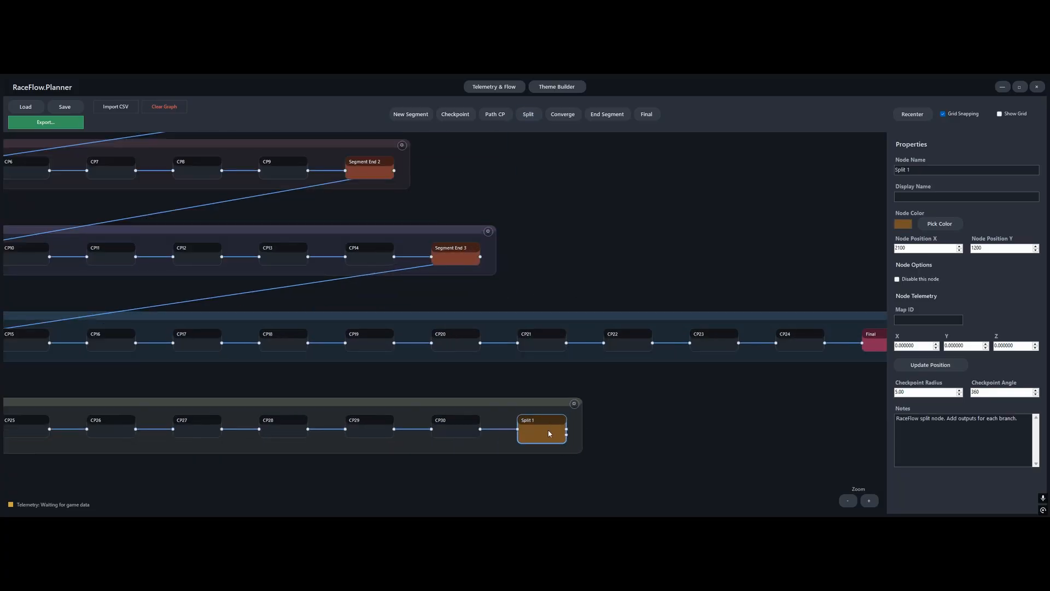
left_click(500, 114)
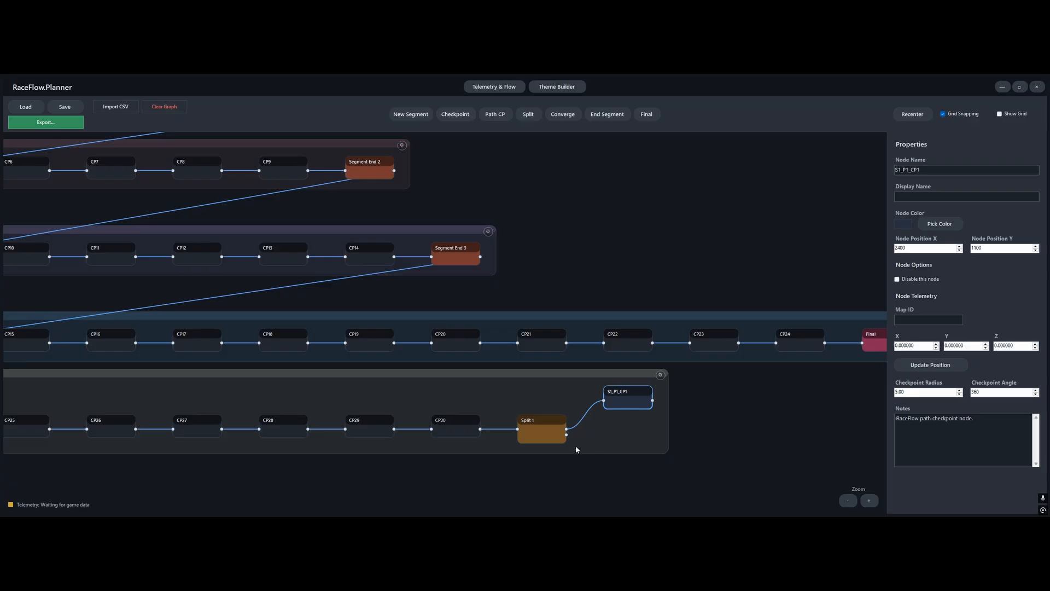
left_click(549, 428)
left_click(499, 115)
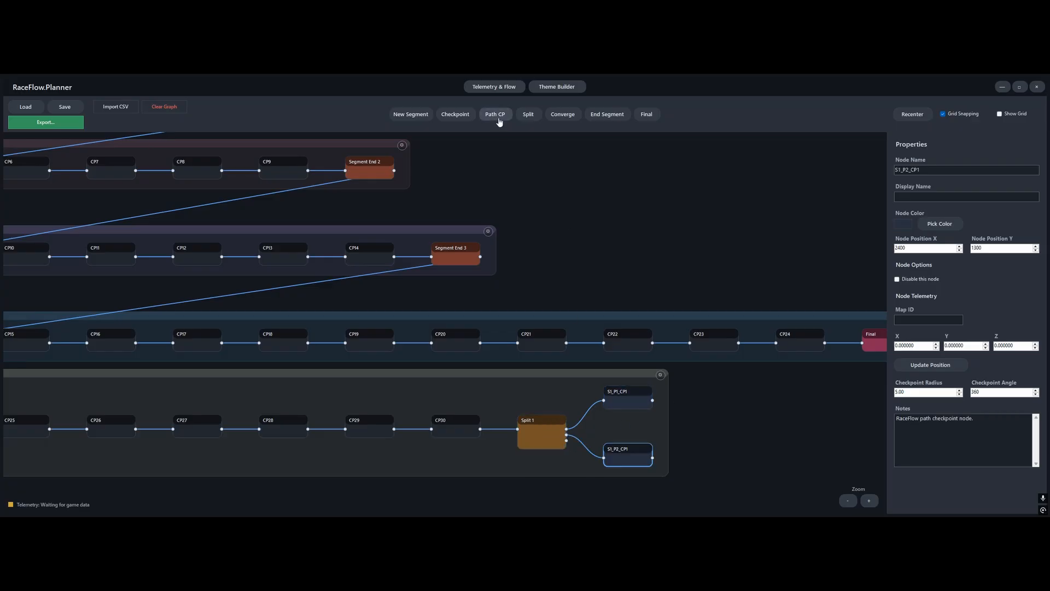
Add a third path checkpoint to the split, place it below the other two branches and delete it again
left_click(545, 444)
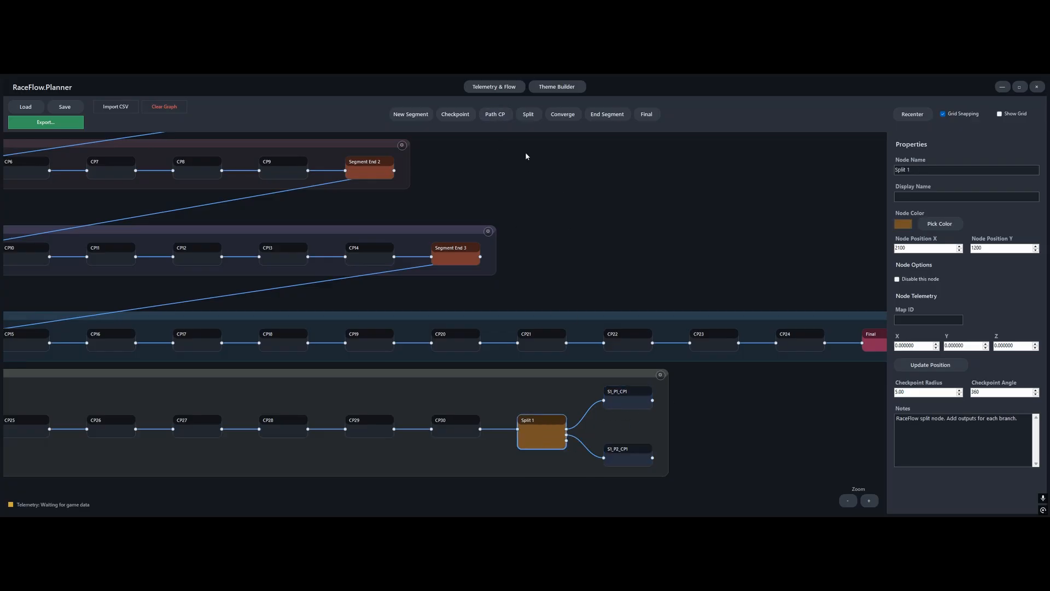
left_click(499, 116)
left_click_drag(627, 366, 631, 483)
key("Delete")
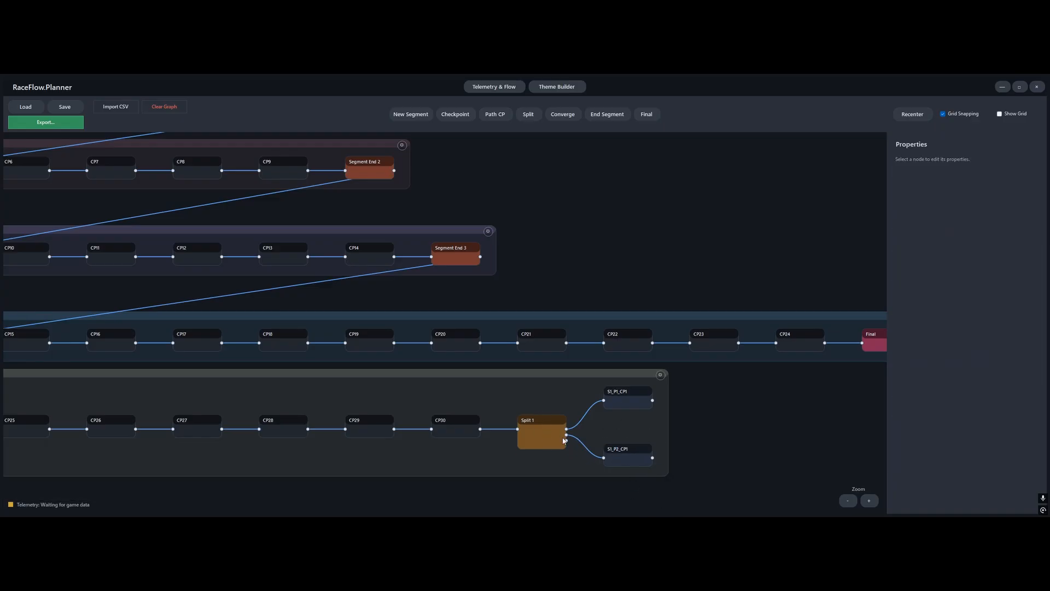
Extend the split's upper branch to four path checkpoints and its lower branch to three
scroll(720, 422, "down", 2)
left_click_drag(718, 434, 550, 432)
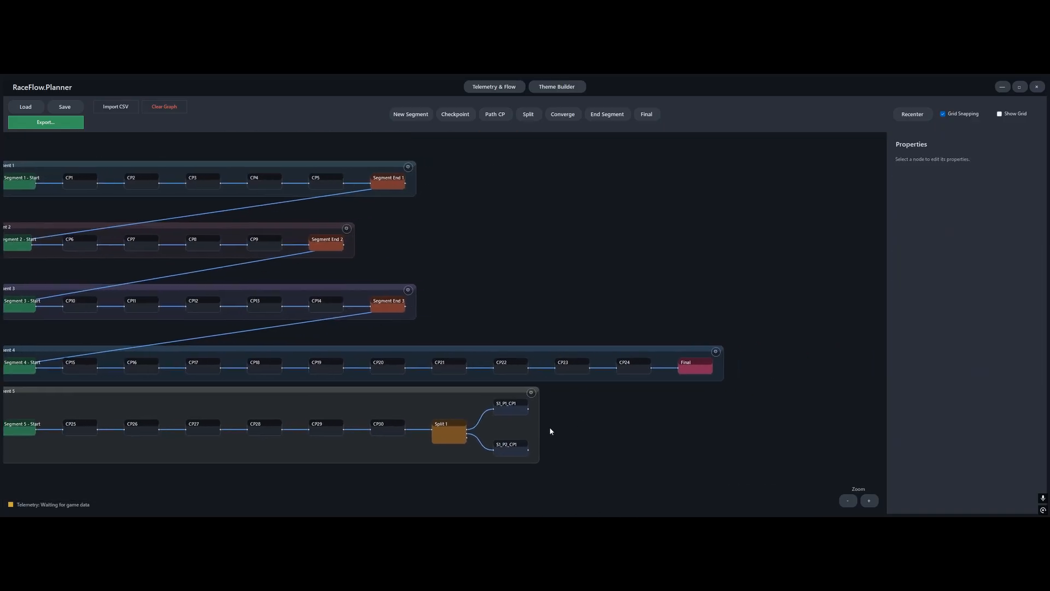
left_click(517, 411)
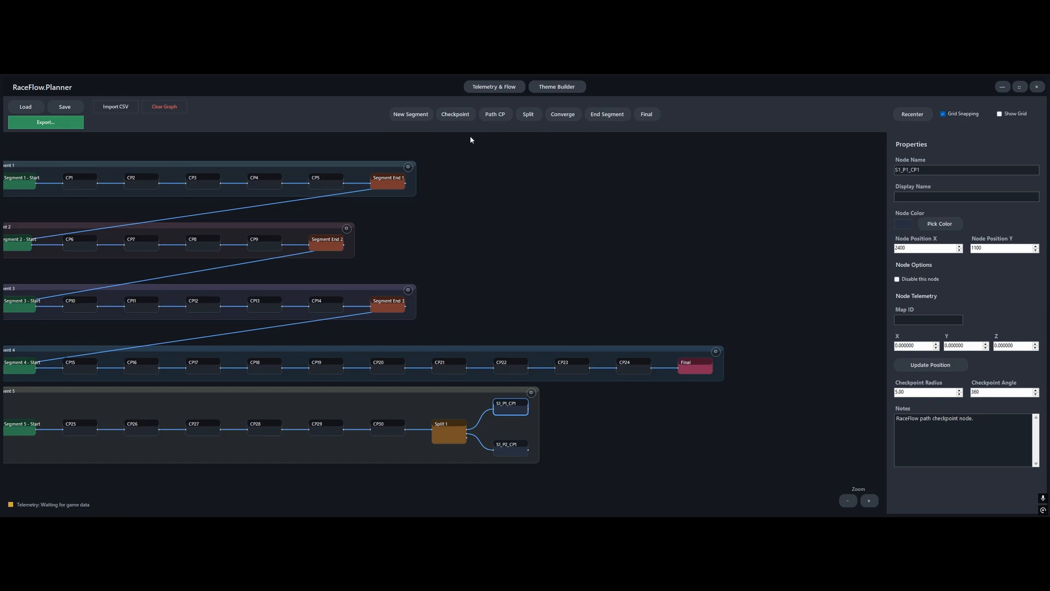
left_click(495, 117)
left_click(495, 116)
left_click(495, 116)
left_click(511, 448)
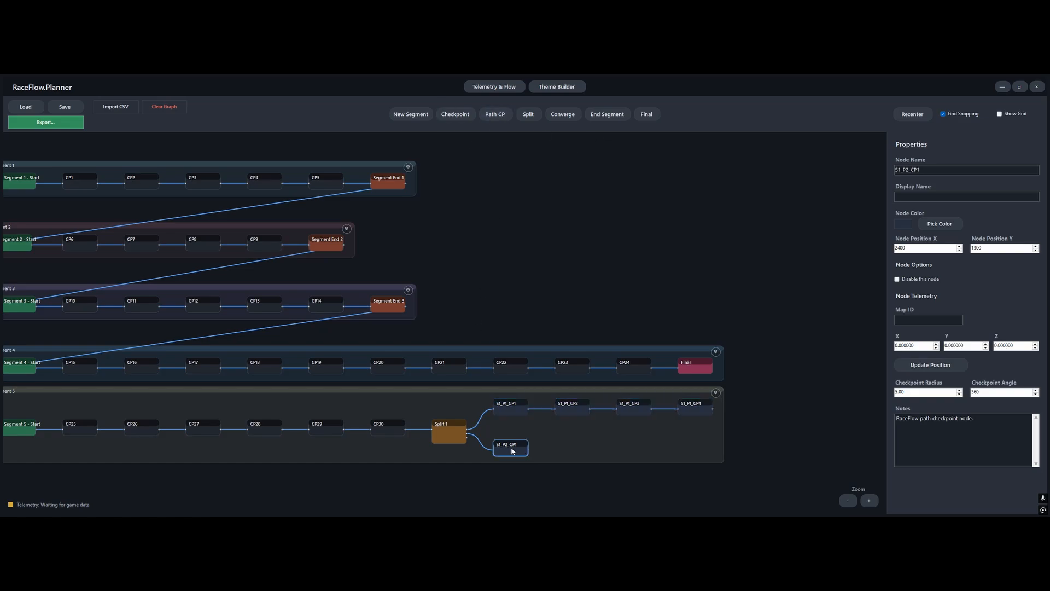
left_click(499, 117)
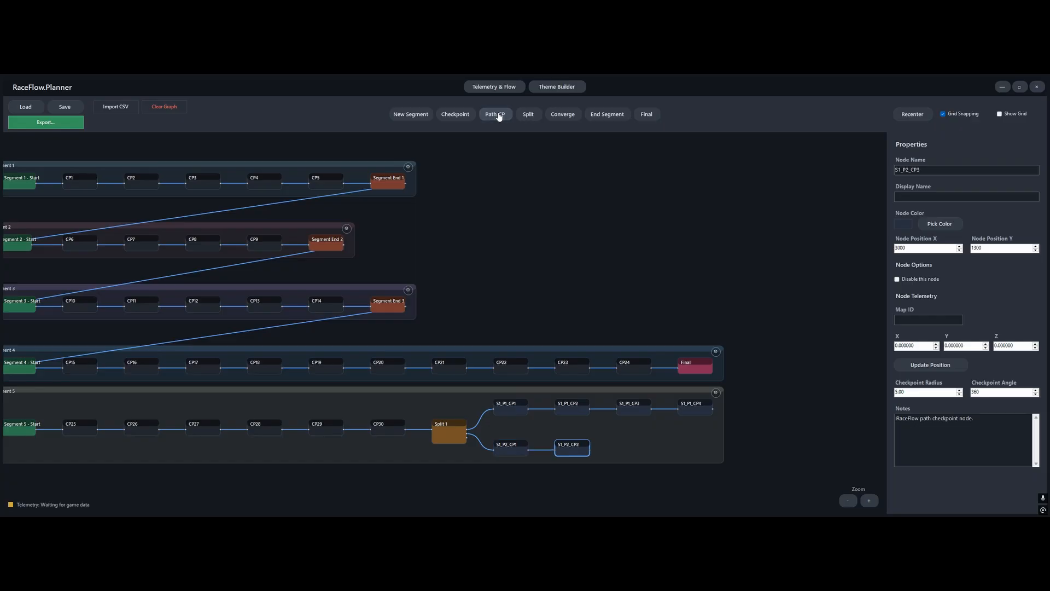
left_click(499, 116)
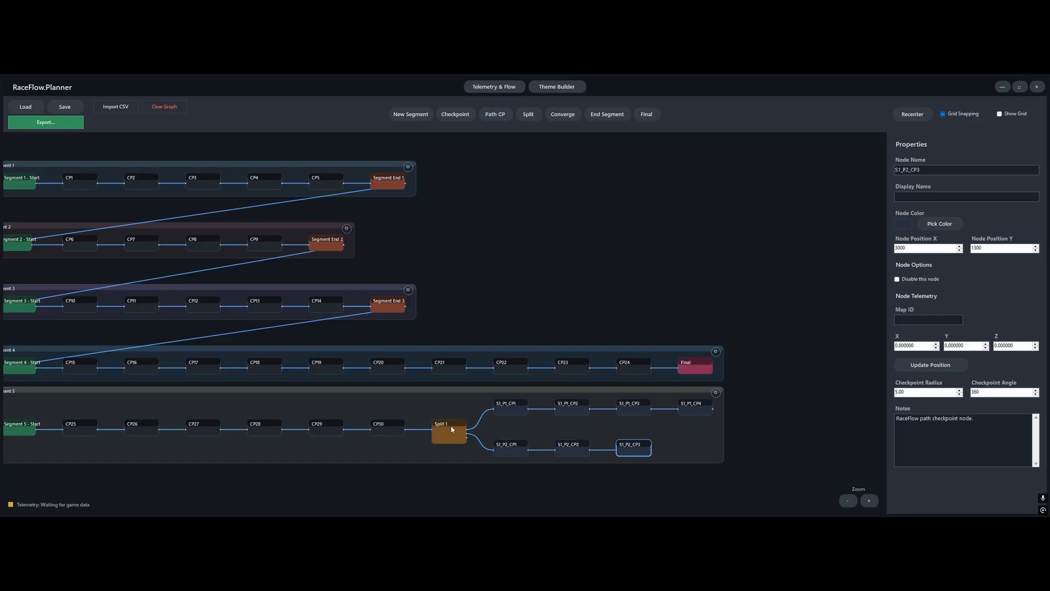
Join both branches in a converge node after the upper branch's last checkpoint, and follow it with a checkpoint and a segment end
left_click_drag(720, 446, 598, 439)
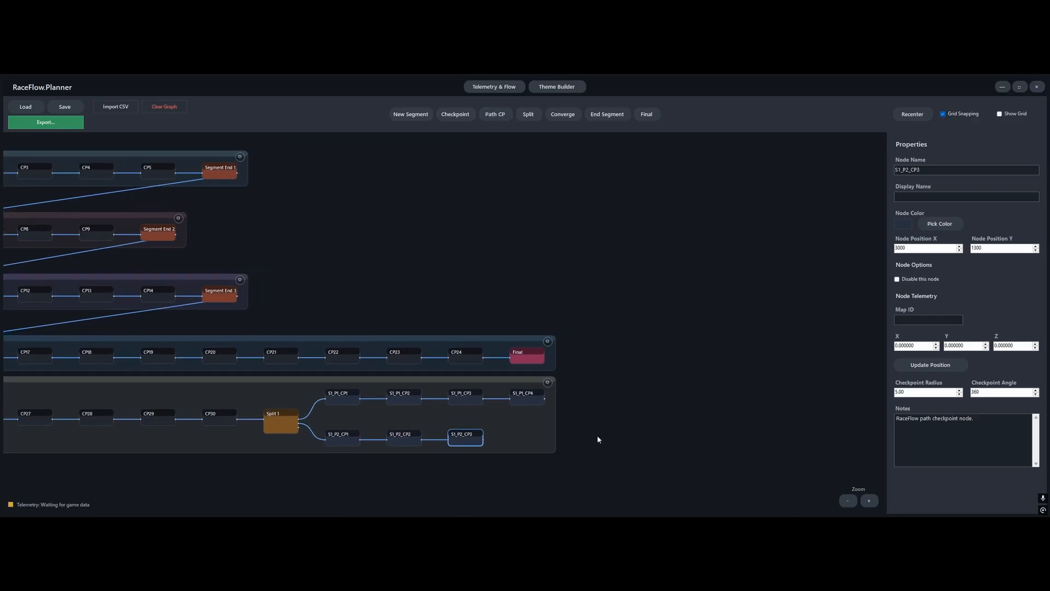
left_click(532, 398)
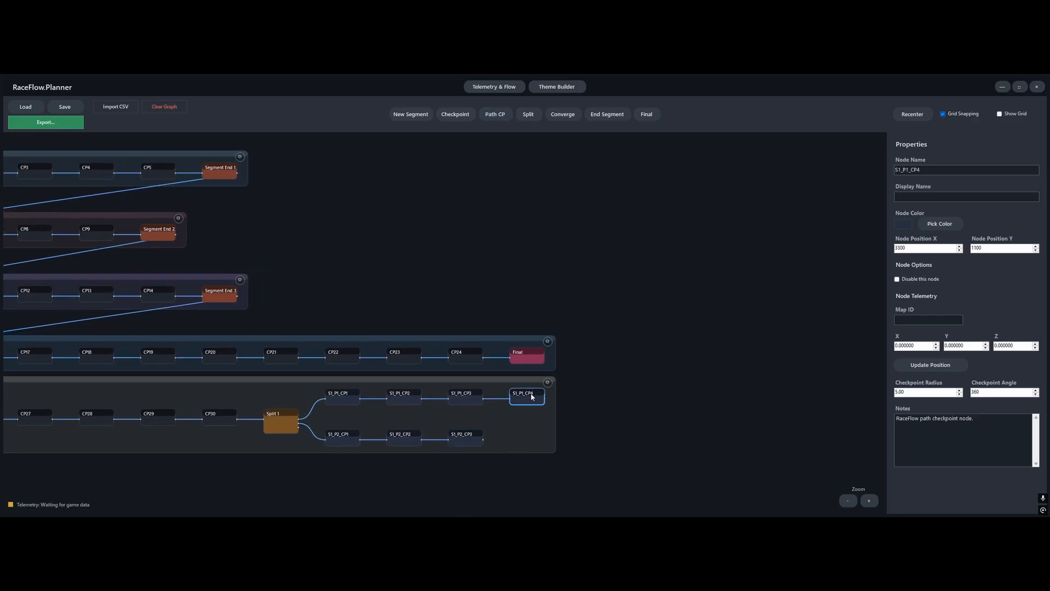
left_click(563, 115)
left_click_drag(488, 440, 571, 425)
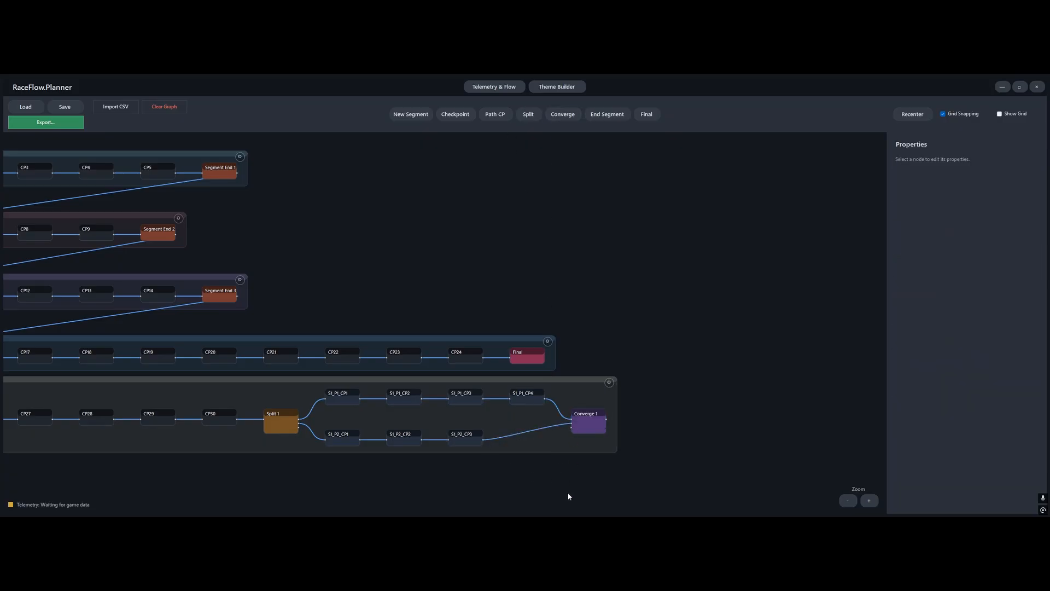
left_click(595, 431)
left_click(455, 115)
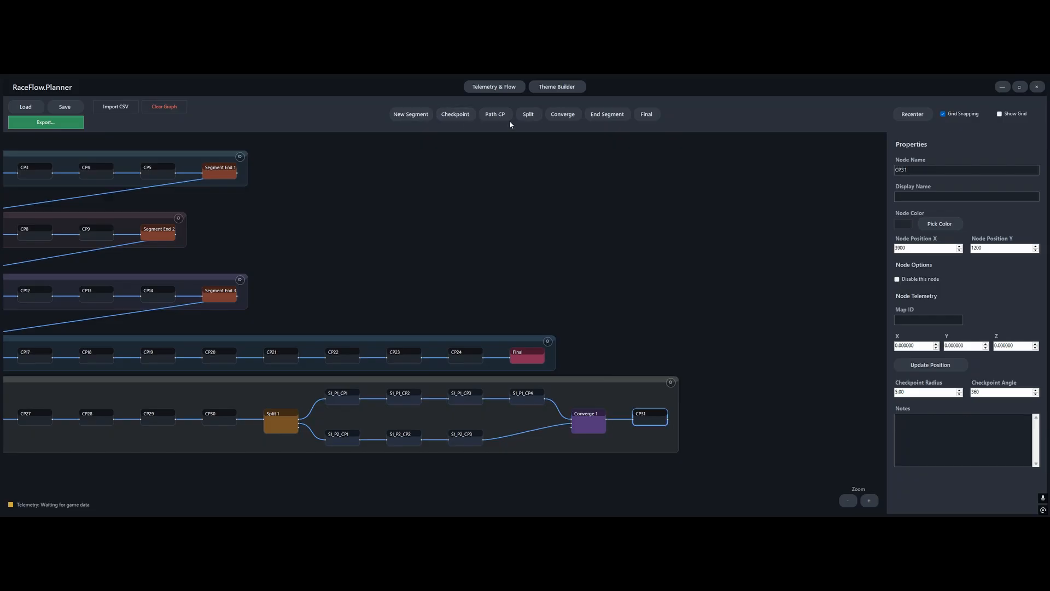
left_click(606, 116)
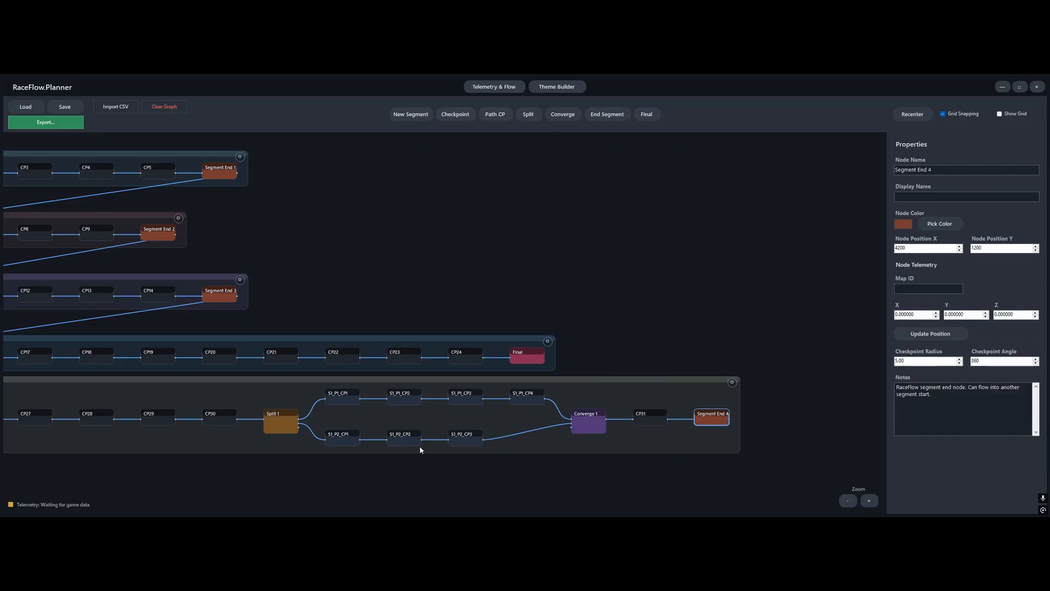
Spread the three lower-branch path checkpoints evenly between the split and the converge node
left_click_drag(469, 437, 501, 436)
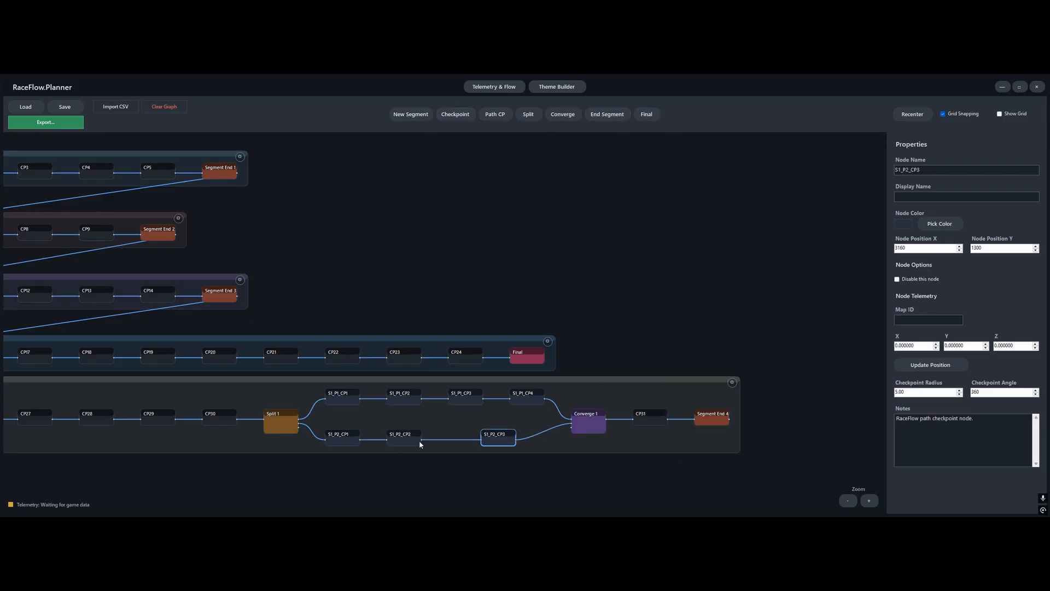
left_click_drag(400, 439, 421, 440)
left_click_drag(343, 441, 358, 441)
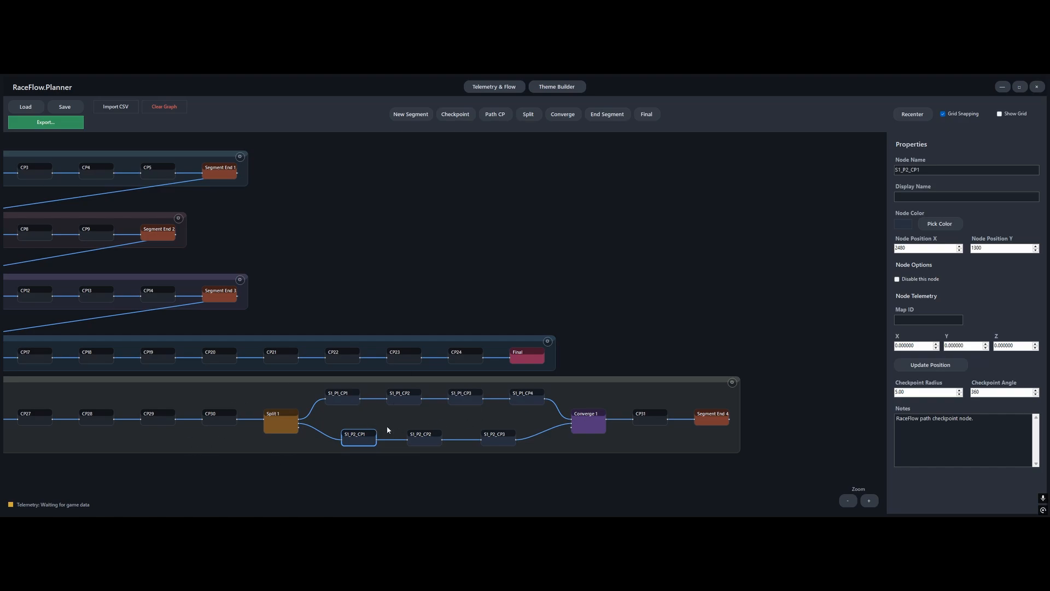
left_click(429, 443)
scroll(540, 433, "down", 2)
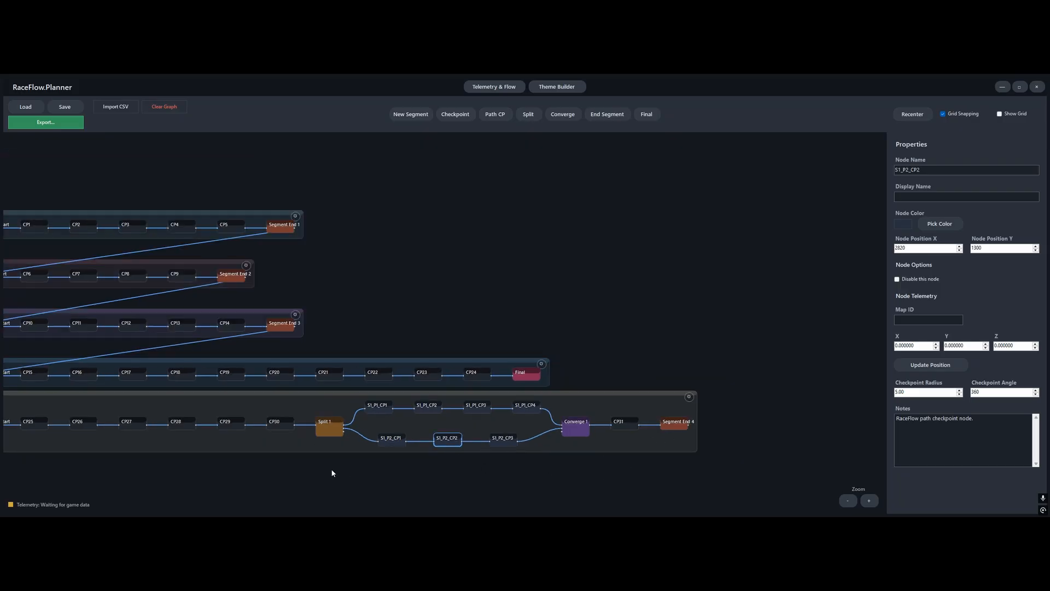
left_click_drag(331, 470, 471, 467)
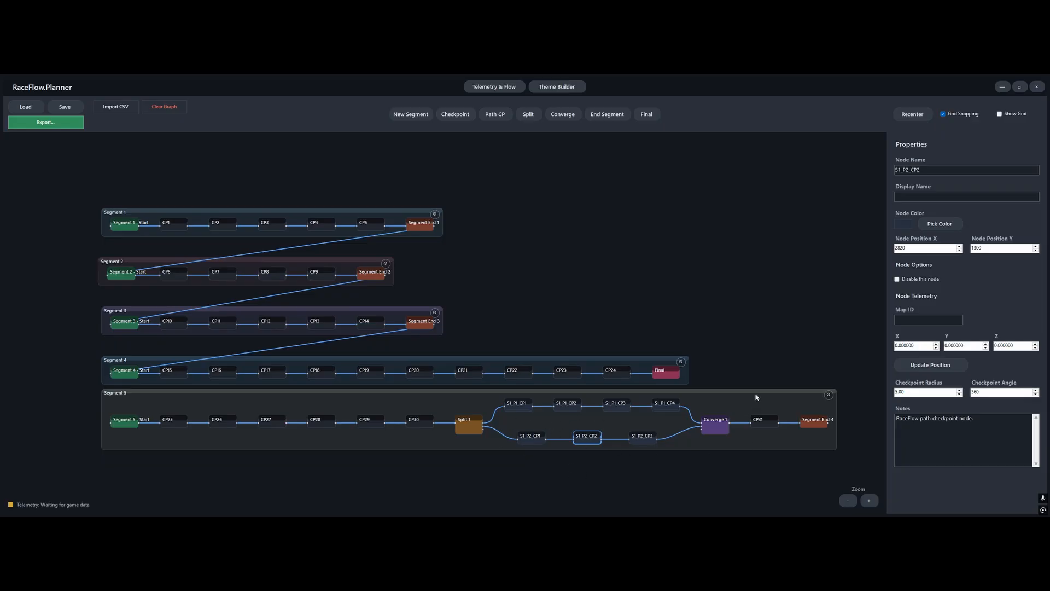
Select all nodes of Segment 5 and delete them from the graph
left_click(788, 391)
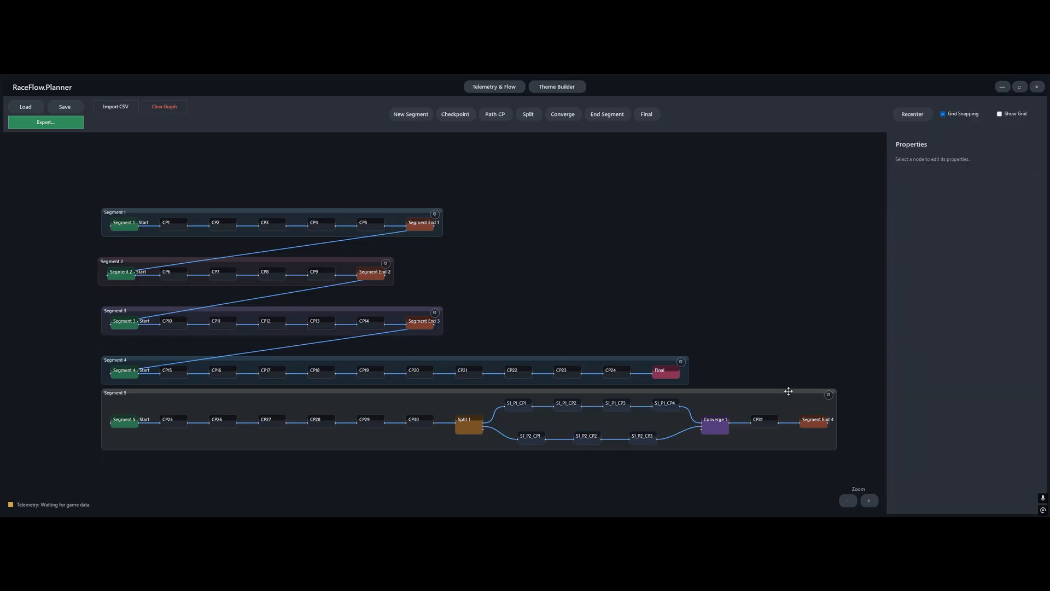
left_click_drag(857, 400, 87, 475)
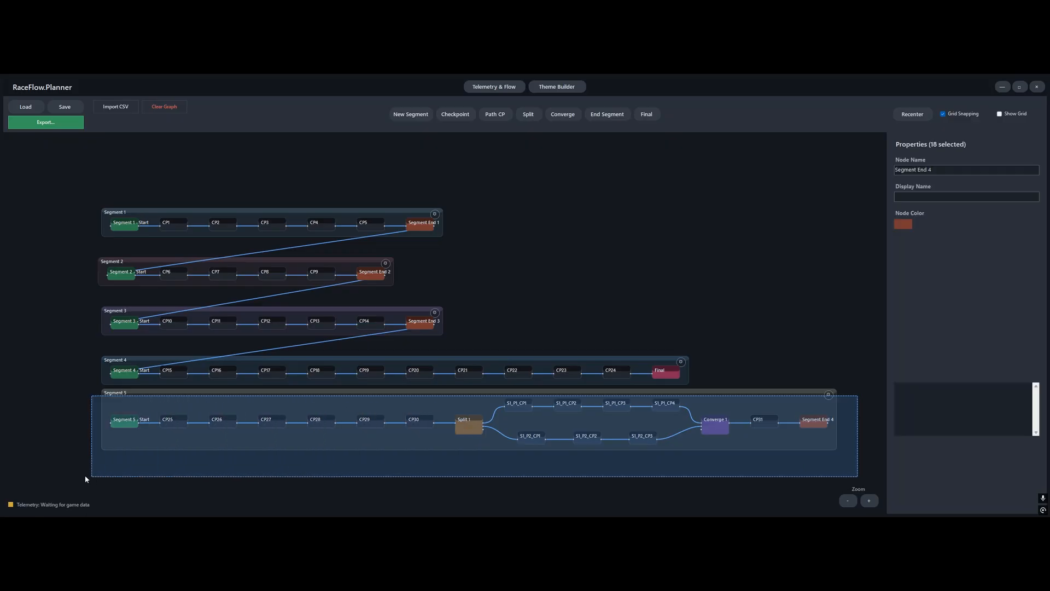
key("Delete")
scroll(550, 295, "up", 3)
scroll(494, 284, "down", 2)
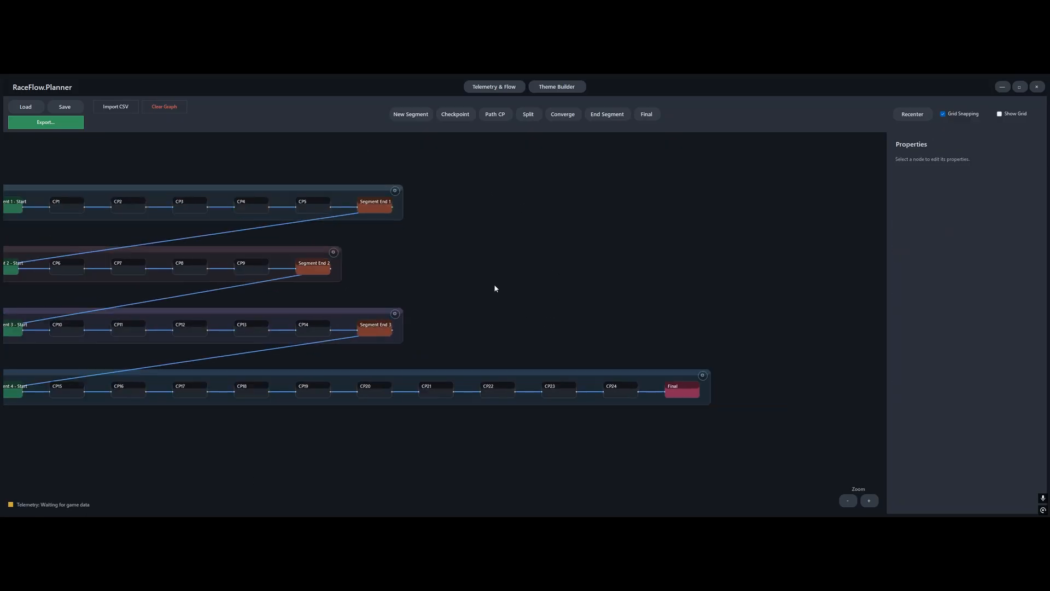
left_click_drag(494, 243, 591, 260)
scroll(591, 260, "up", 1)
scroll(591, 265, "down", 1)
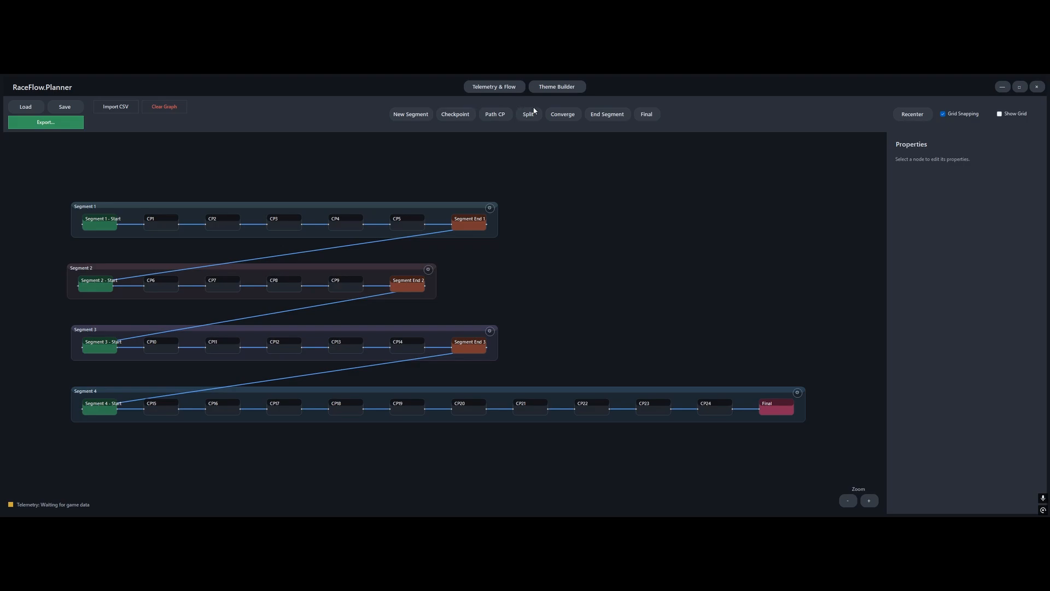
Go to the Theme Builder and turn off the shadow in the default theme settings
left_click(560, 88)
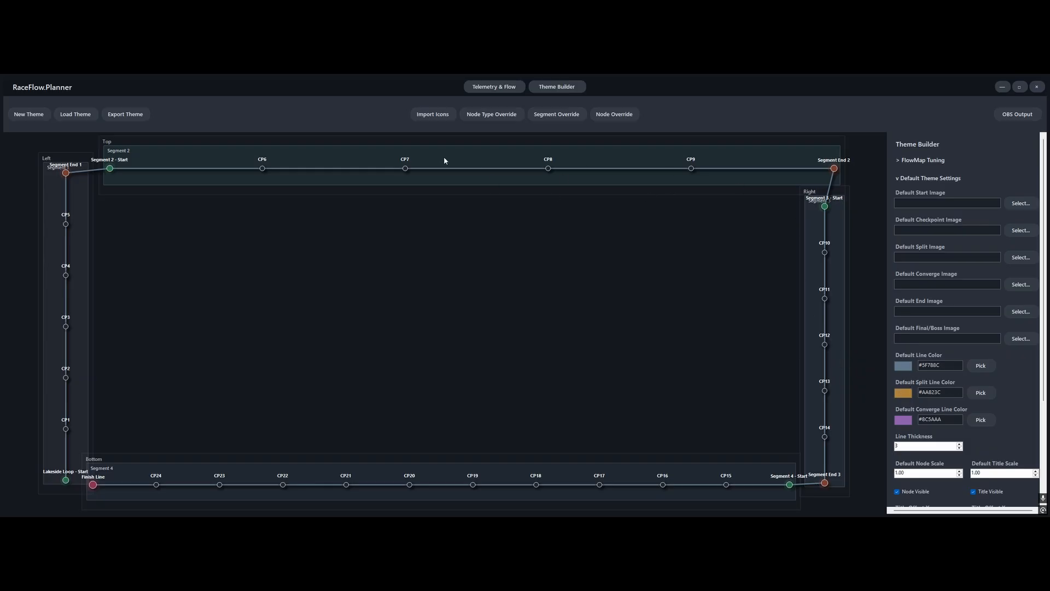
scroll(1011, 417, "down", 3)
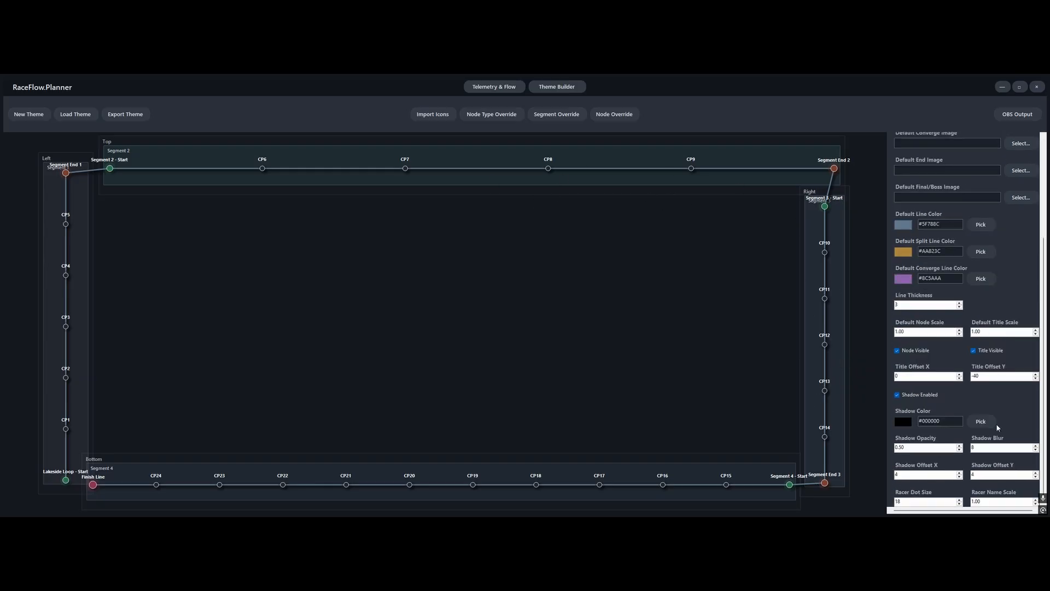
left_click(898, 395)
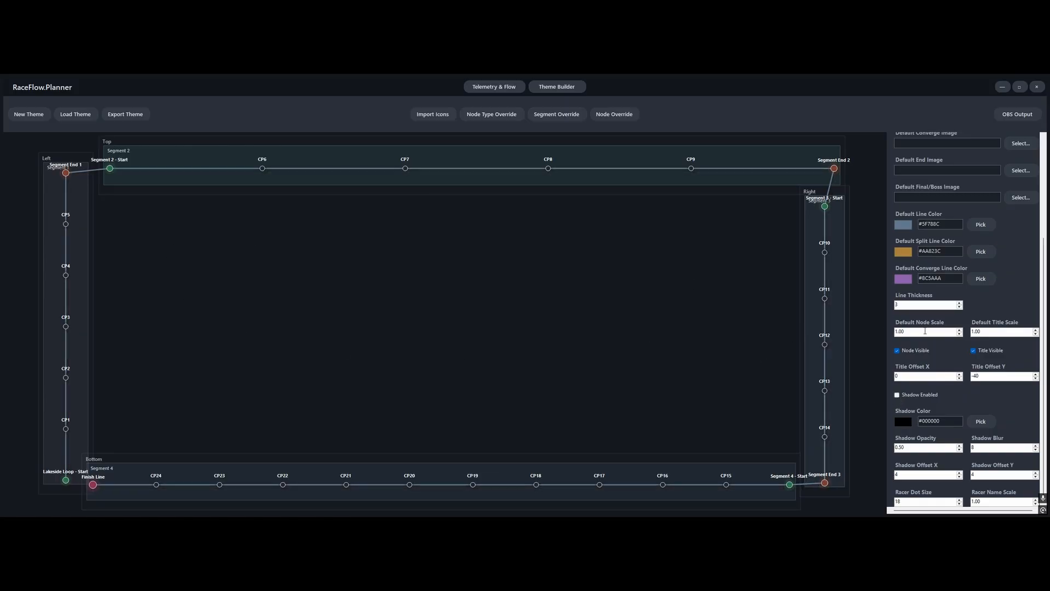
Try a line thickness of 1 in the default theme settings and set it to 3
scroll(971, 449, "up", 1)
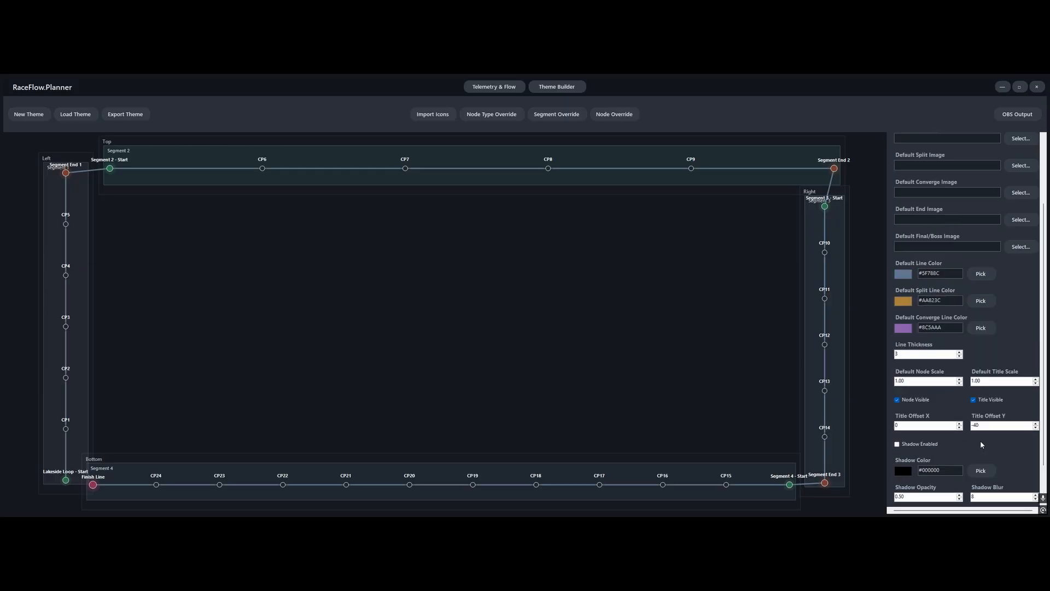
scroll(982, 445, "down", 1)
scroll(950, 405, "up", 8)
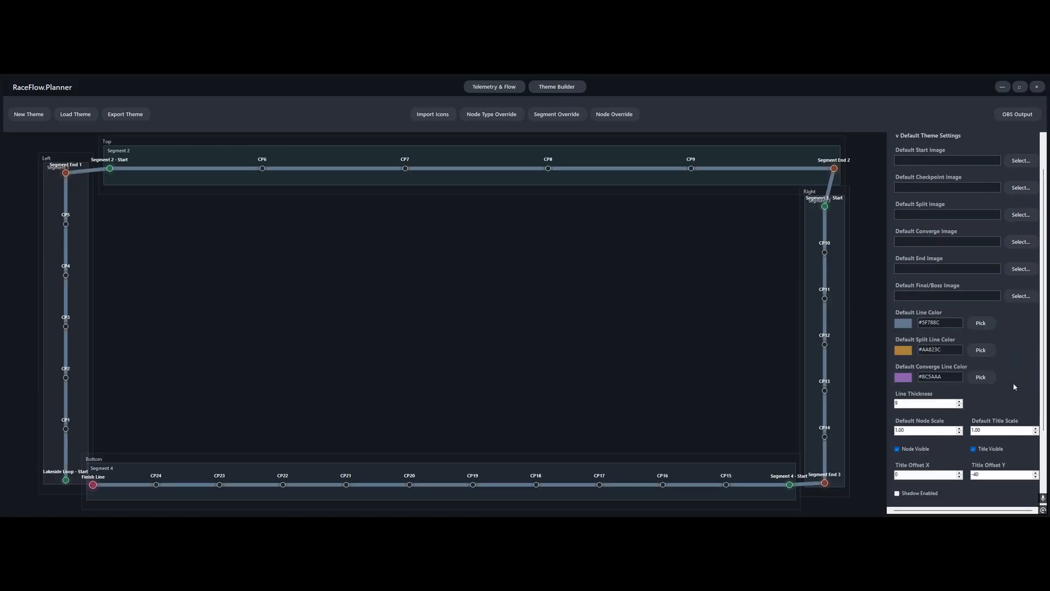
scroll(1015, 387, "up", 1)
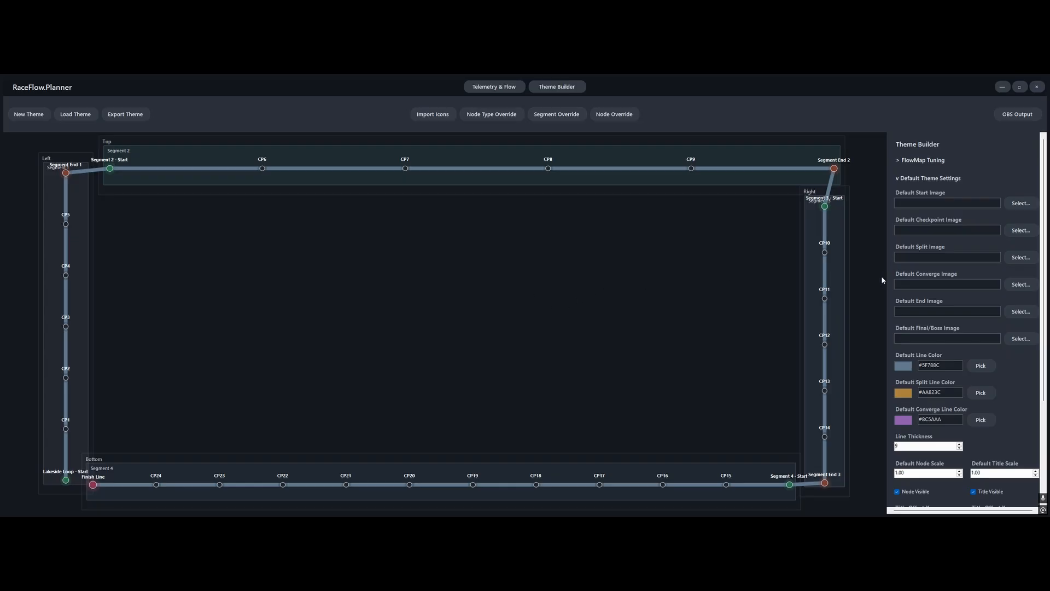
left_click(959, 448)
left_click(960, 448)
left_click(960, 448)
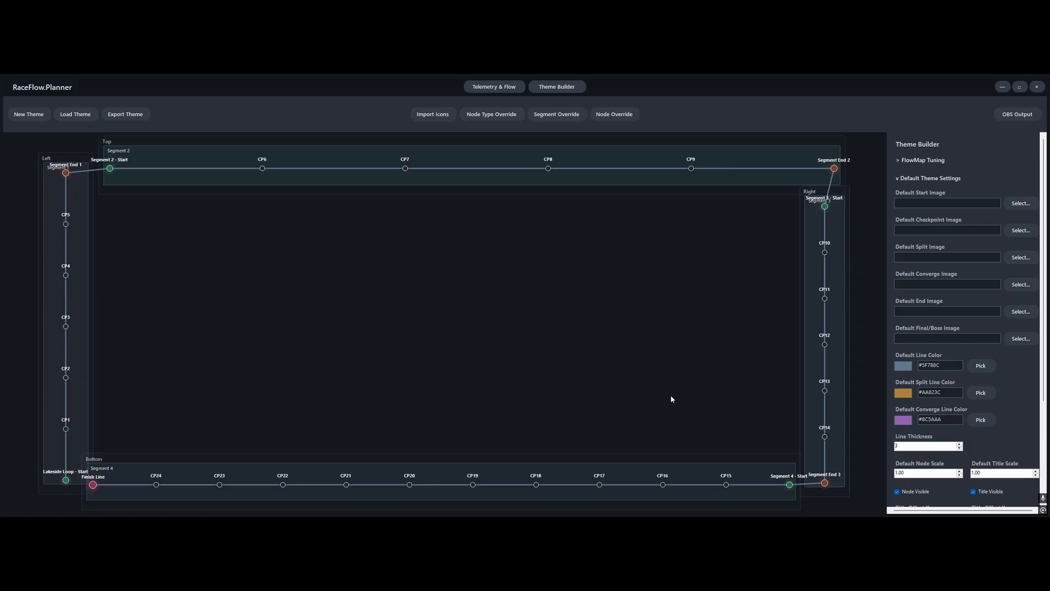
left_click(960, 448)
left_click(960, 449)
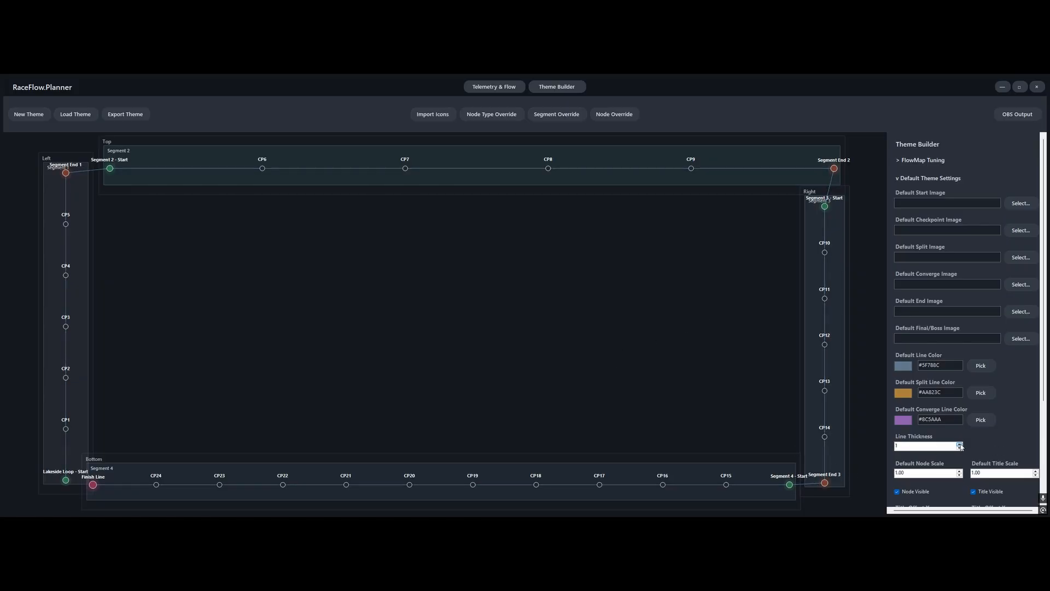
left_click(959, 445)
left_click(959, 444)
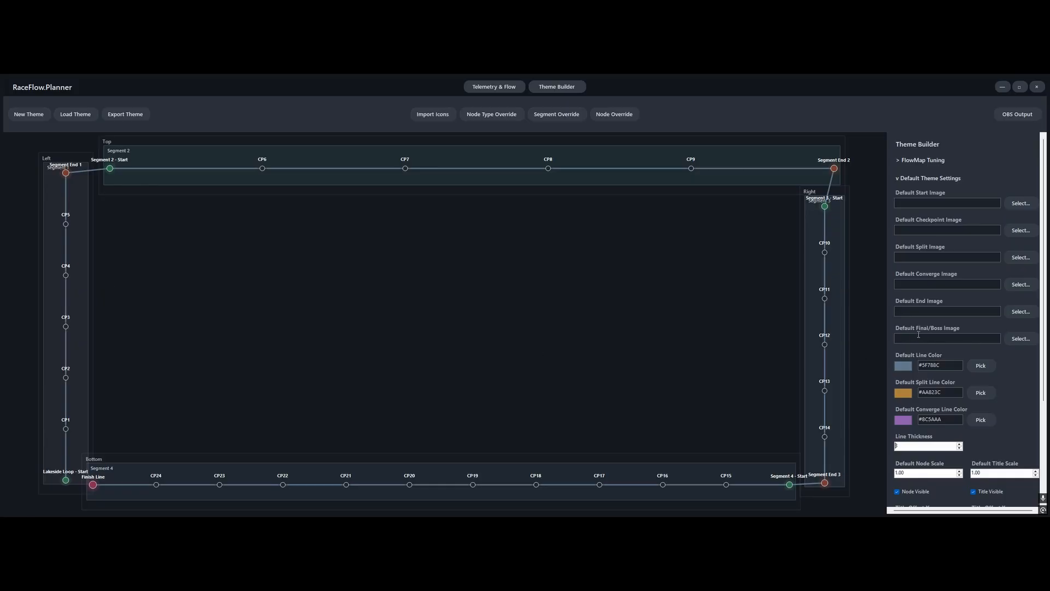
Assign nodeStar.png from the my_first_theme folder as the Default Final/Boss Image
left_click(1019, 341)
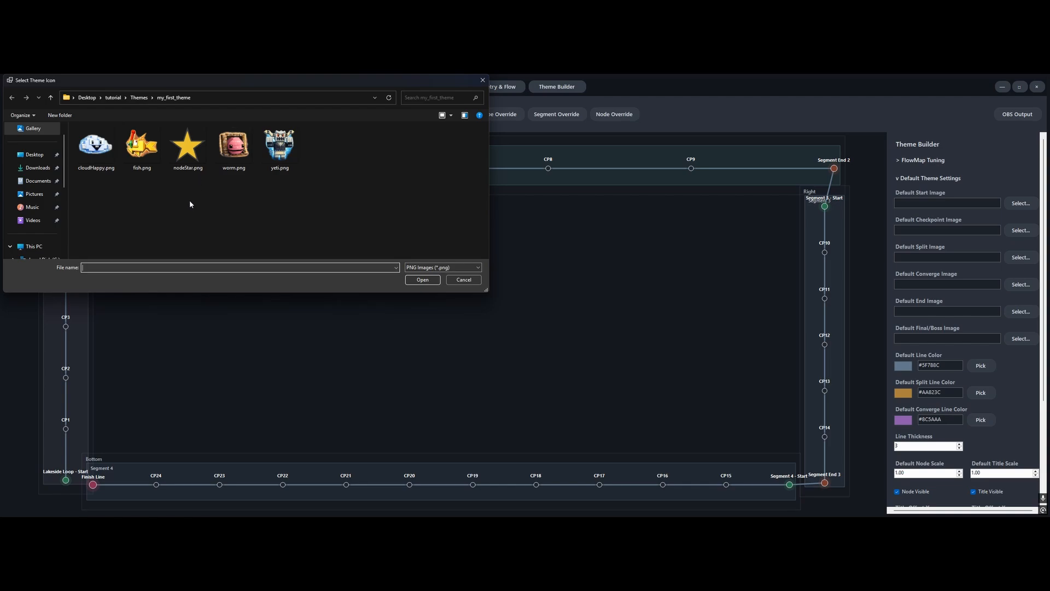
left_click(188, 150)
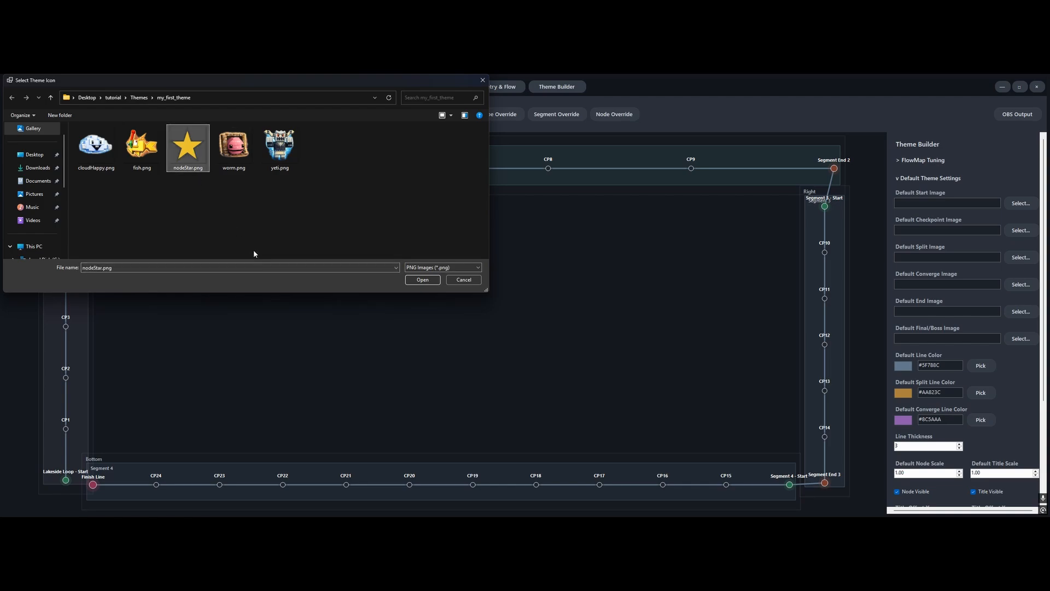
left_click(423, 280)
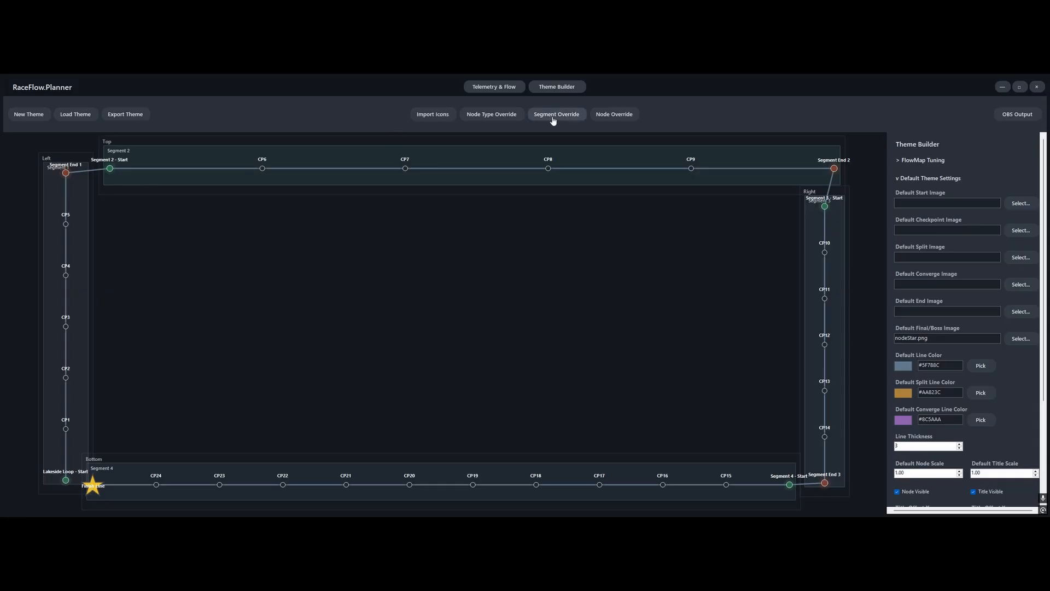
Add a node type override for Final / Boss nodes and view its settings below the default theme settings
left_click(502, 120)
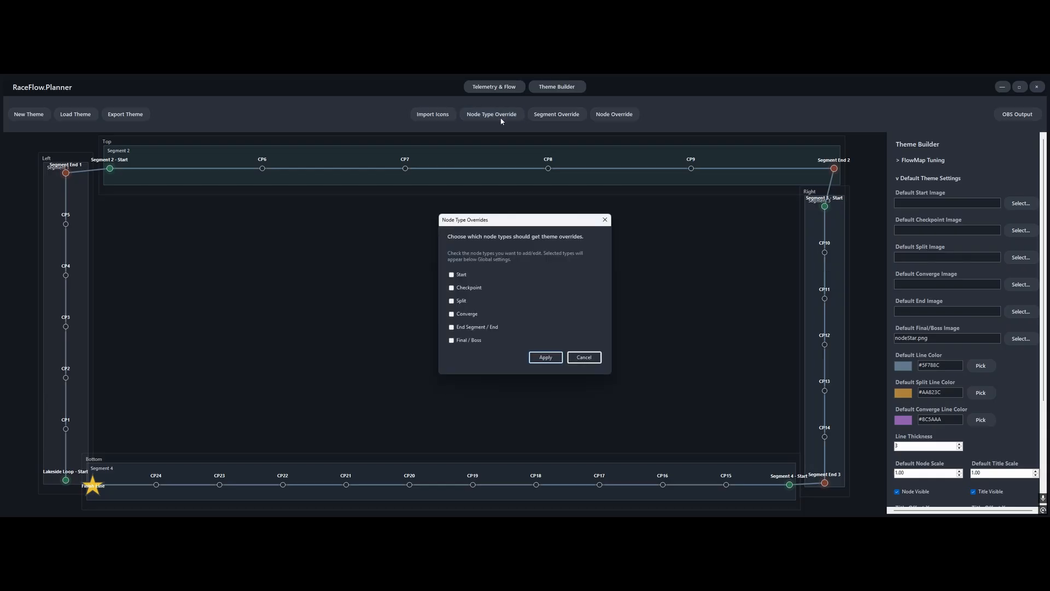
left_click(467, 340)
left_click(544, 356)
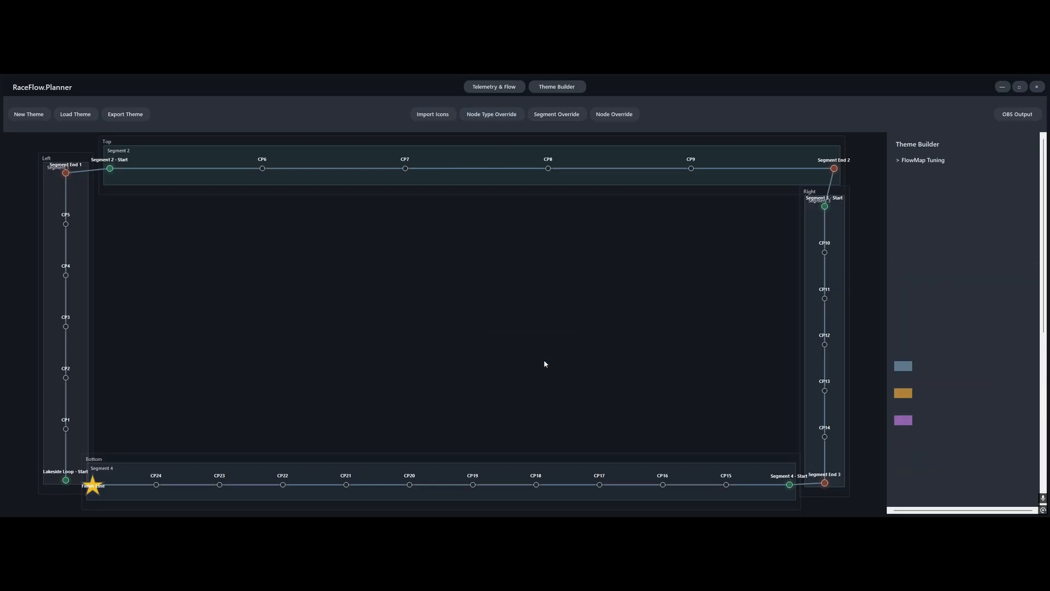
left_click(572, 329)
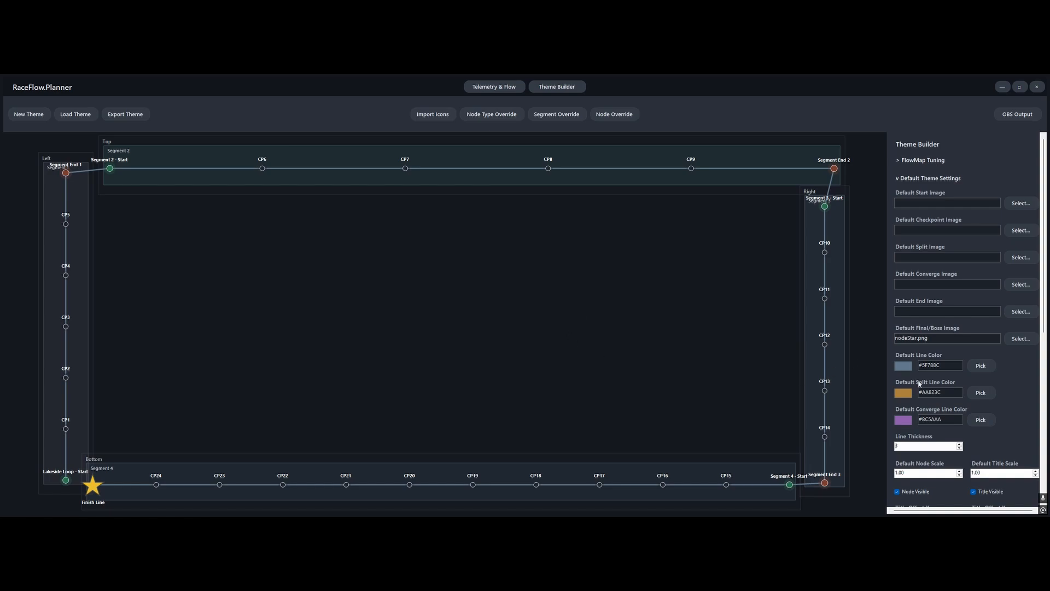
scroll(1011, 387, "down", 6)
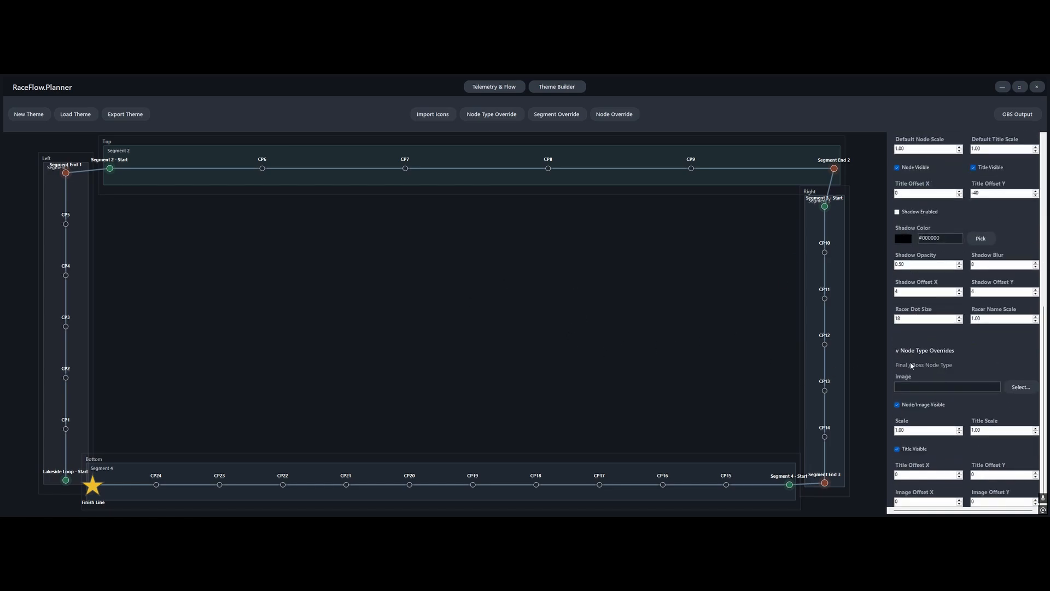
scroll(897, 355, "up", 4)
scroll(902, 318, "up", 3)
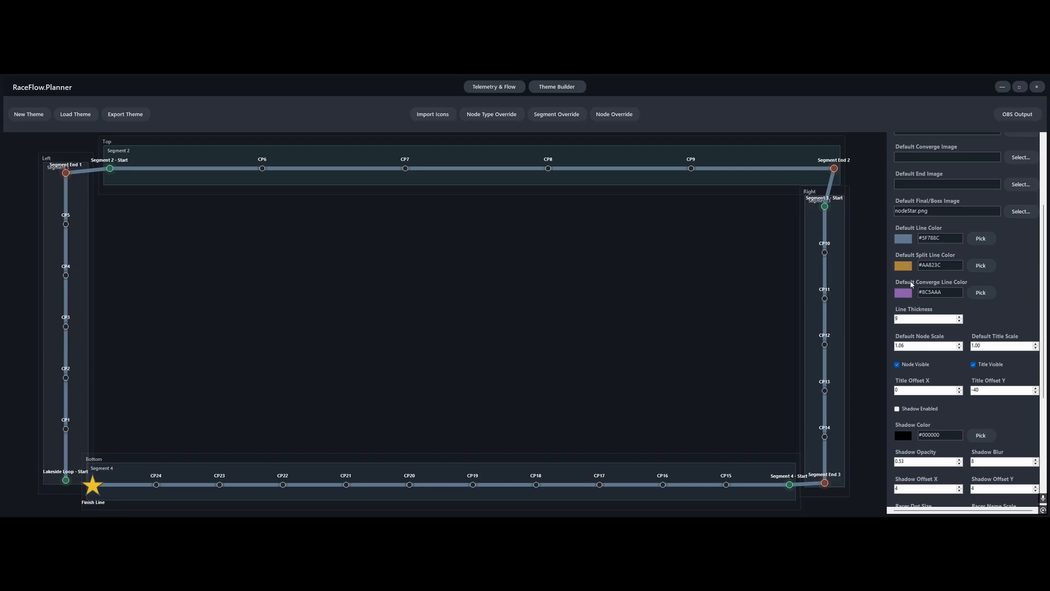
Set the default line thickness to 3 and collapse the default theme settings
scroll(915, 321, "down", 8)
scroll(915, 321, "up", 3)
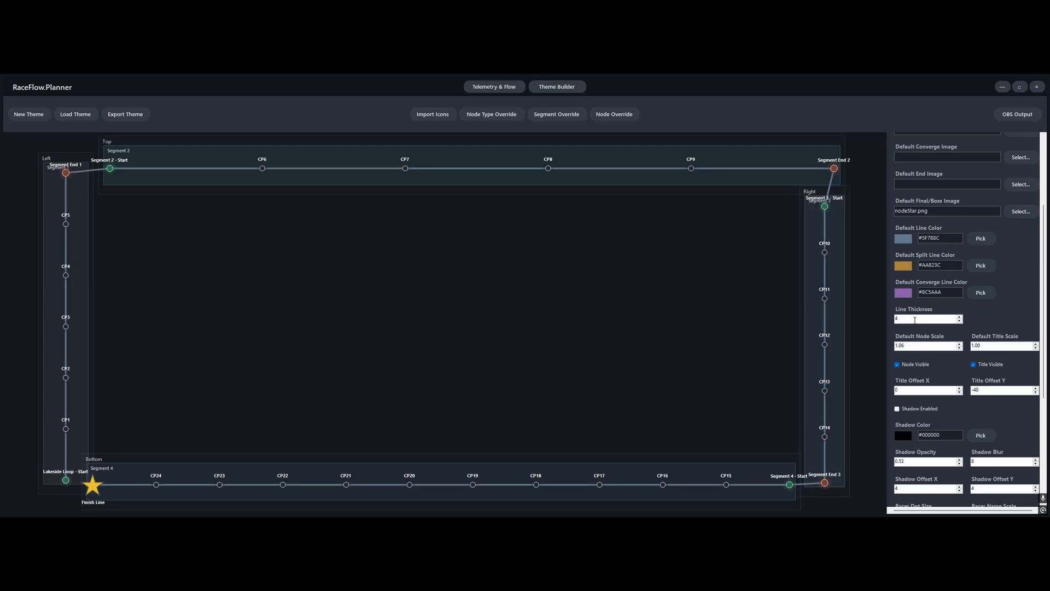
left_click(960, 321)
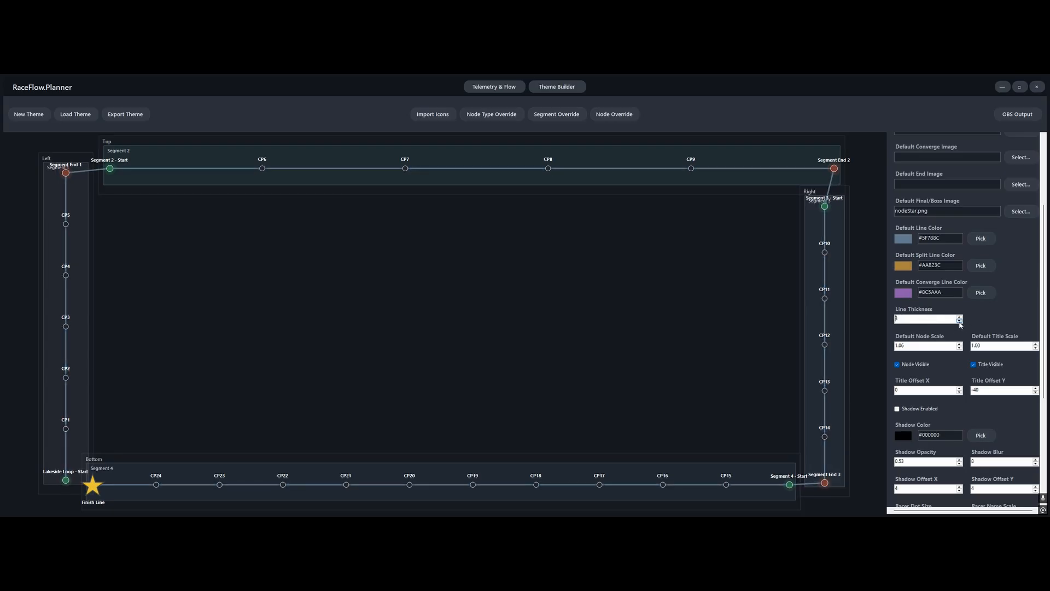
scroll(1015, 302, "up", 3)
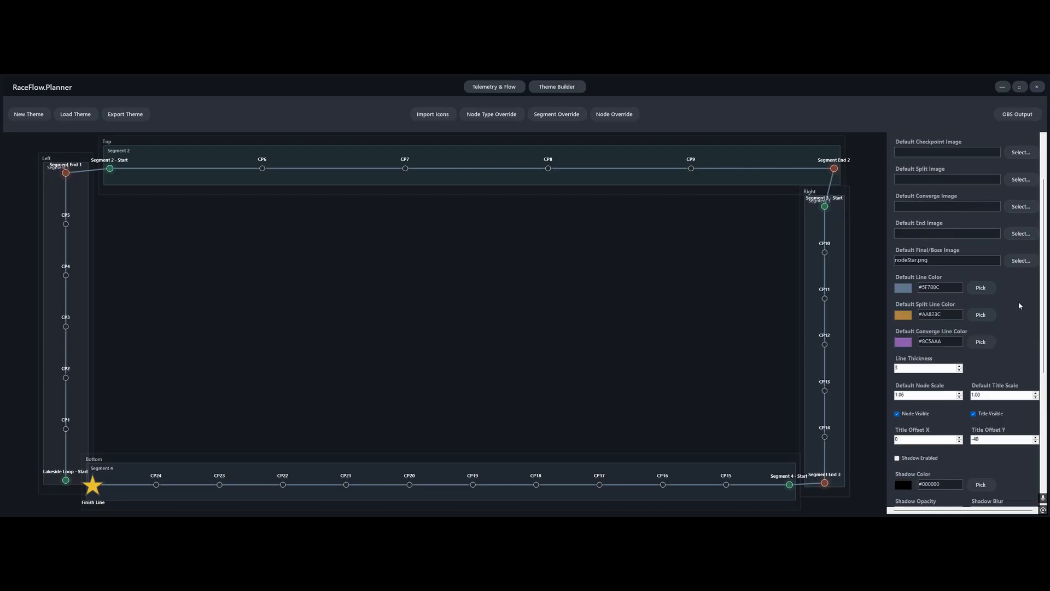
left_click(936, 157)
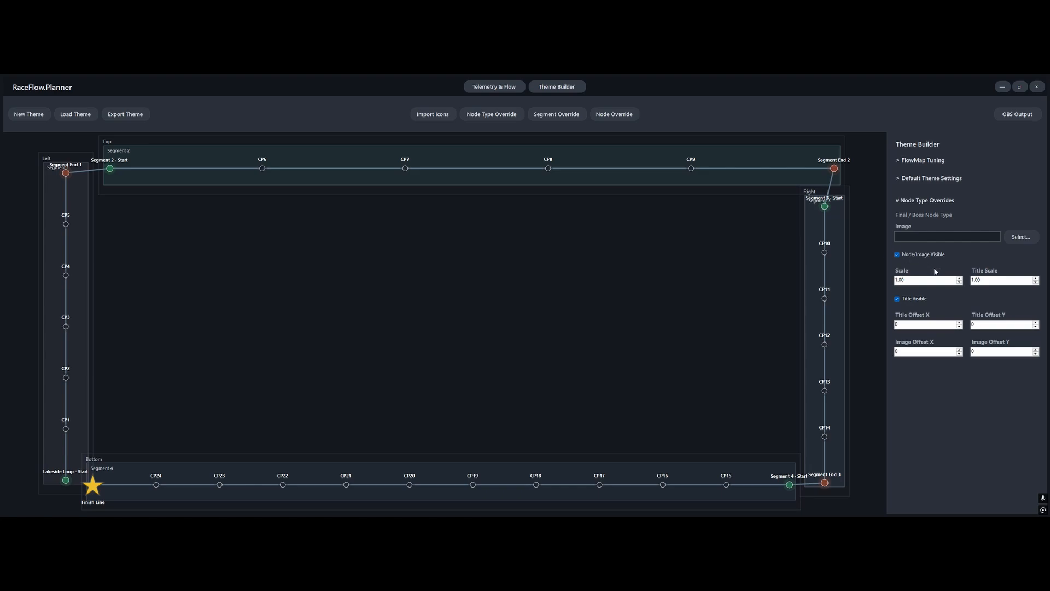
Try hiding and reshowing the node image and the title in the Final / Boss override
left_click(908, 257)
left_click(909, 259)
left_click(906, 300)
left_click(907, 300)
Set the title offset Y of the Final / Boss node type override to -10
left_click(1035, 327)
left_click(1036, 327)
left_click(1035, 327)
left_click(1036, 327)
Set the title scale of the Final / Boss node type override to 1.25
left_click(1036, 278)
left_click(1035, 279)
left_click(1036, 282)
left_click(1036, 282)
left_click(1036, 278)
left_click(1036, 278)
left_click(1036, 278)
left_click_drag(994, 282, 946, 283)
type("1.25")
Add a node type override for End Segment / End nodes and hide their titles
left_click(485, 114)
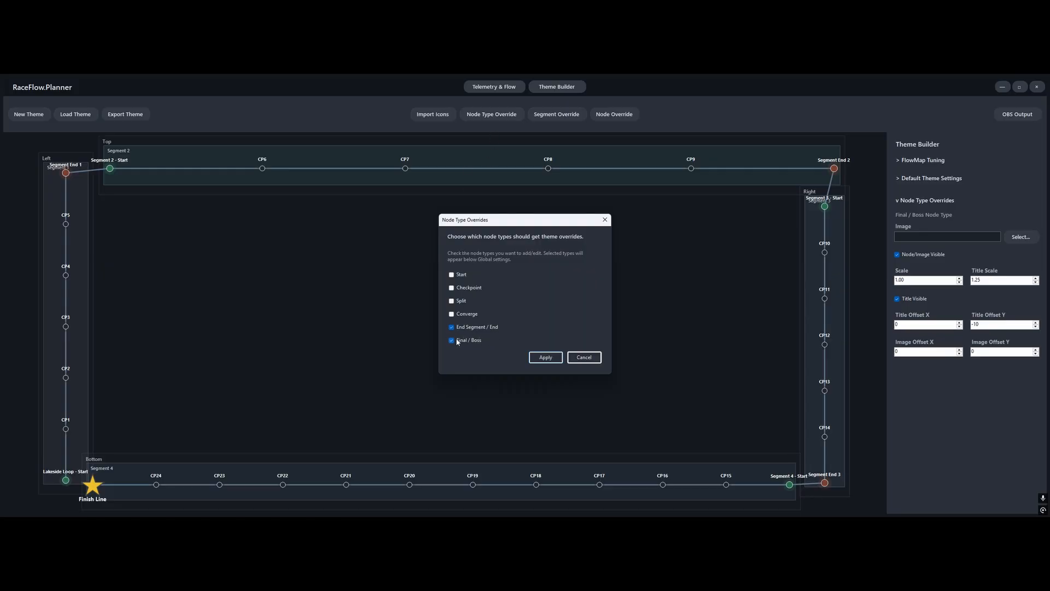
left_click(545, 357)
left_click(568, 327)
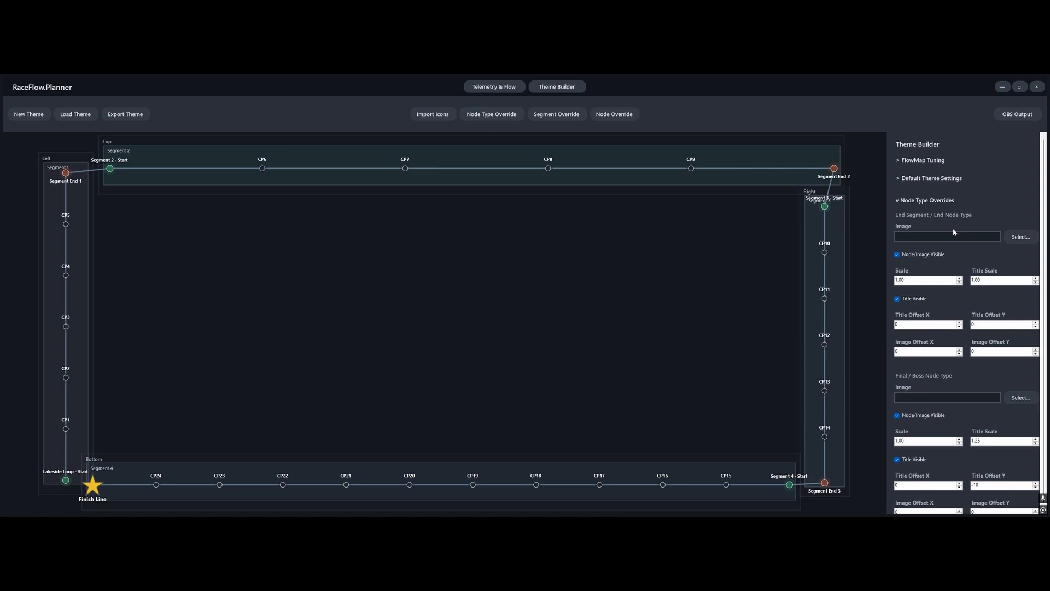
left_click(911, 300)
Add a node type override for Checkpoint nodes and hide their titles
left_click(502, 115)
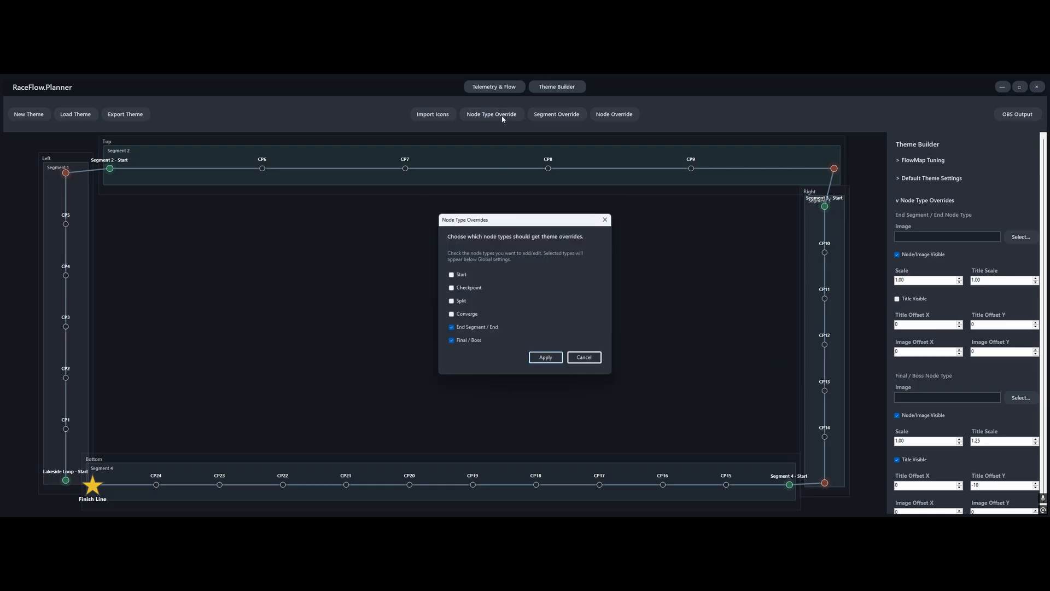
left_click(547, 357)
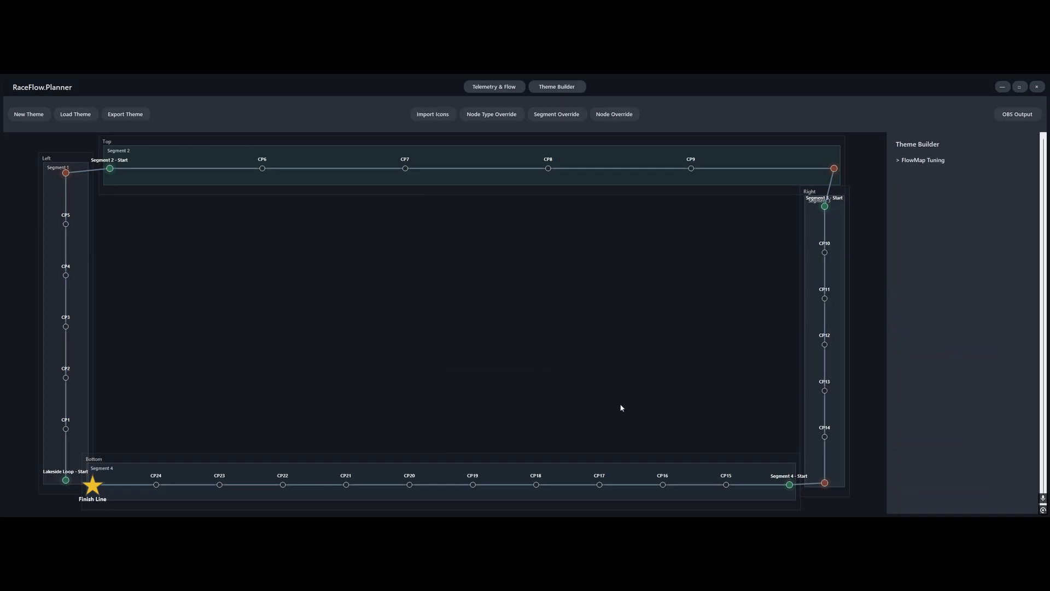
left_click(573, 330)
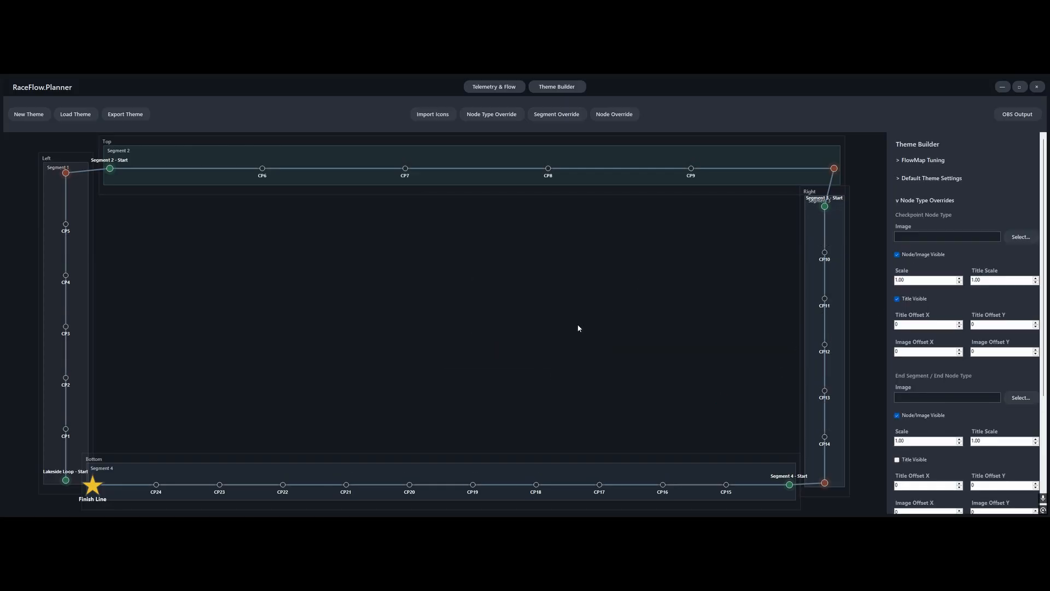
left_click(911, 302)
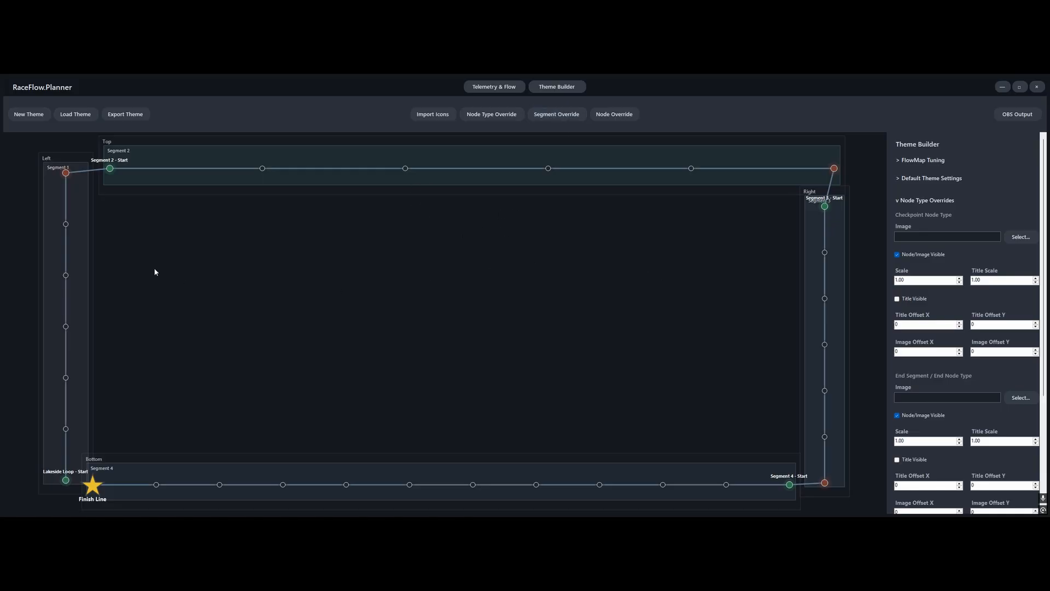
Add a node override for the Segment 2 start node and hide its title
left_click(113, 171)
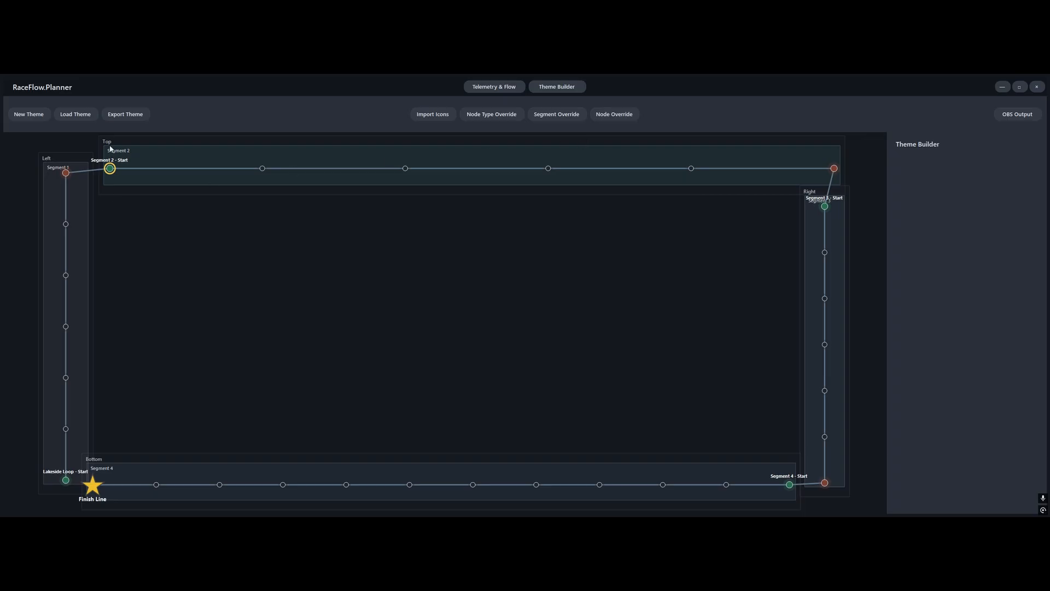
left_click(613, 116)
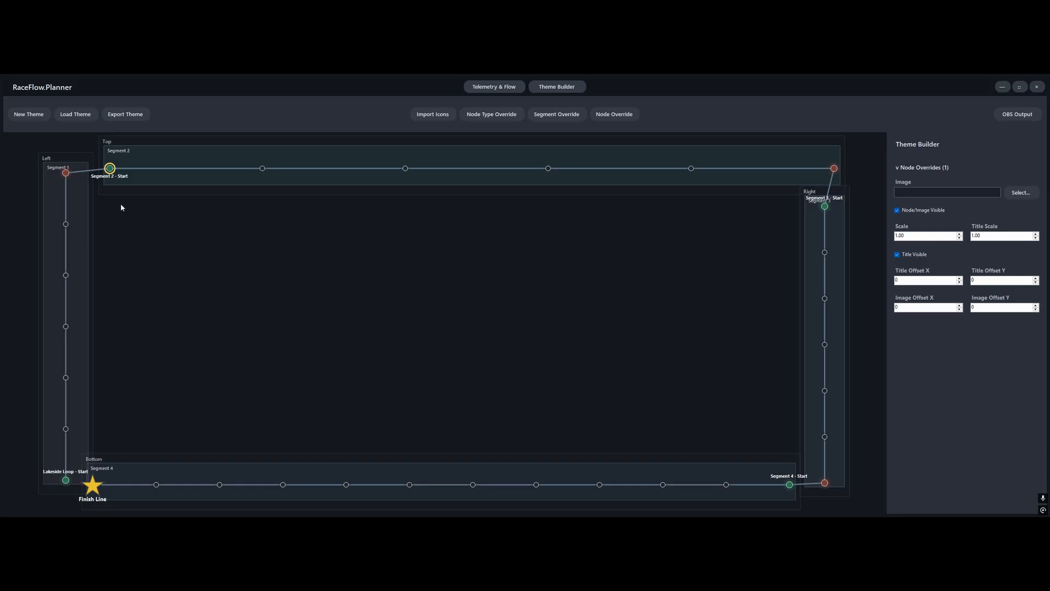
left_click(909, 257)
left_click(660, 294)
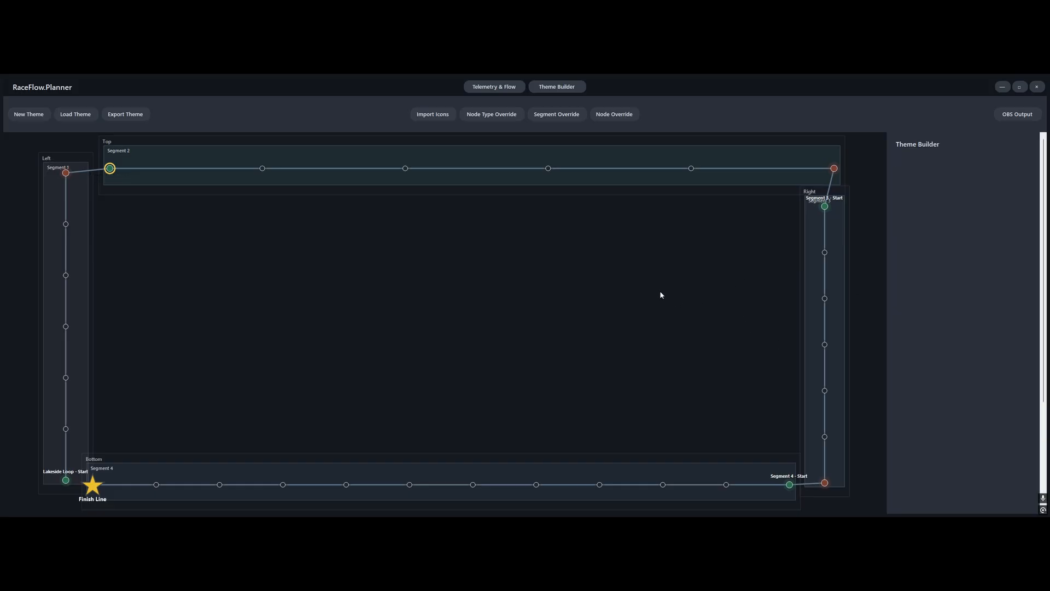
Add a shared node override for the Segment 3 and Segment 4 start nodes and hide their titles
left_click(825, 208)
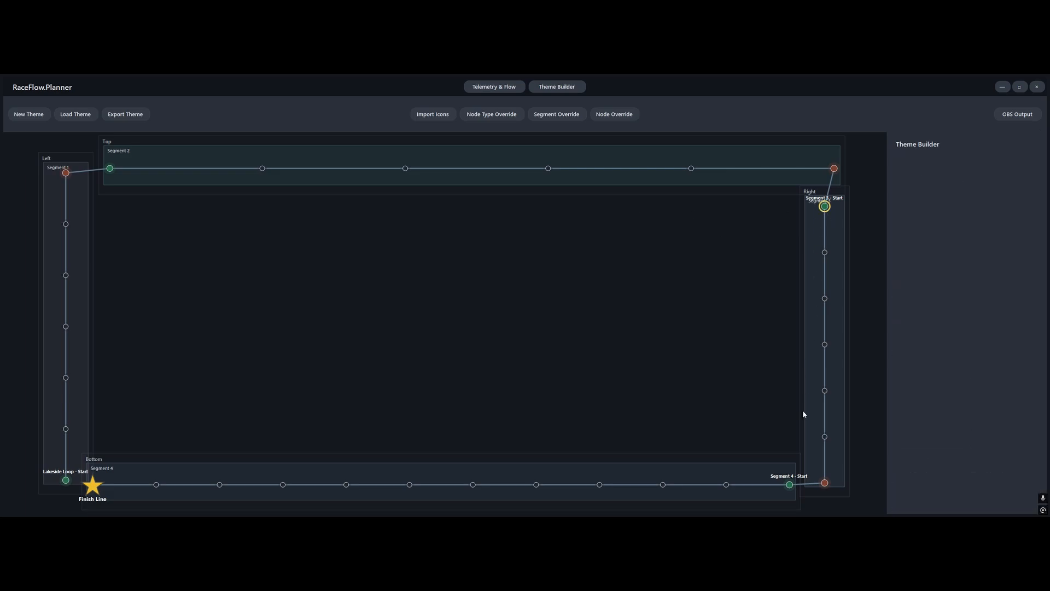
left_click(790, 485)
left_click(825, 207, "ctrl")
left_click(626, 113)
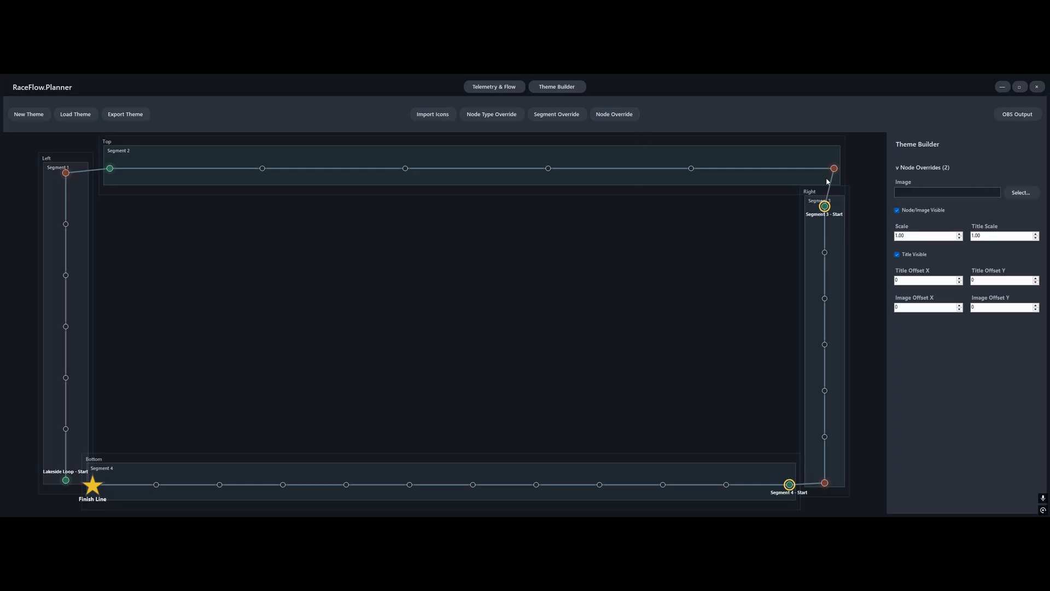
left_click(912, 256)
Add a node override for checkpoint CP8 in Segment 2, using cloudHappy.png as its image and keeping its title visible
left_click(548, 168)
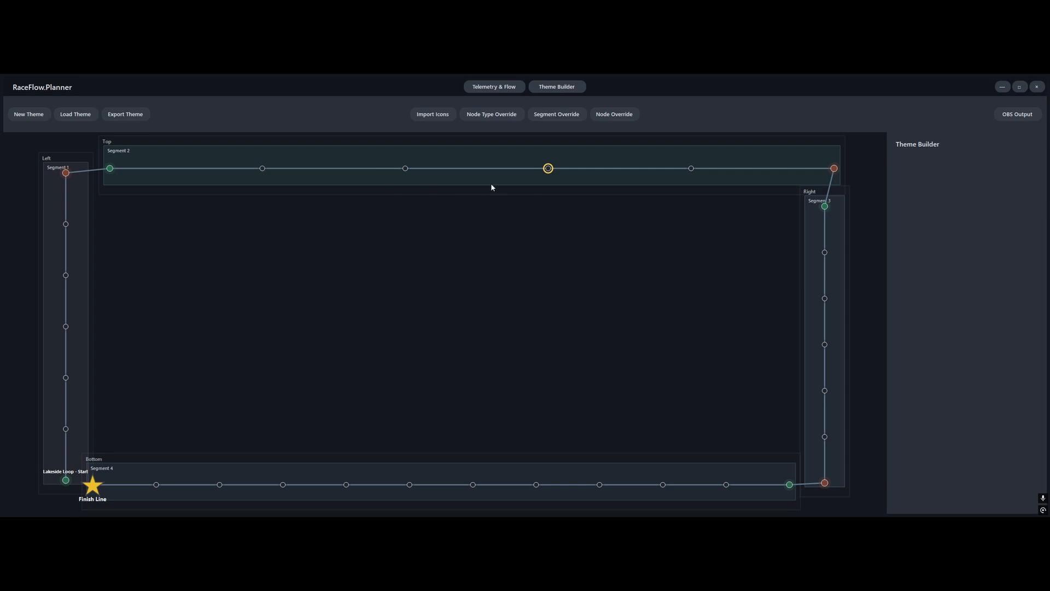
left_click(630, 114)
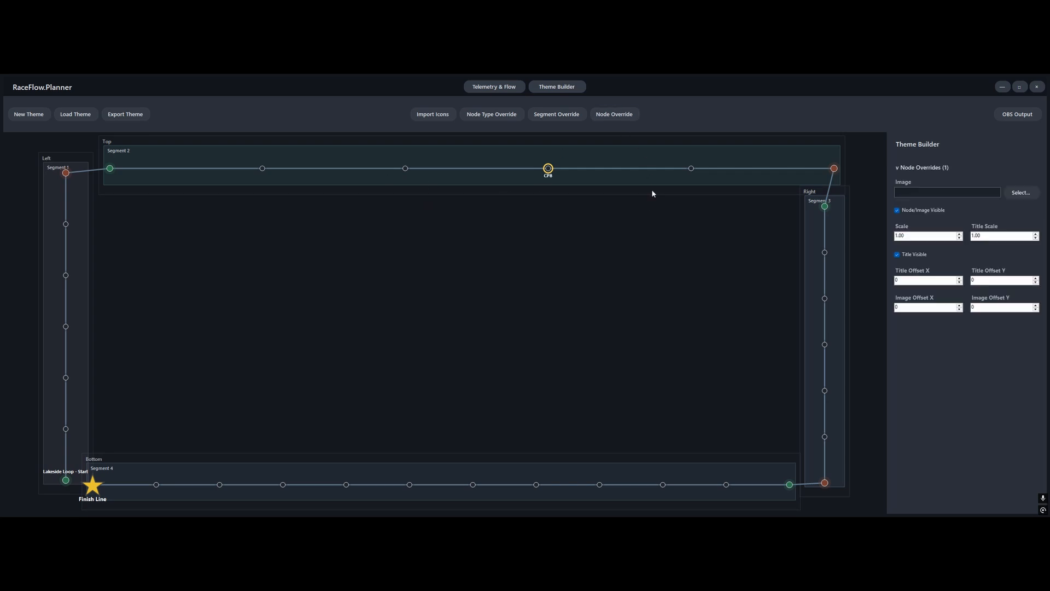
left_click(1021, 193)
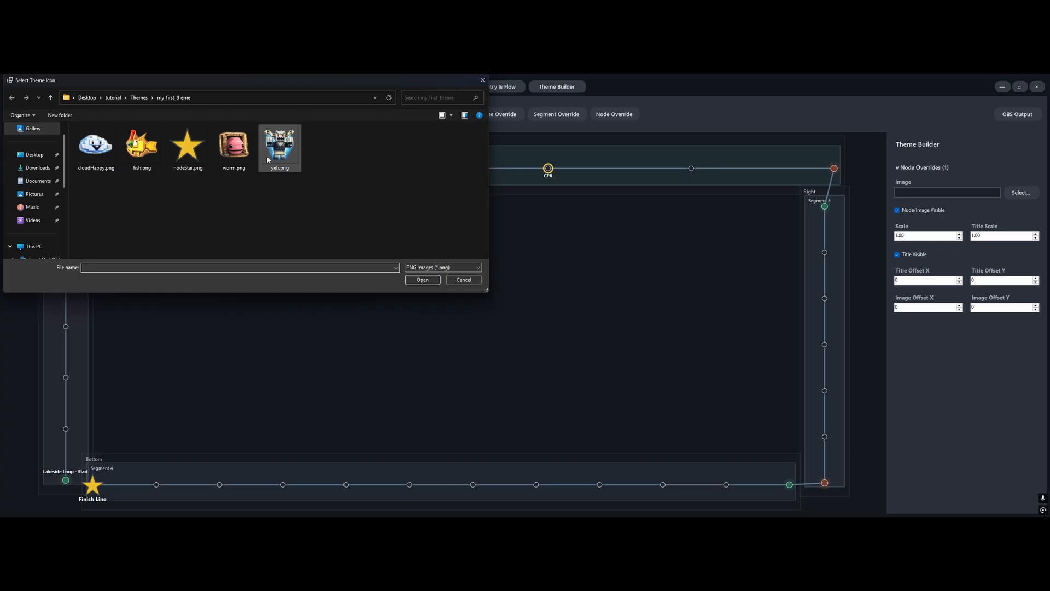
left_click(95, 147)
left_click(422, 280)
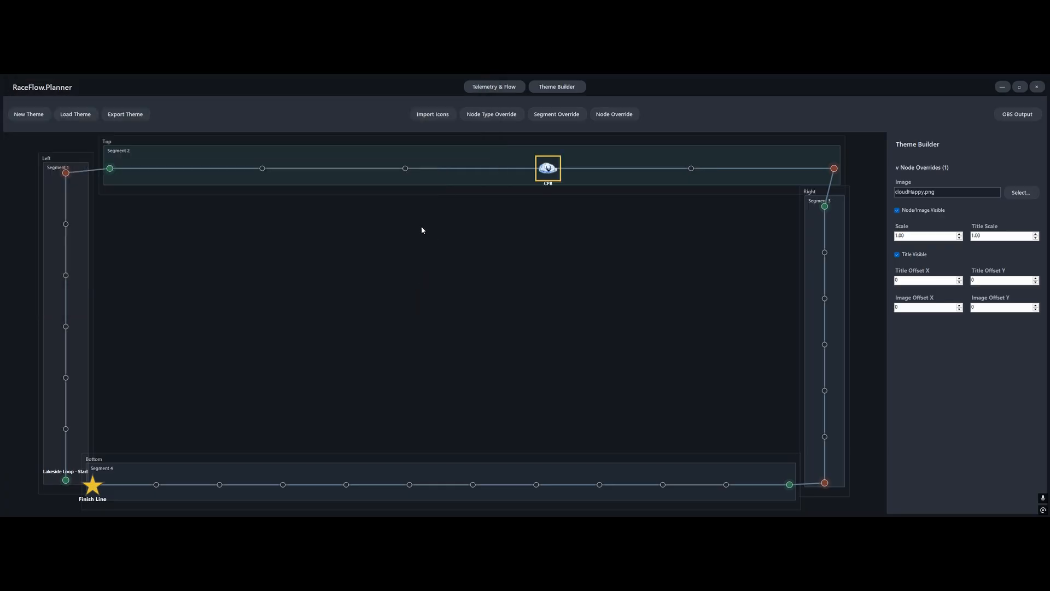
left_click(908, 257)
left_click(908, 260)
Give checkpoint CP8 the display name "Happy Cloud" in the flow graph
left_click(493, 87)
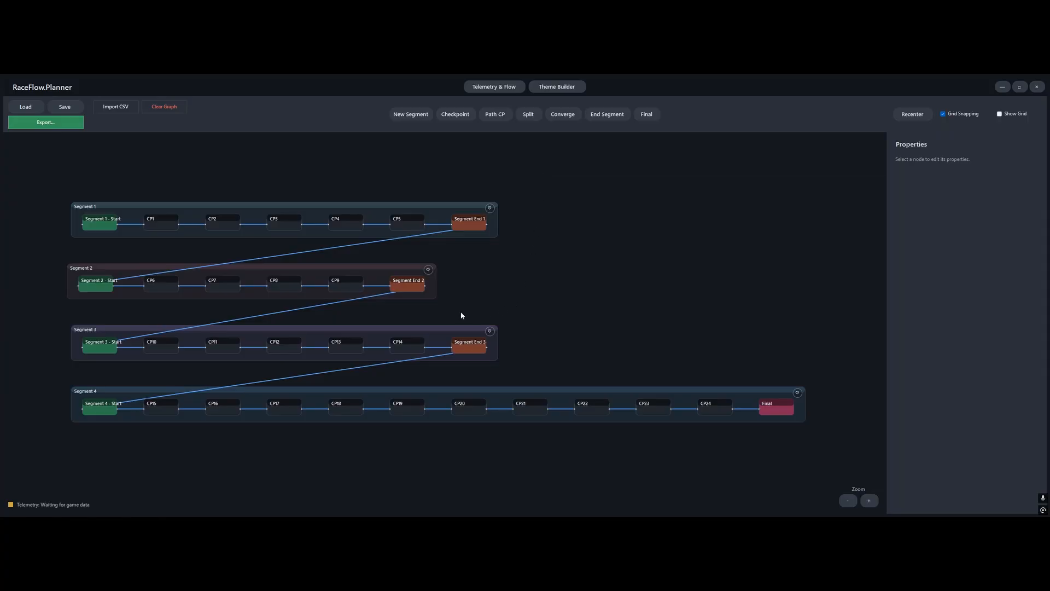
left_click(285, 281)
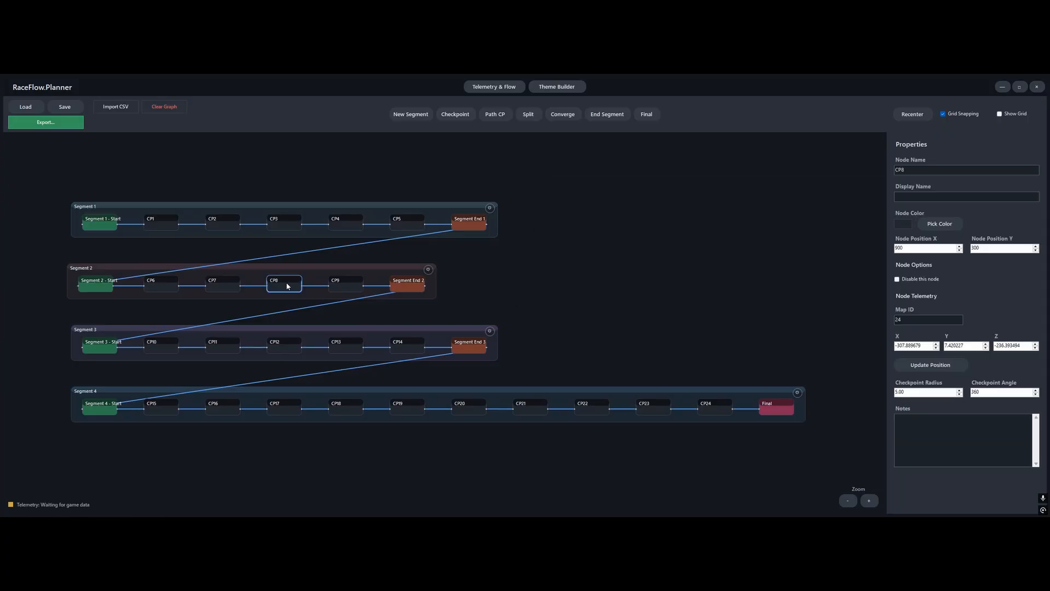
left_click(964, 197)
type("Happy Cloud")
left_click(793, 246)
Set the title offset Y of the Happy Cloud node override to -13 in the theme
left_click(554, 87)
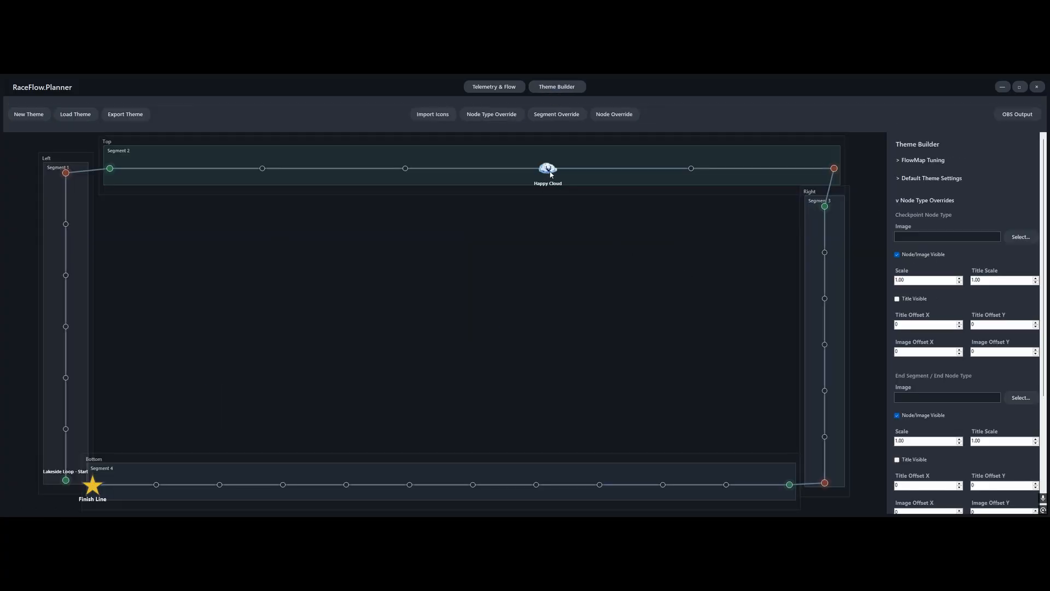
left_click(551, 173)
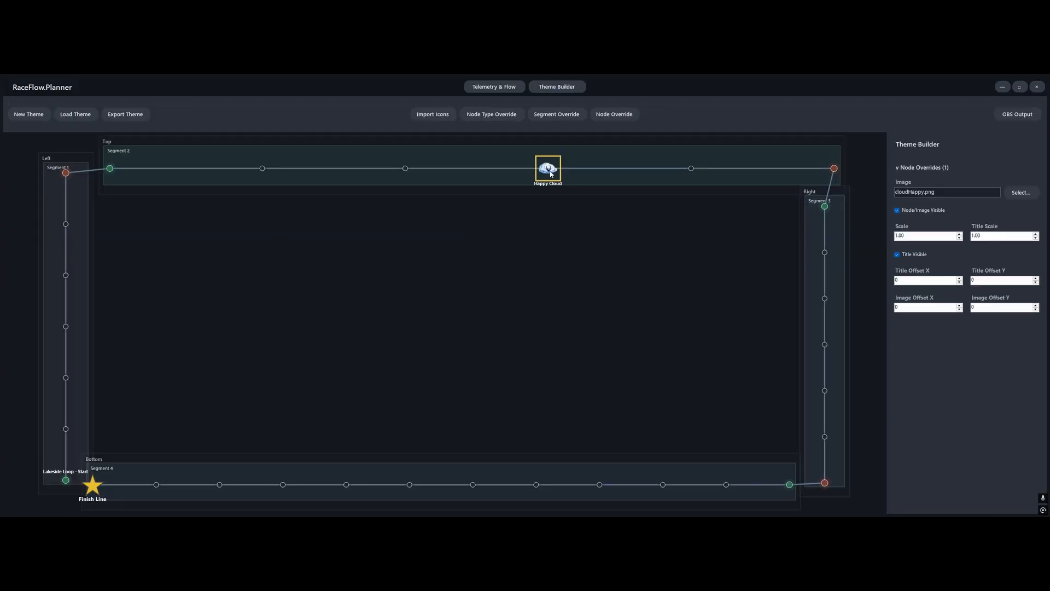
left_click(1036, 283)
left_click(1036, 283)
left_click(1036, 283)
left_click(1036, 284)
left_click(1036, 284)
left_click(1035, 283)
Open OBS Studio to check how the themed flow map looks in the scene, and return to RaceFlow Planner
key("super")
type("obs")
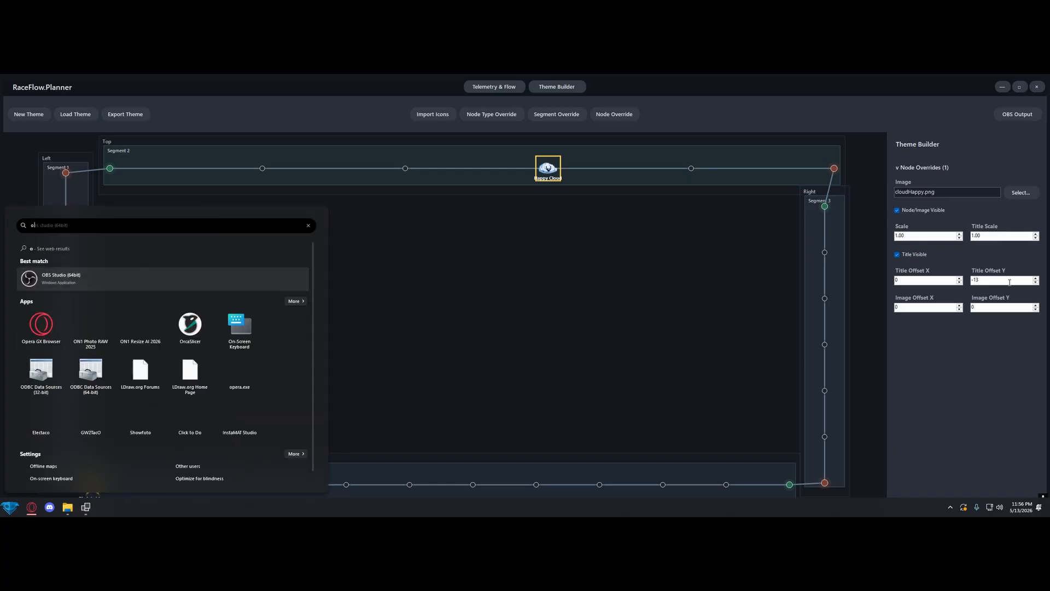
key("Return")
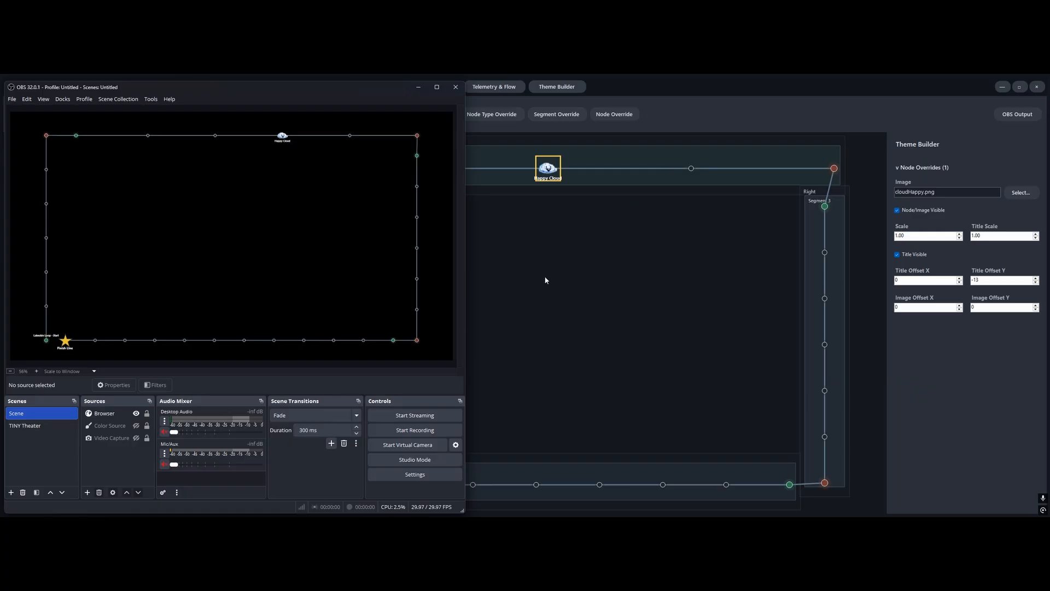
left_click(789, 119)
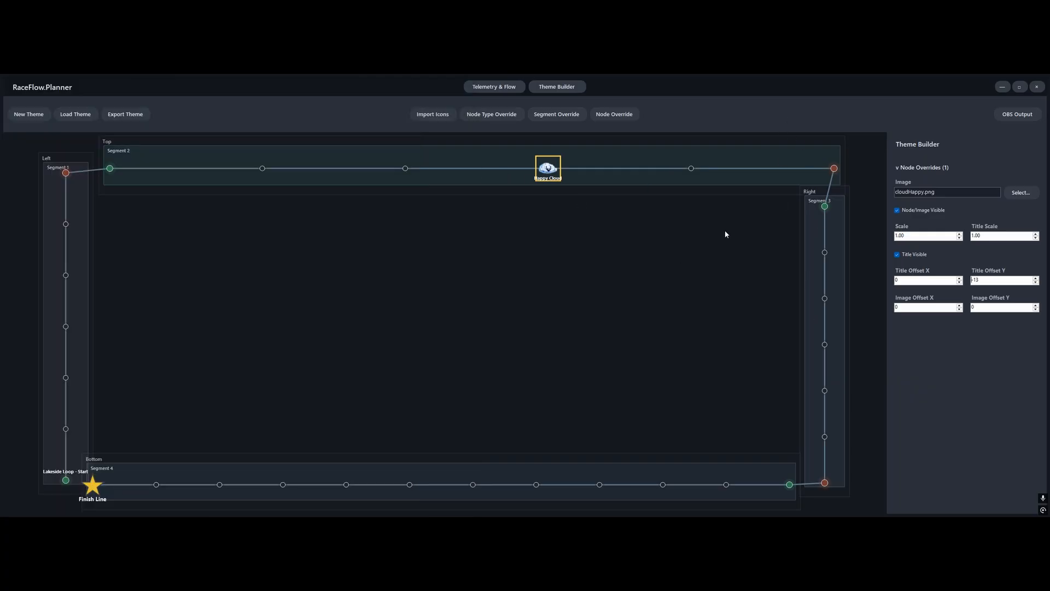
left_click(689, 265)
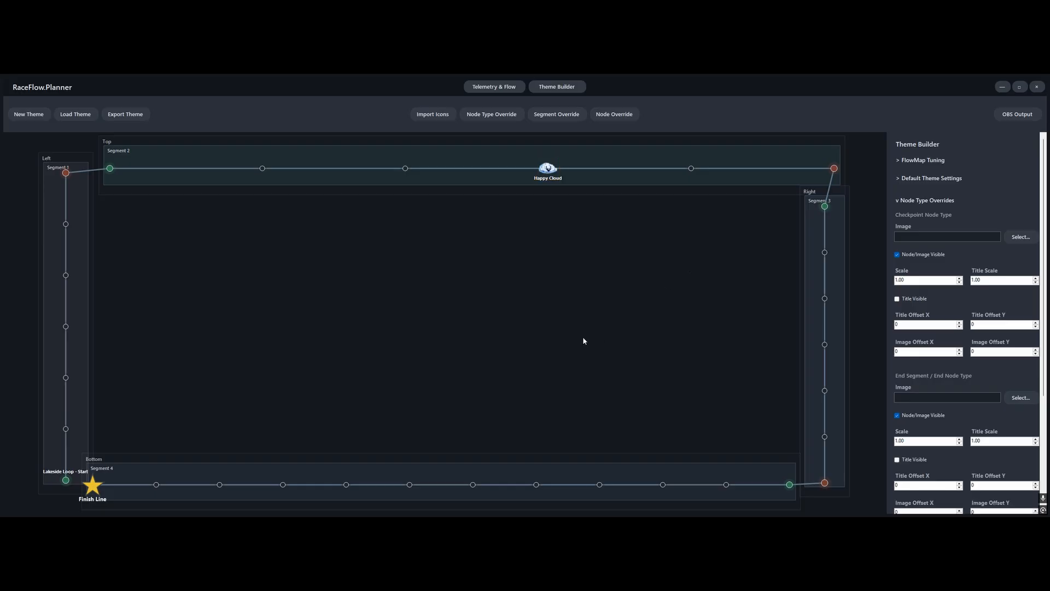
Add a segment override for Segment 4 and set its line color to red (#FF0000)
left_click(681, 473)
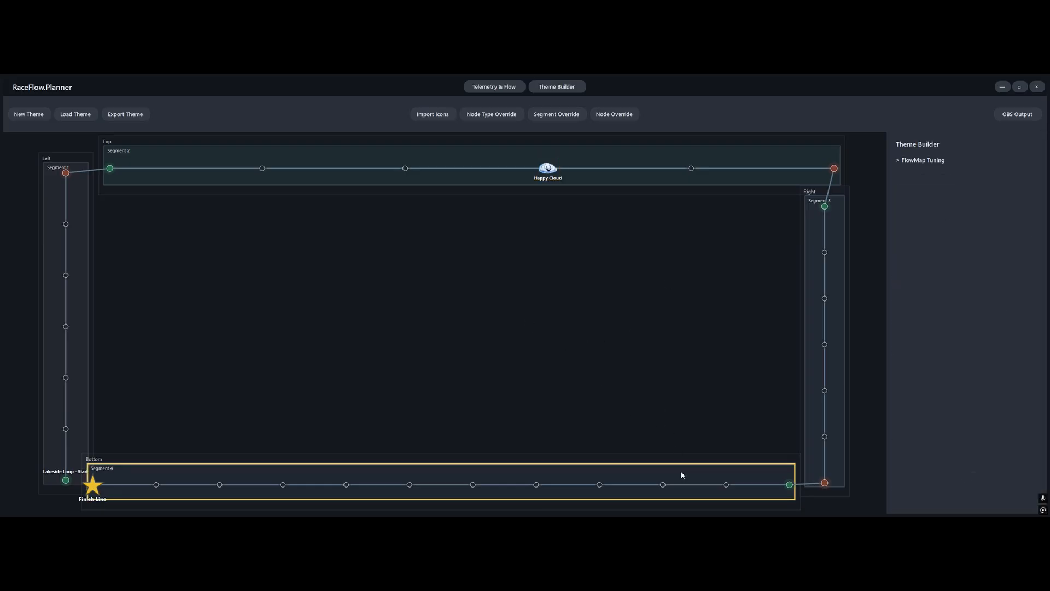
left_click(556, 114)
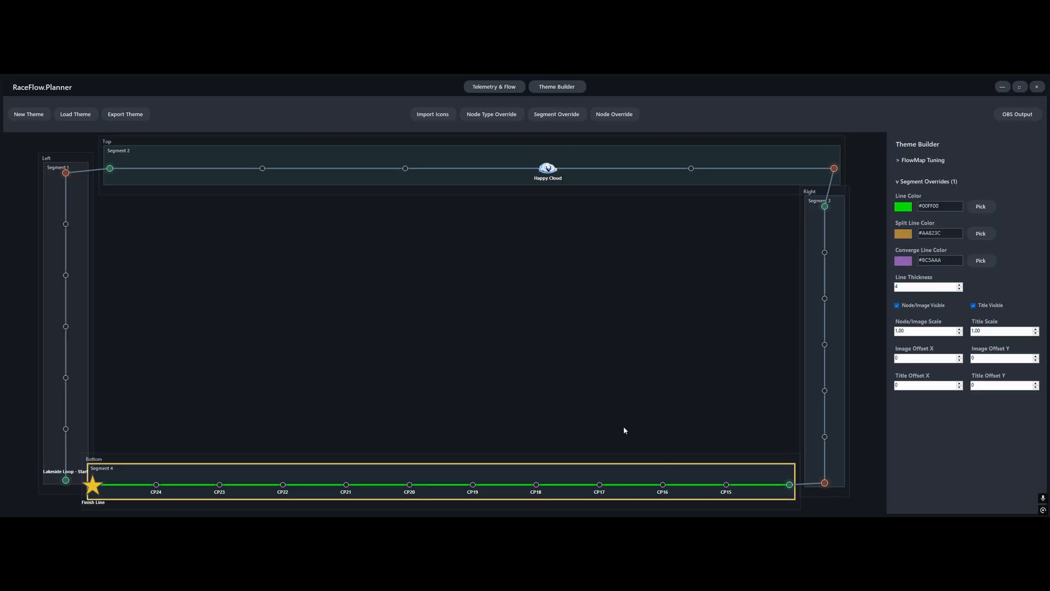
left_click(981, 206)
left_click_drag(539, 206, 528, 192)
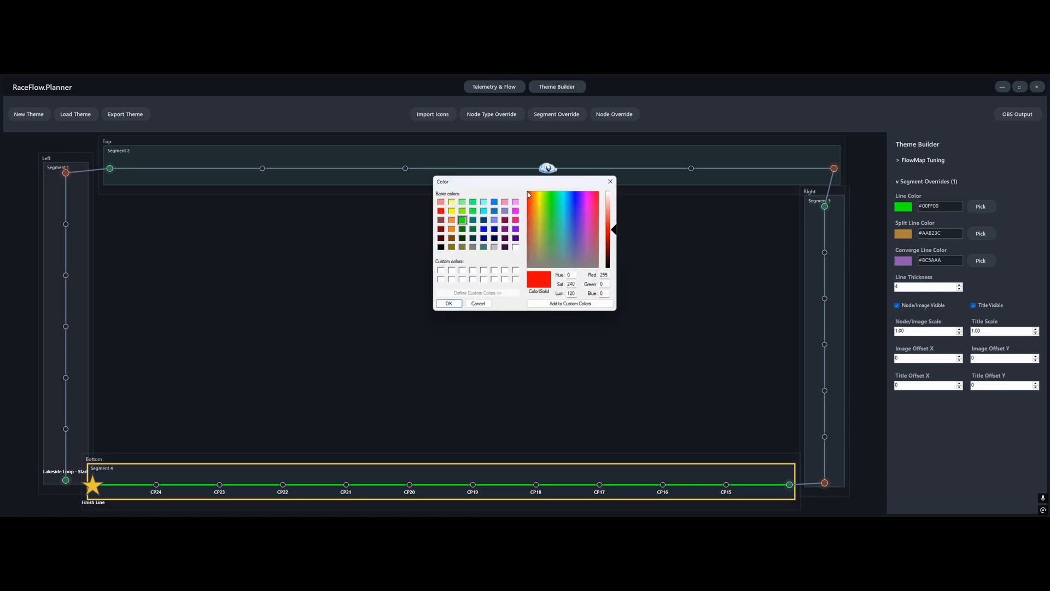
left_click(448, 304)
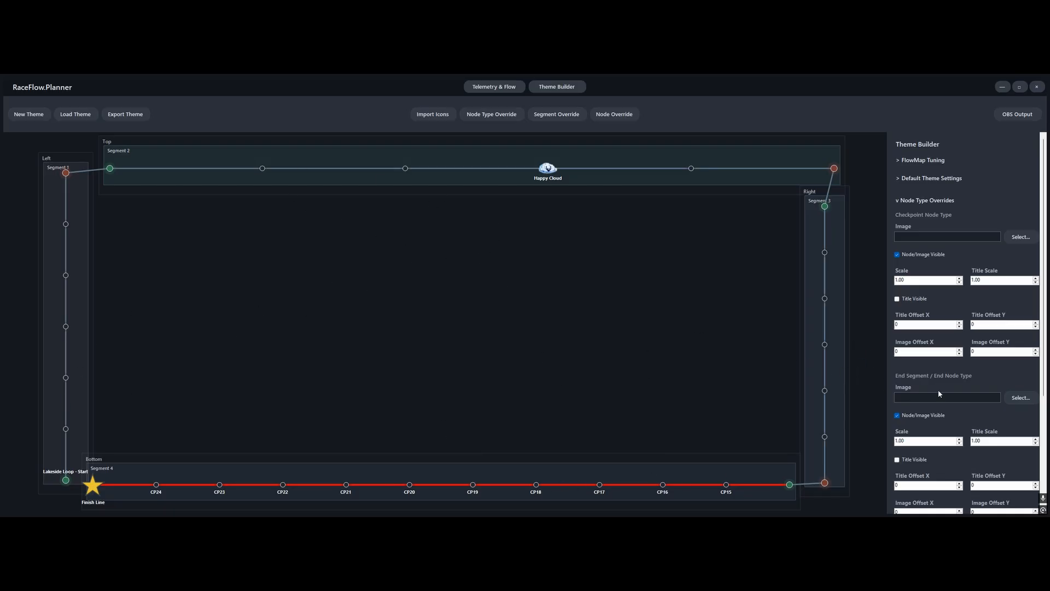
Enable the shadow in the default theme settings
scroll(939, 393, "down", 5)
scroll(927, 390, "up", 5)
left_click(924, 178)
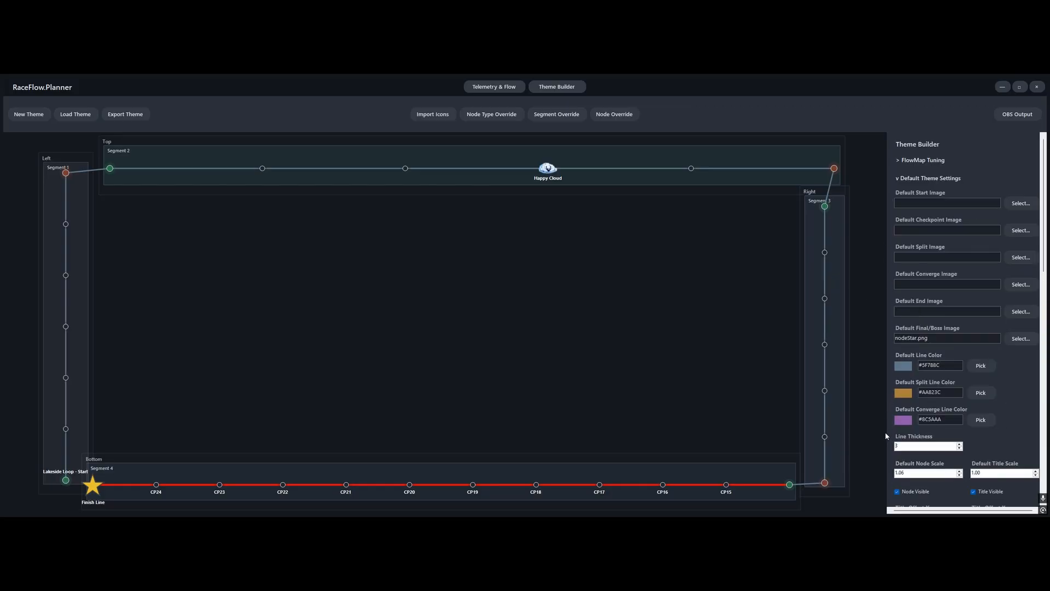
scroll(1008, 445, "down", 4)
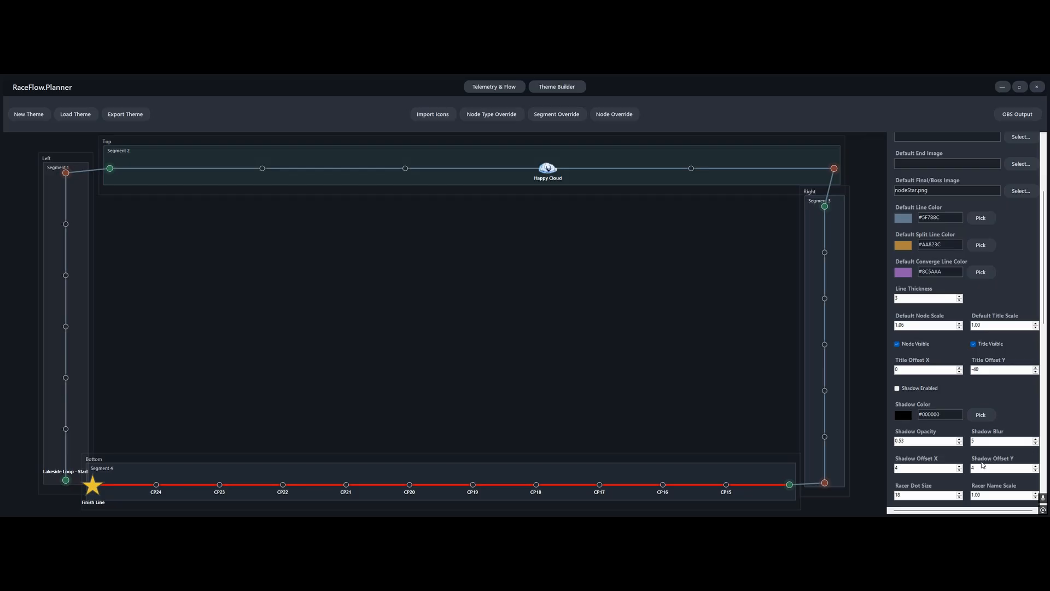
left_click(917, 389)
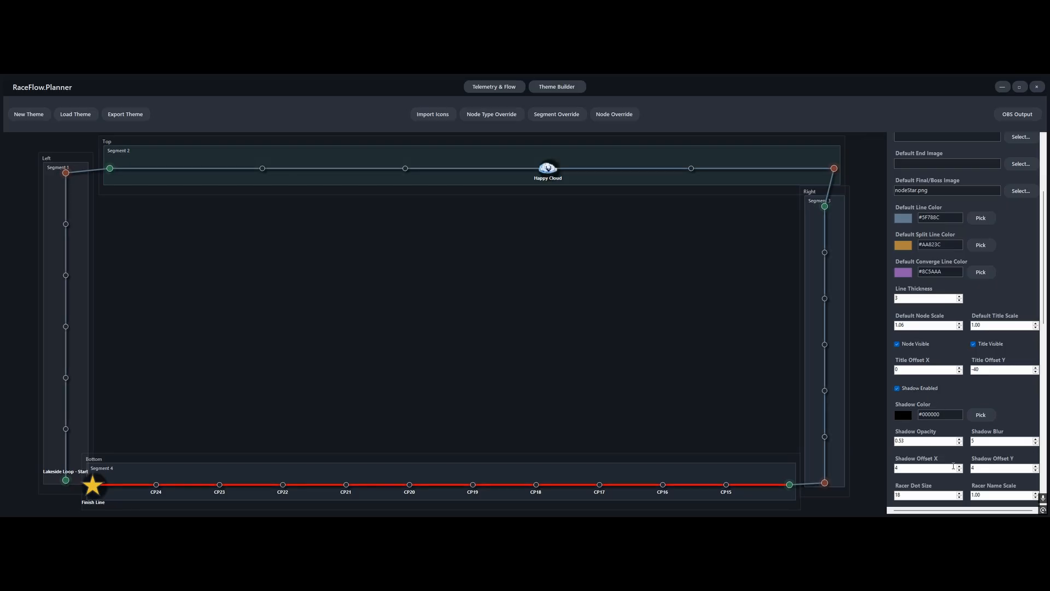
Set the default shadow opacity to 0.80, increase the shadow blur and lower the shadow offset Y
left_click_drag(955, 441, 862, 445)
type("0.80")
left_click(1035, 438)
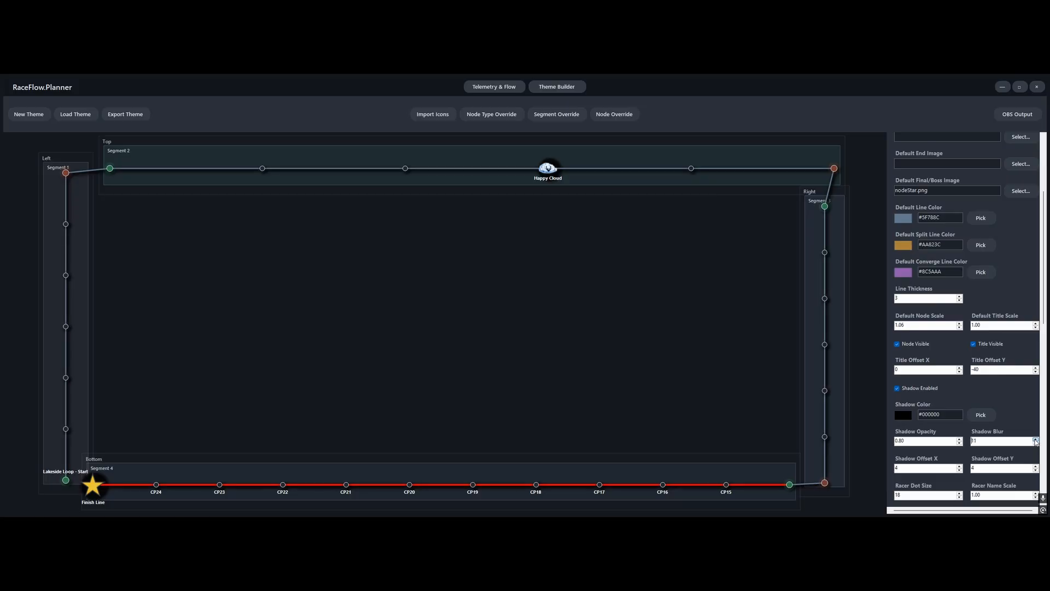
left_click(1036, 439)
left_click(1036, 470)
Add a segment override for Segment 1 and set its line color to blue (#11A6EE)
left_click(79, 280)
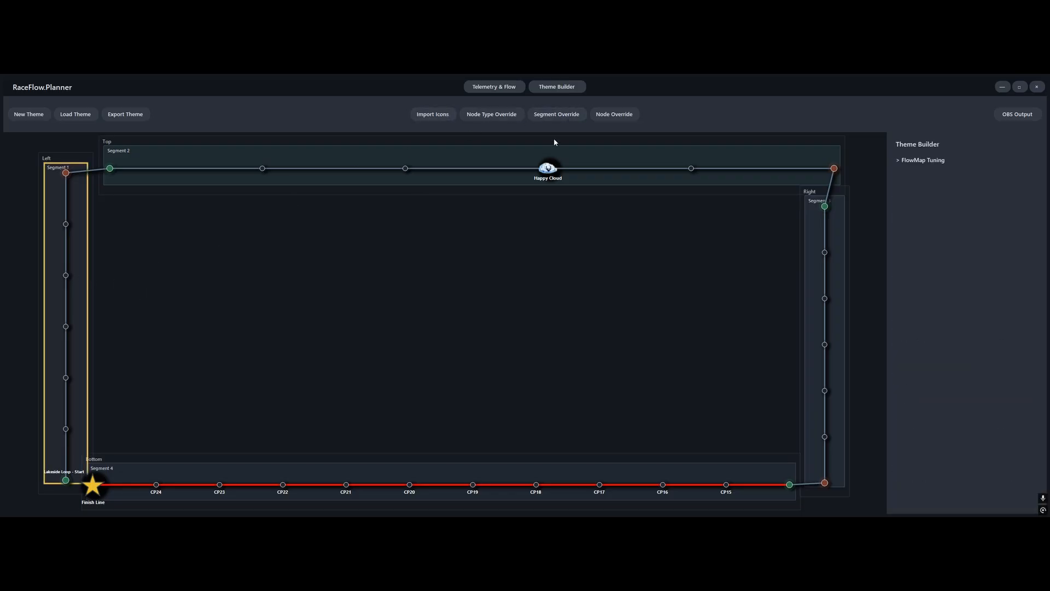
left_click(555, 113)
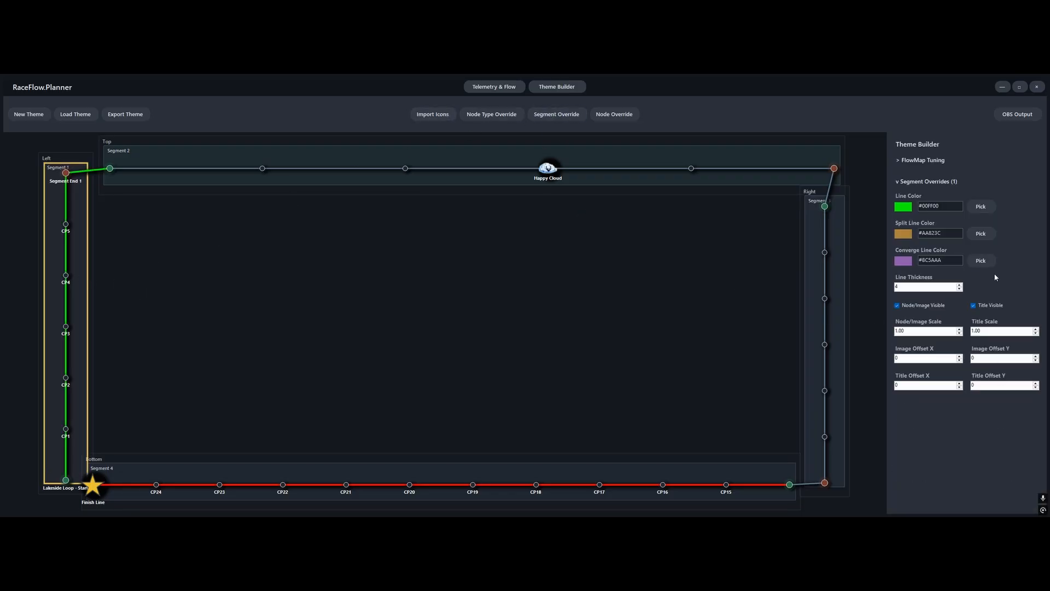
left_click(980, 206)
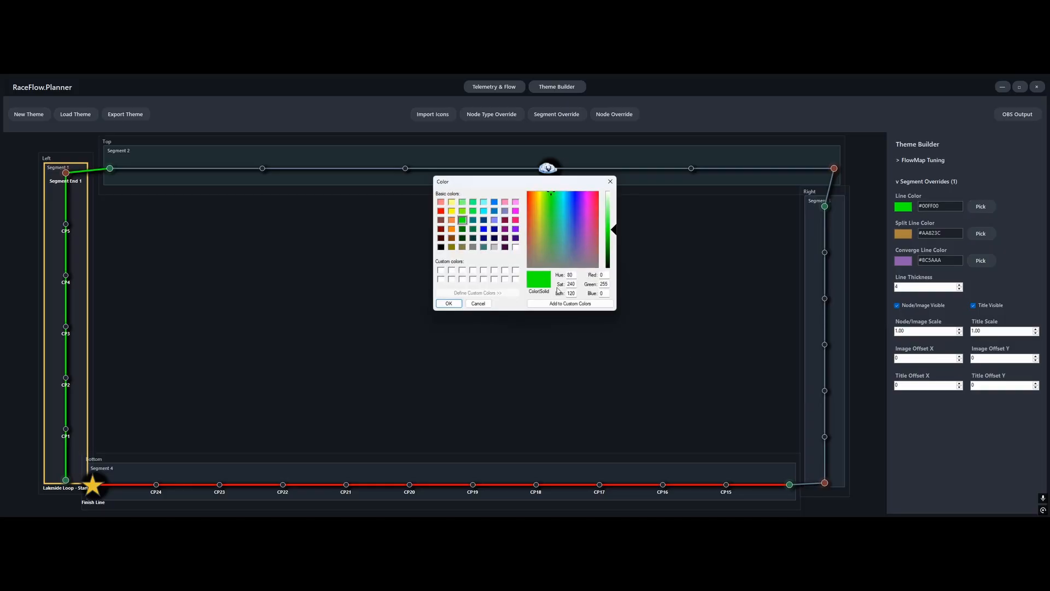
left_click(568, 203)
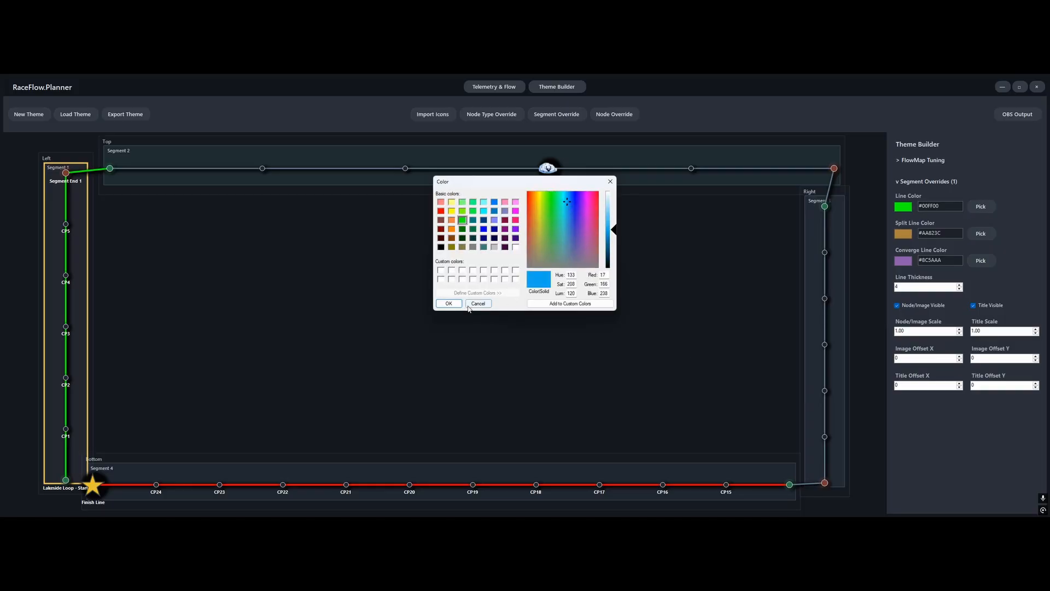
left_click(450, 303)
left_click(296, 368)
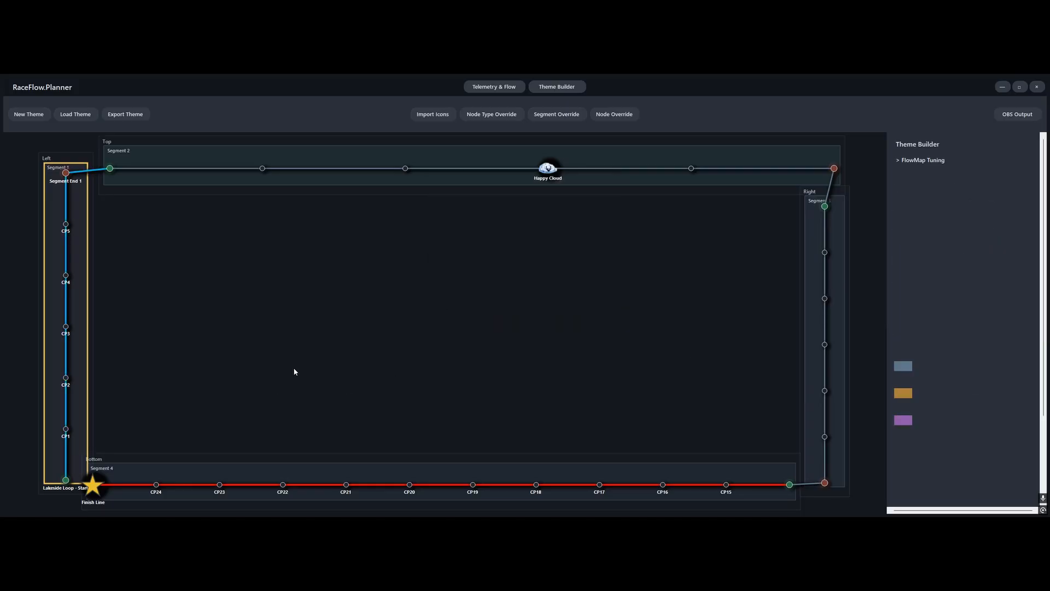
Hide the titles in the Segment 1 override while keeping its nodes visible
left_click(82, 236)
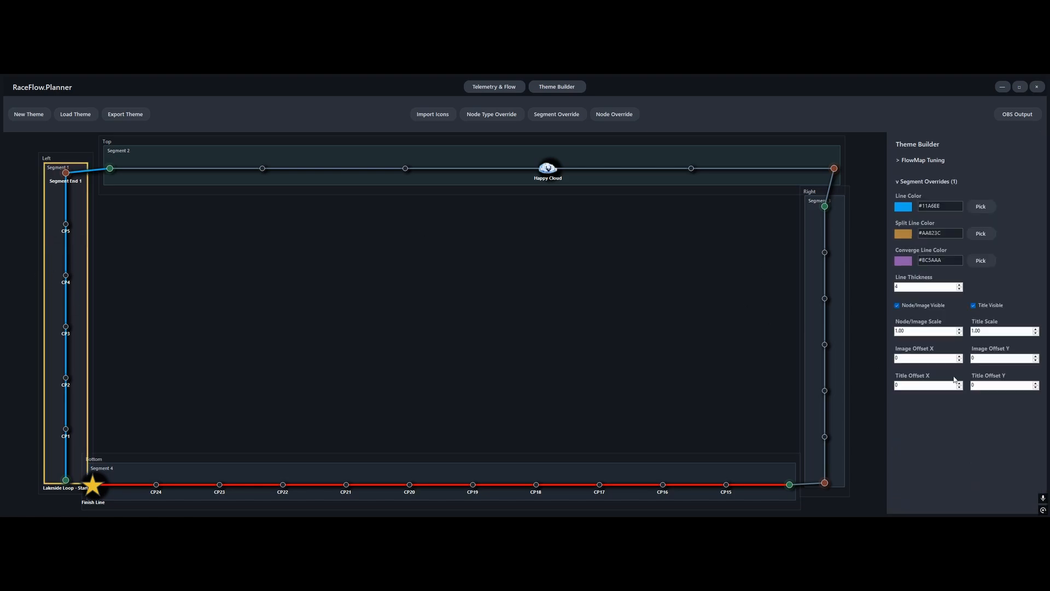
left_click(926, 306)
left_click(926, 307)
left_click(982, 307)
left_click(236, 350)
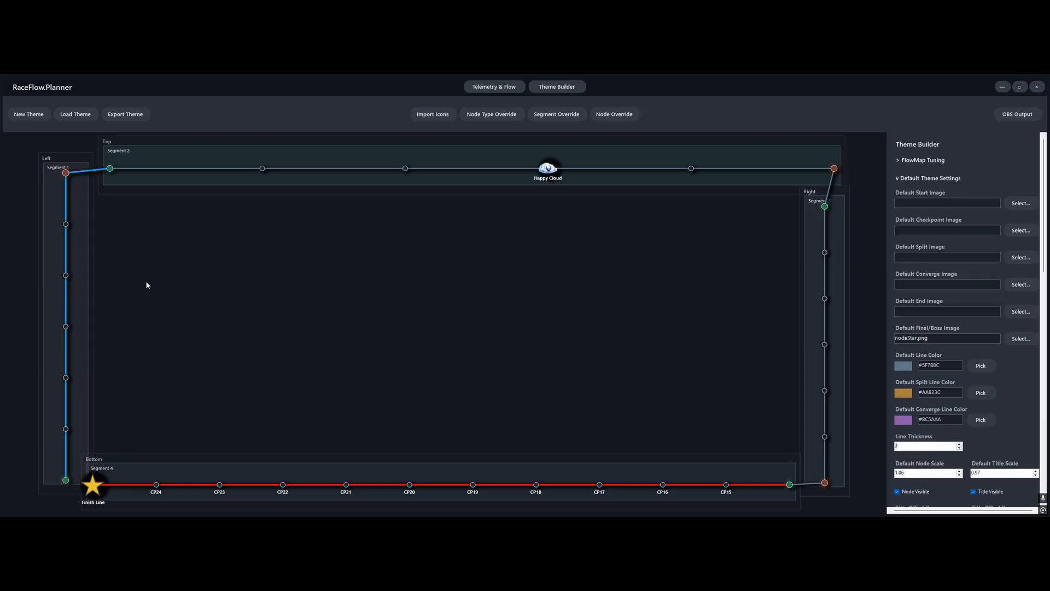
Add a node override for the Lakeside Loop start node and reduce its scale
left_click(66, 481)
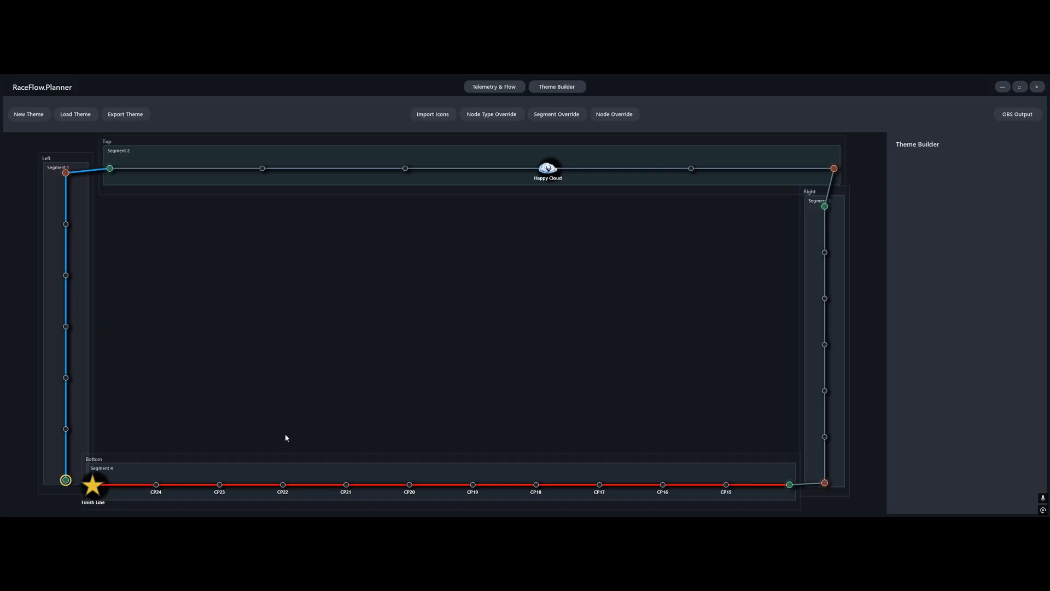
left_click(617, 116)
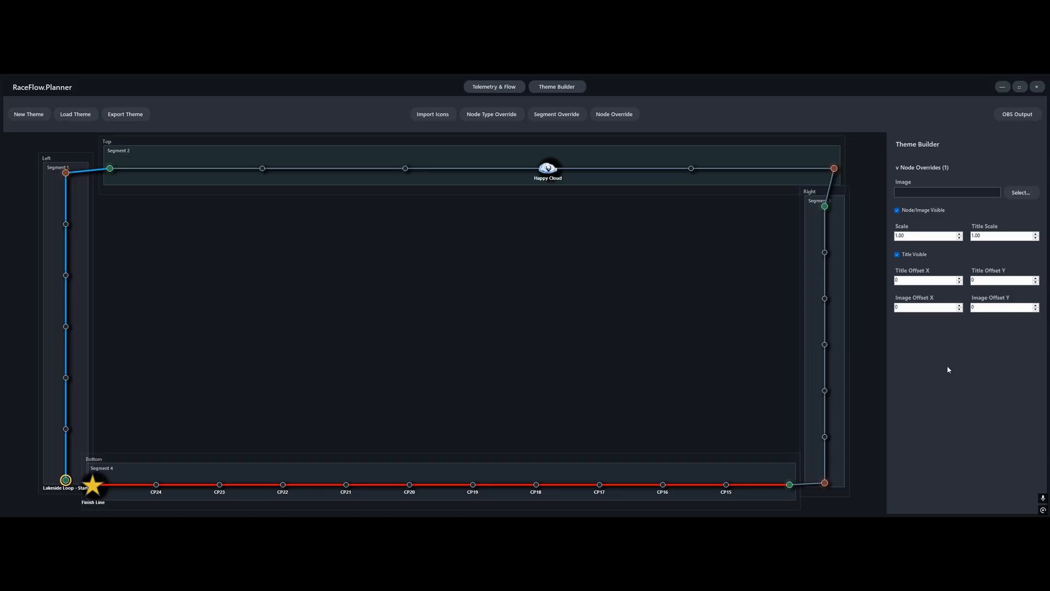
left_click(959, 239)
left_click(959, 238)
left_click(960, 239)
Open the flow map tuning for Segment 4 and increase its offset X to 26
left_click(132, 474)
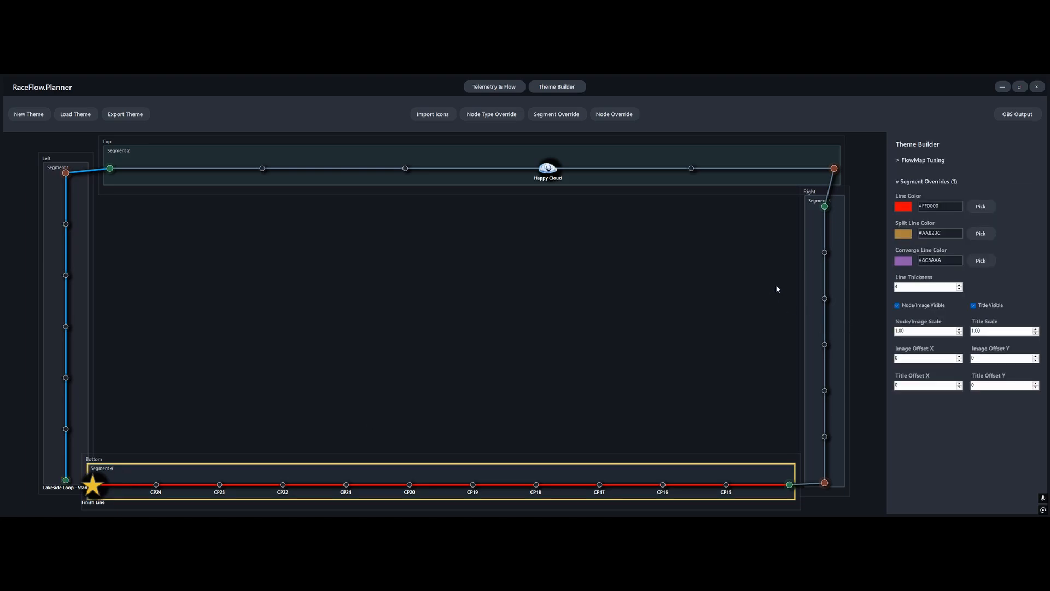
left_click(901, 160)
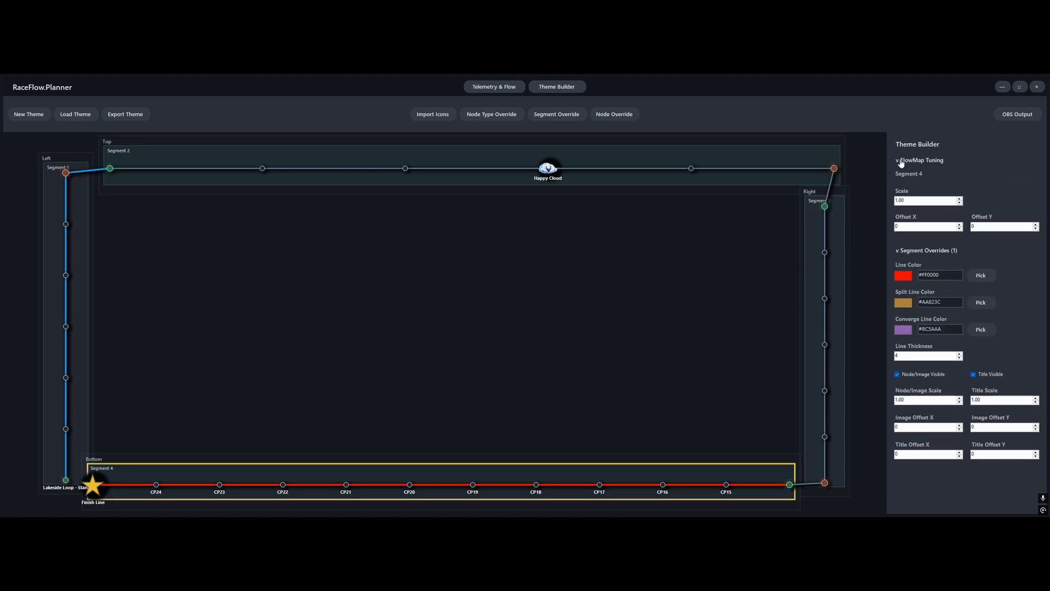
left_click(960, 225)
left_click(960, 225)
left_click(960, 224)
left_click(960, 225)
left_click(960, 225)
left_click(959, 224)
left_click(960, 224)
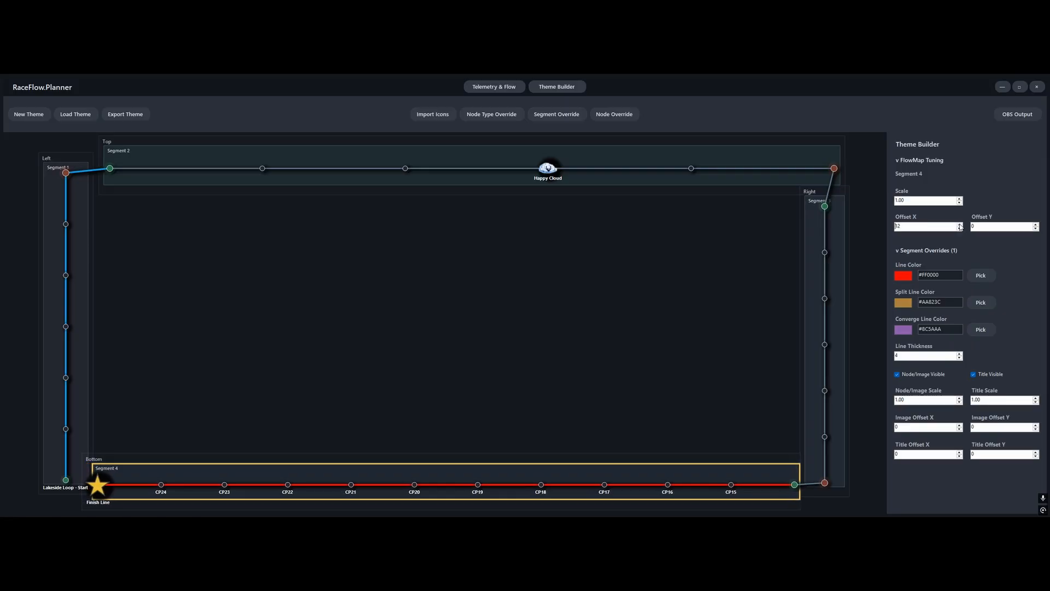
left_click(959, 225)
left_click(959, 224)
left_click(960, 224)
left_click(960, 224)
left_click(959, 224)
left_click(959, 224)
left_click(959, 225)
left_click(960, 224)
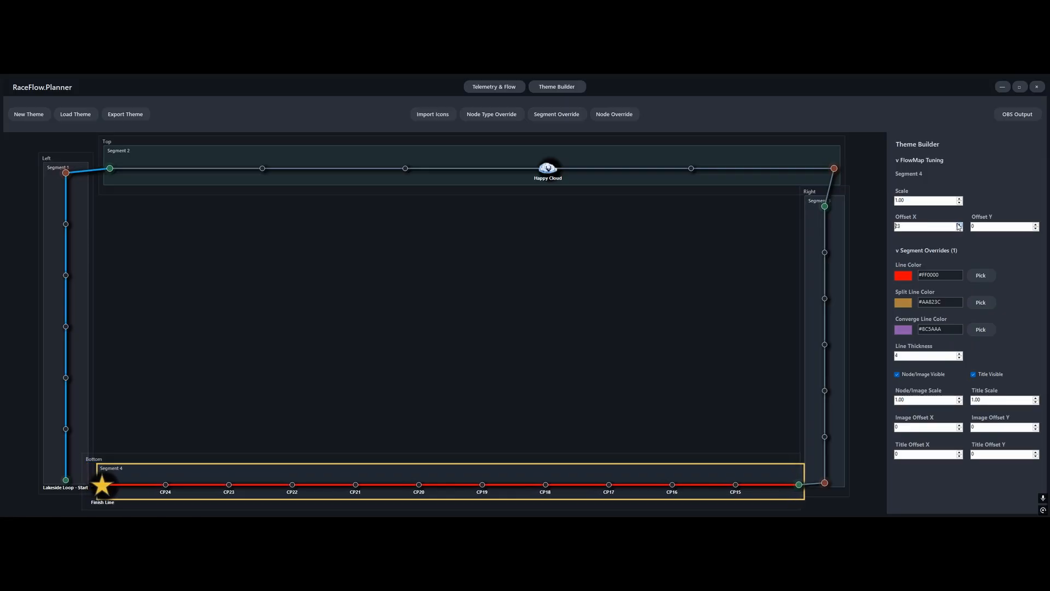
left_click(960, 224)
left_click(960, 224)
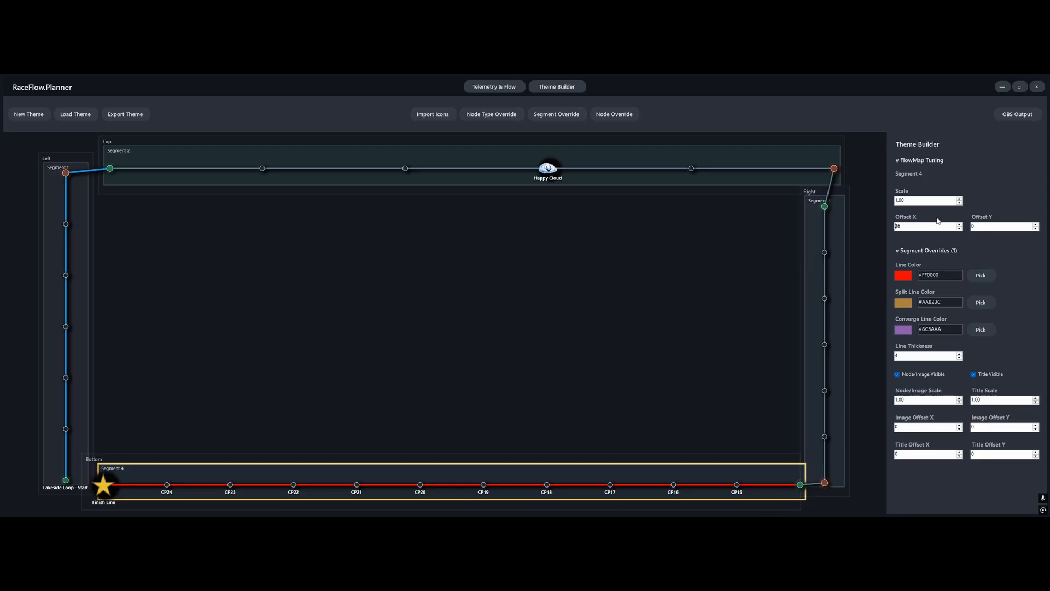
Reduce Segment 4's tuning scale to 0.97 and its offset X to 13, and deselect the segment
left_click(959, 202)
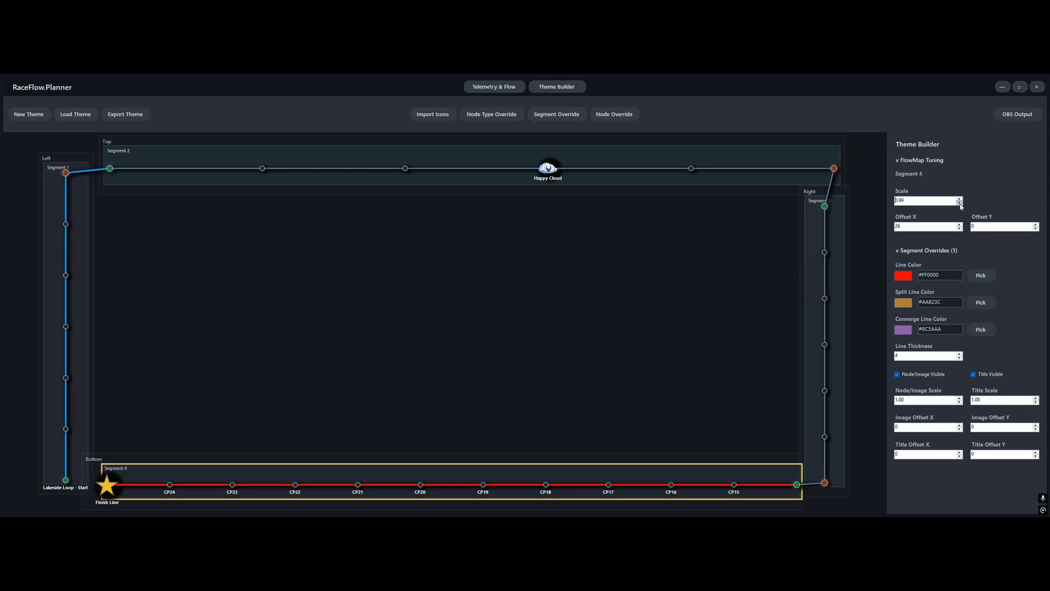
left_click(960, 203)
left_click(959, 203)
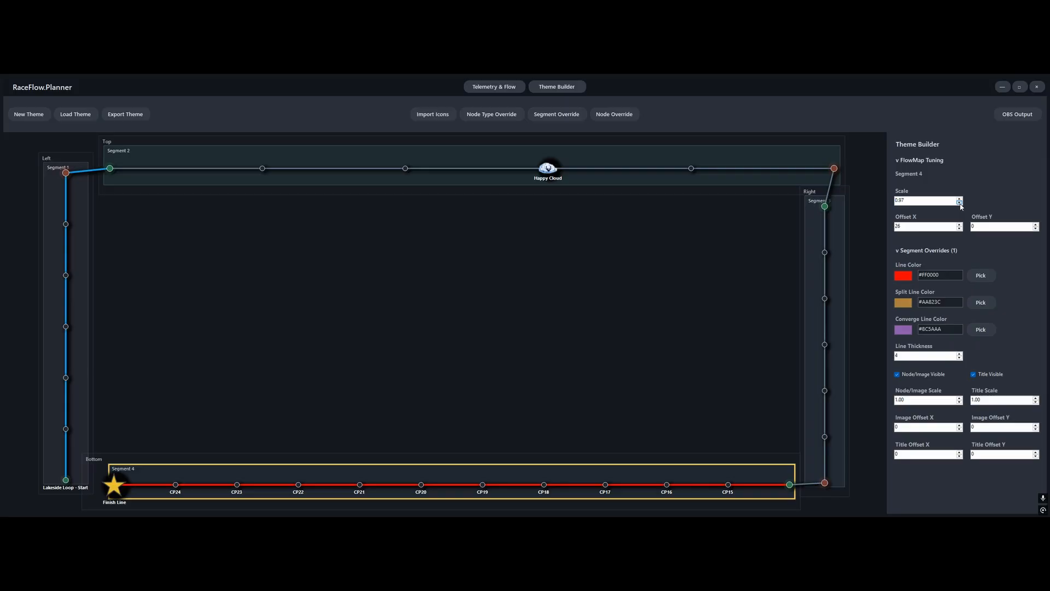
left_click(959, 228)
left_click(959, 228)
left_click(959, 228)
left_click(960, 228)
left_click(959, 228)
left_click(959, 228)
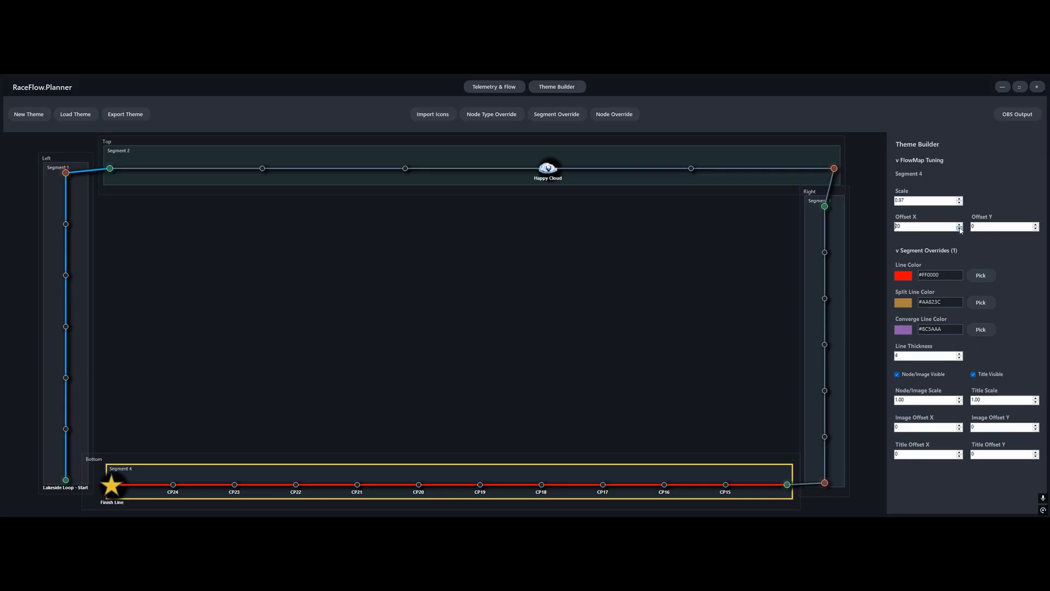
left_click(960, 228)
left_click(959, 228)
left_click(960, 228)
left_click(960, 228)
left_click(960, 228)
left_click(959, 228)
left_click(960, 228)
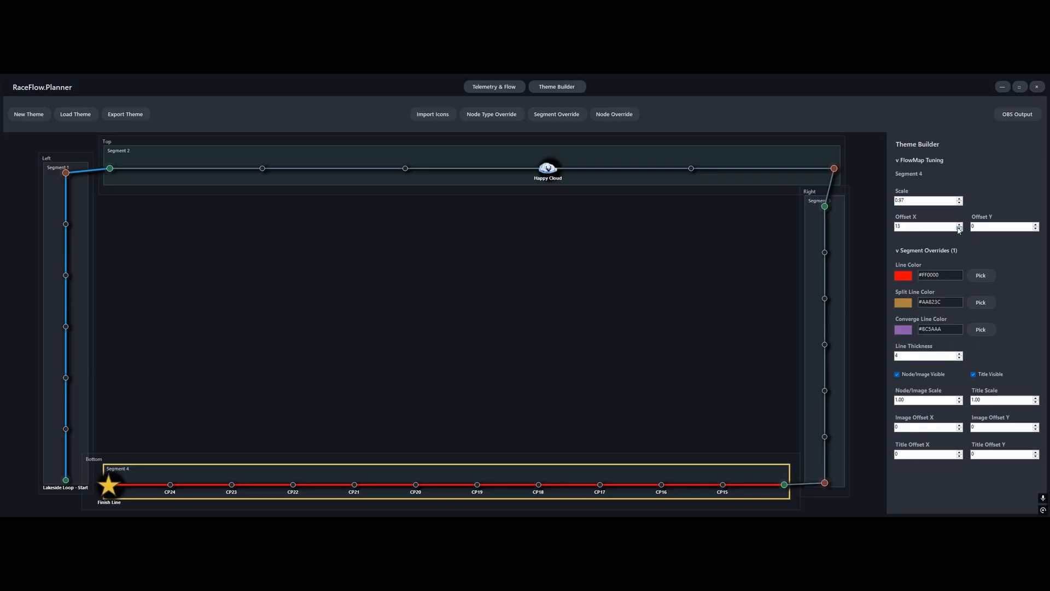
left_click(671, 396)
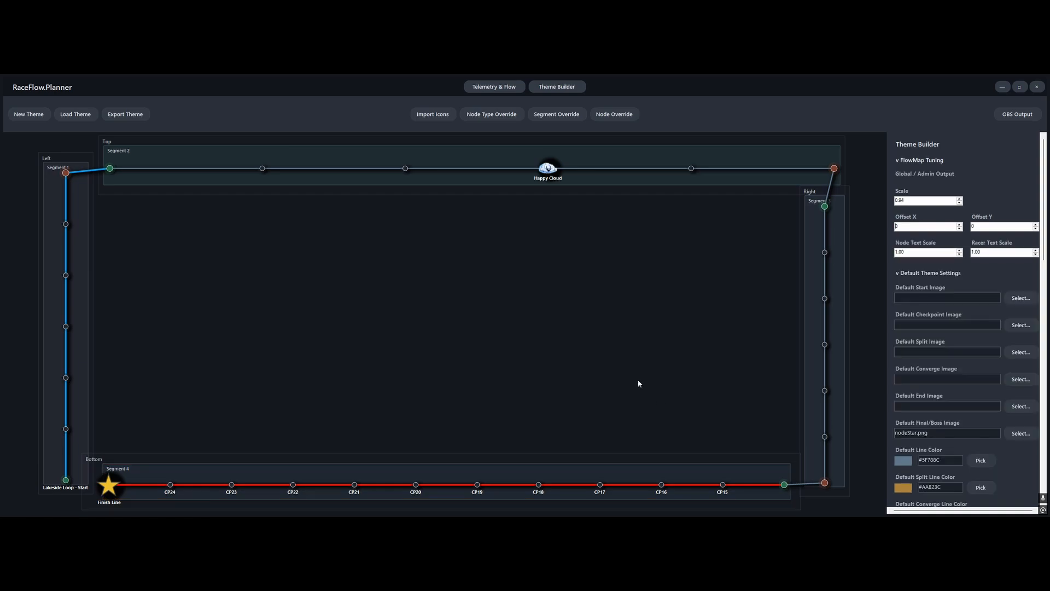
Add a node override for CP13 on the right segment and assign yeti.png as its image
left_click(825, 391)
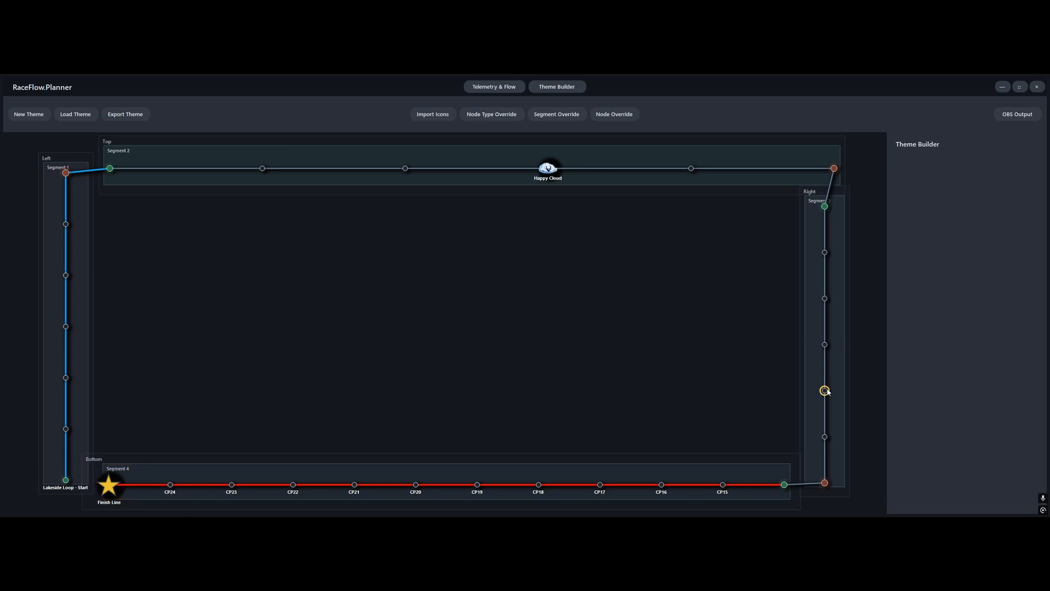
left_click(615, 114)
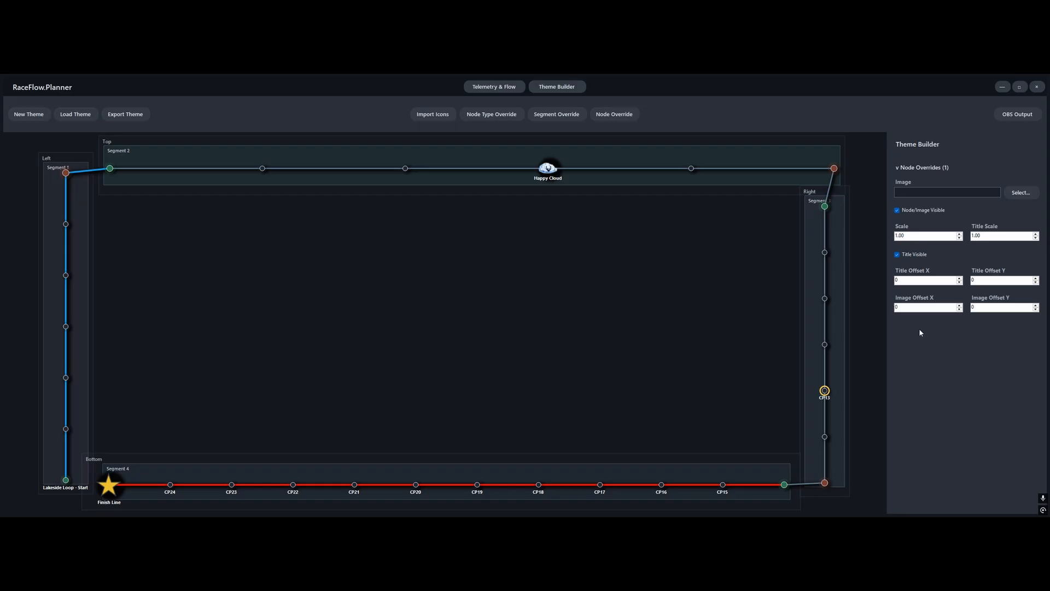
left_click(1021, 192)
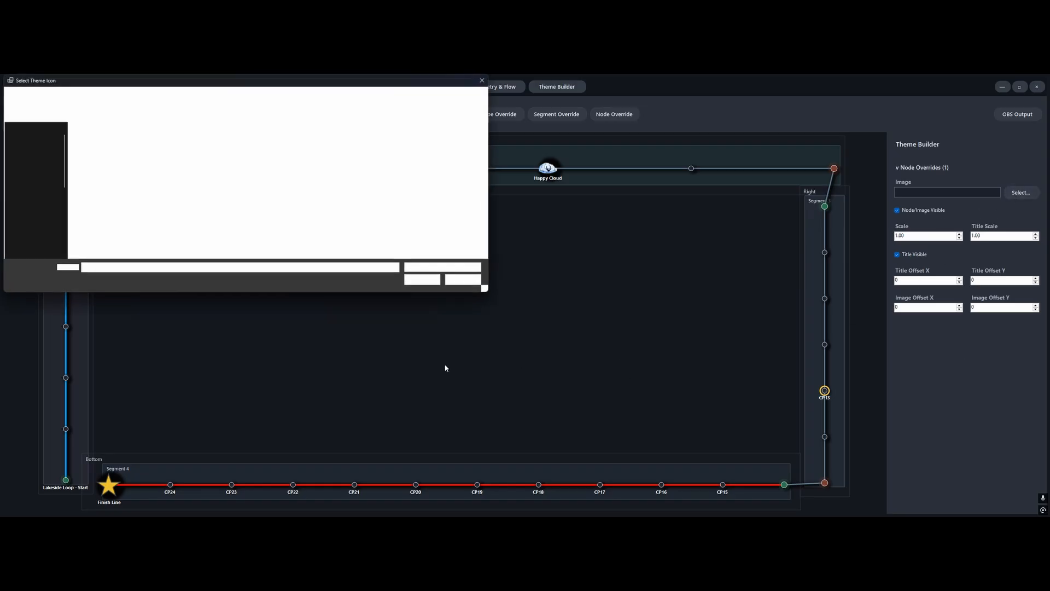
left_click(280, 145)
left_click(422, 280)
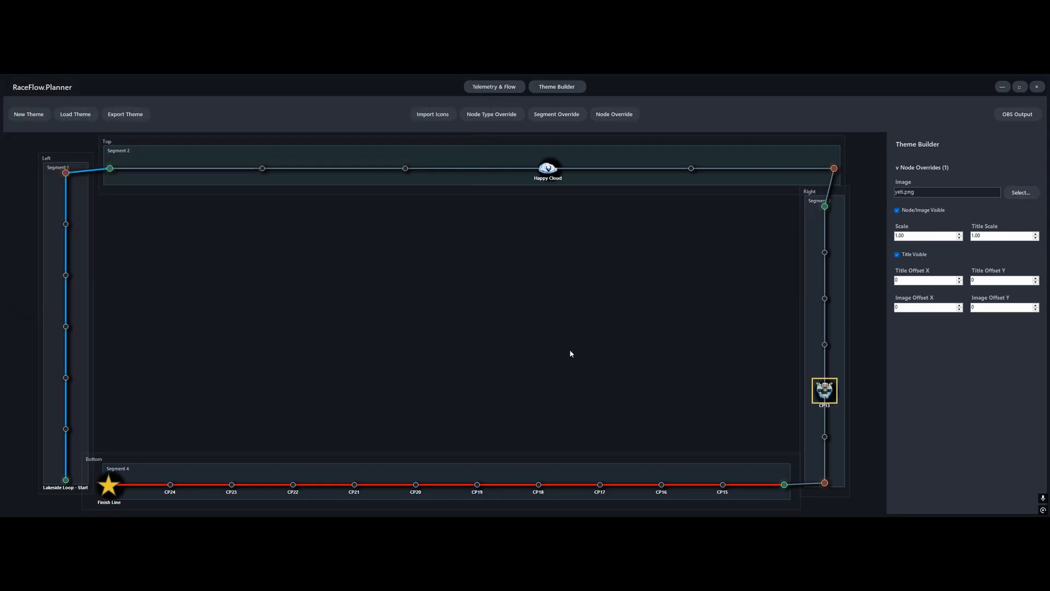
left_click(664, 327)
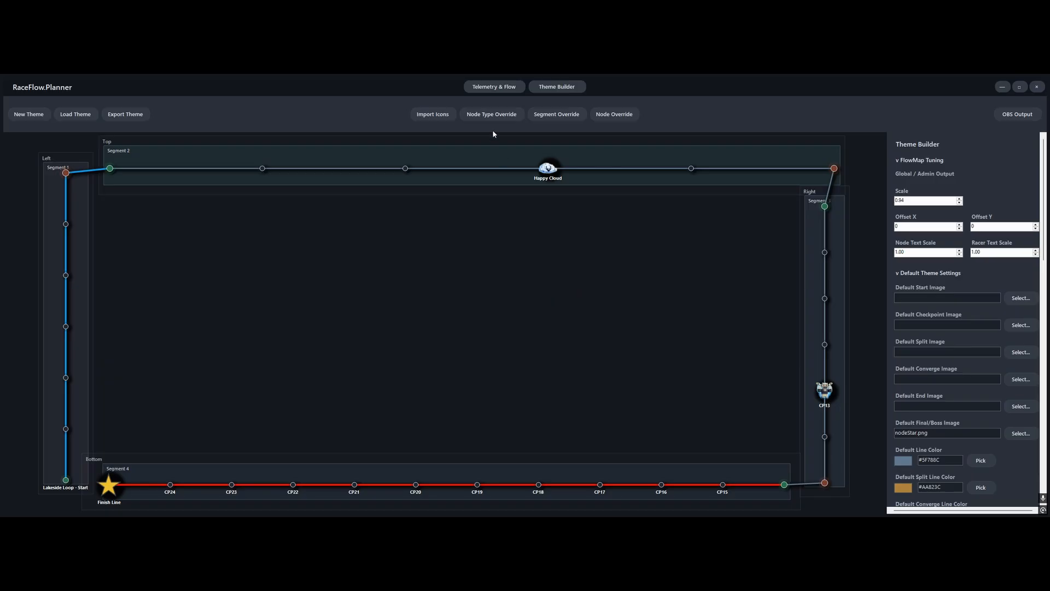
Give CP13 the display name Yeti in the telemetry flow graph and return to the theme builder
left_click(495, 87)
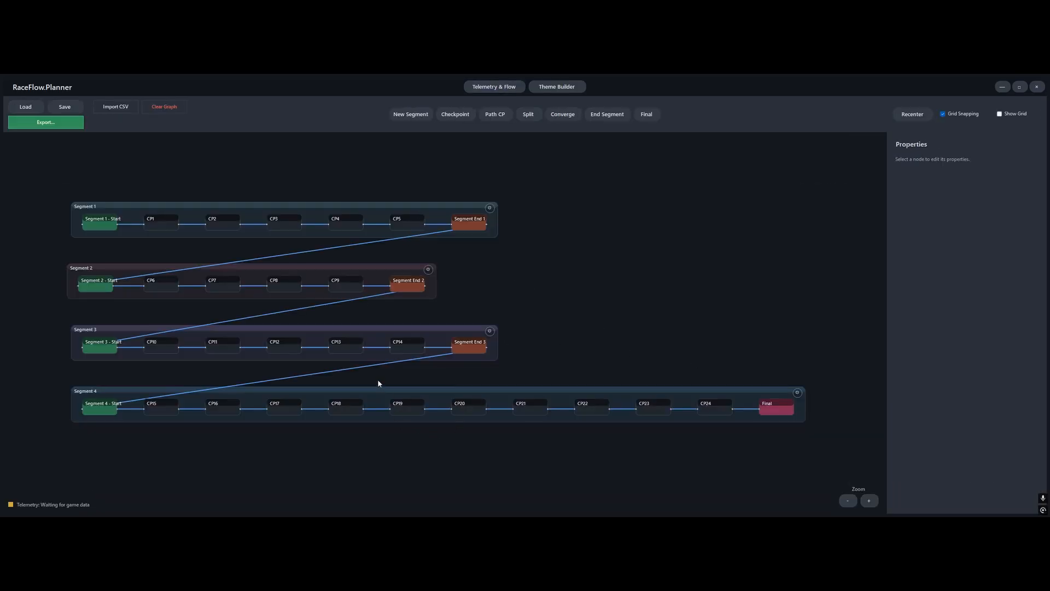
left_click(351, 343)
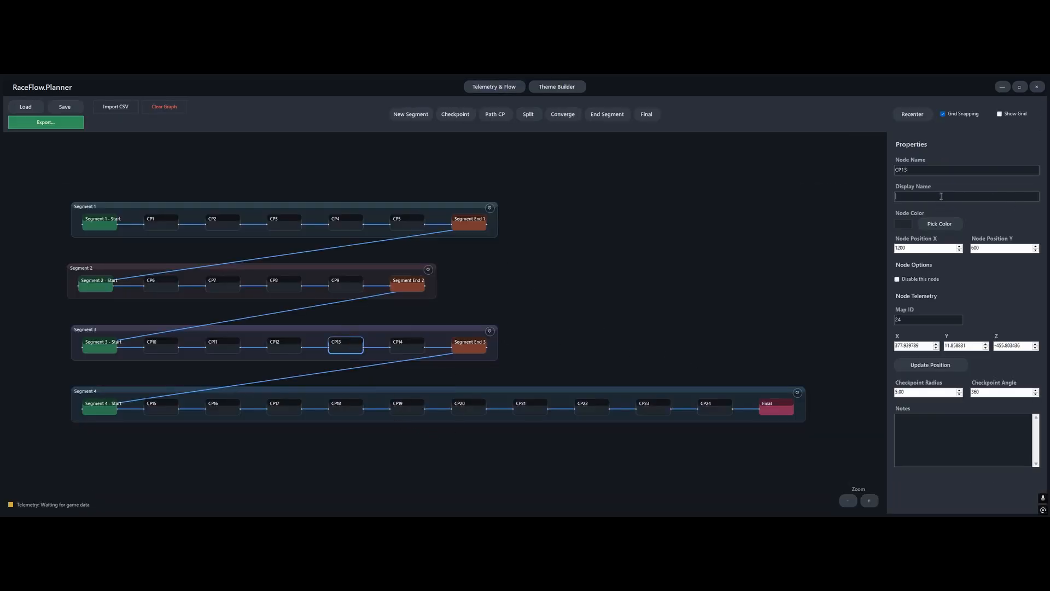
type("Yeti")
left_click(619, 219)
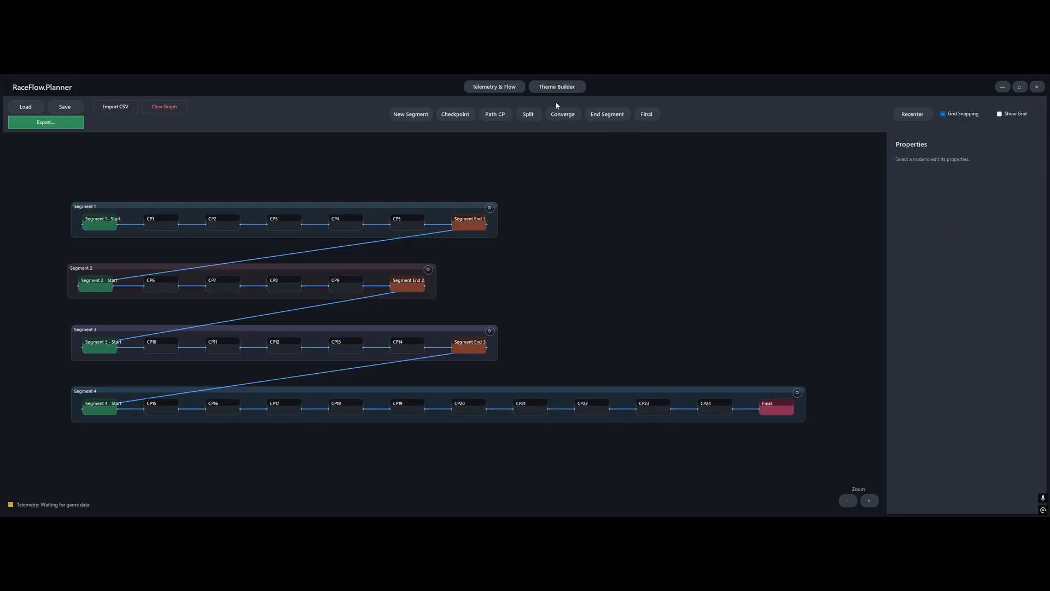
left_click(558, 88)
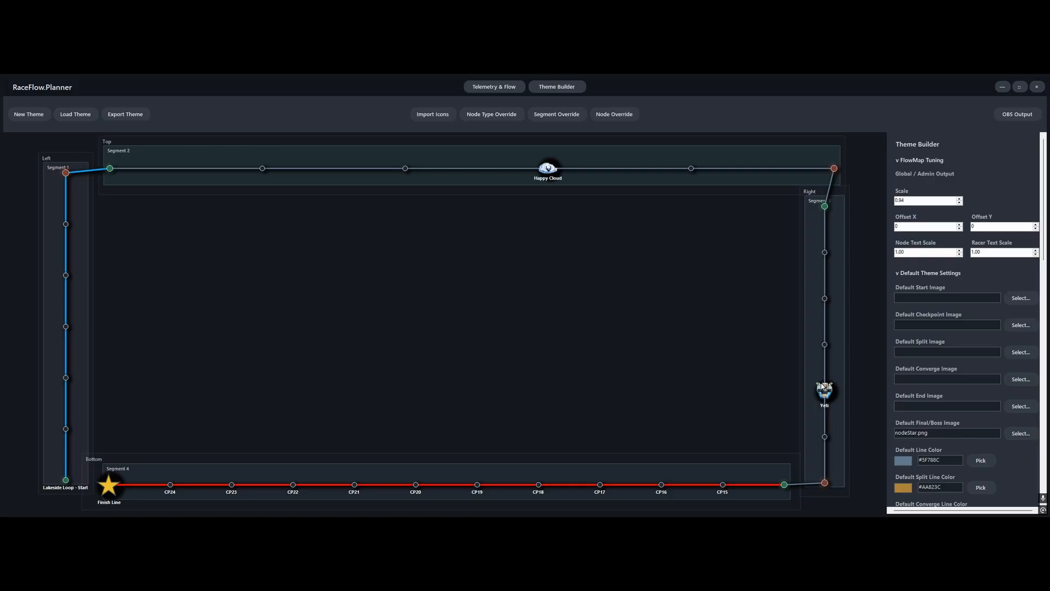
Set the title offset Y in the Yeti node override to -7 and deselect the node
left_click(825, 390)
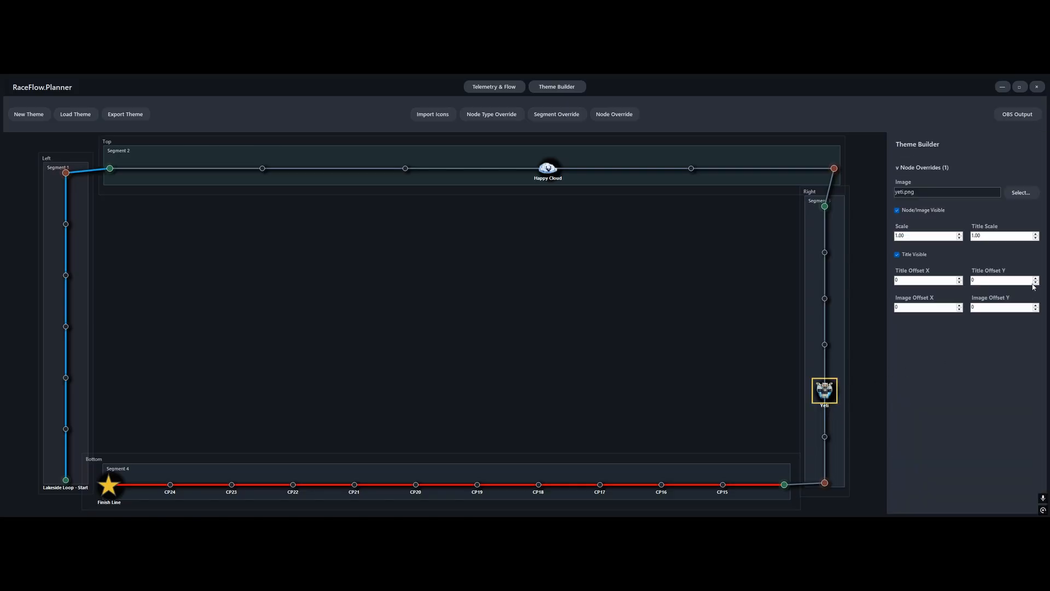
left_click(1035, 283)
left_click(1036, 283)
left_click(1036, 283)
left_click(604, 328)
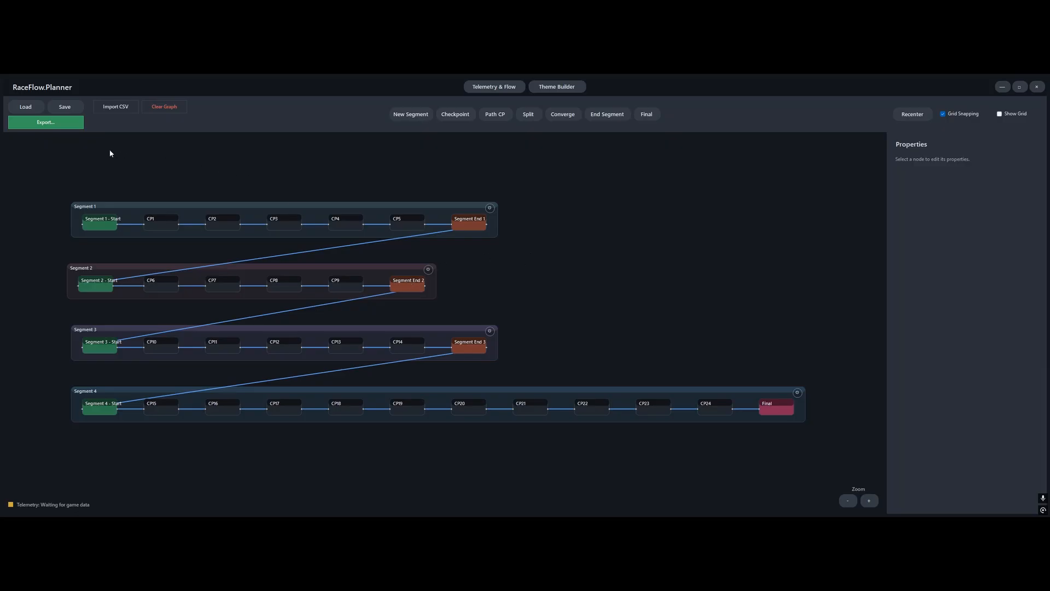
Bring up the export type choices for the flow graph, cancel them, and return to the theme builder
left_click(64, 122)
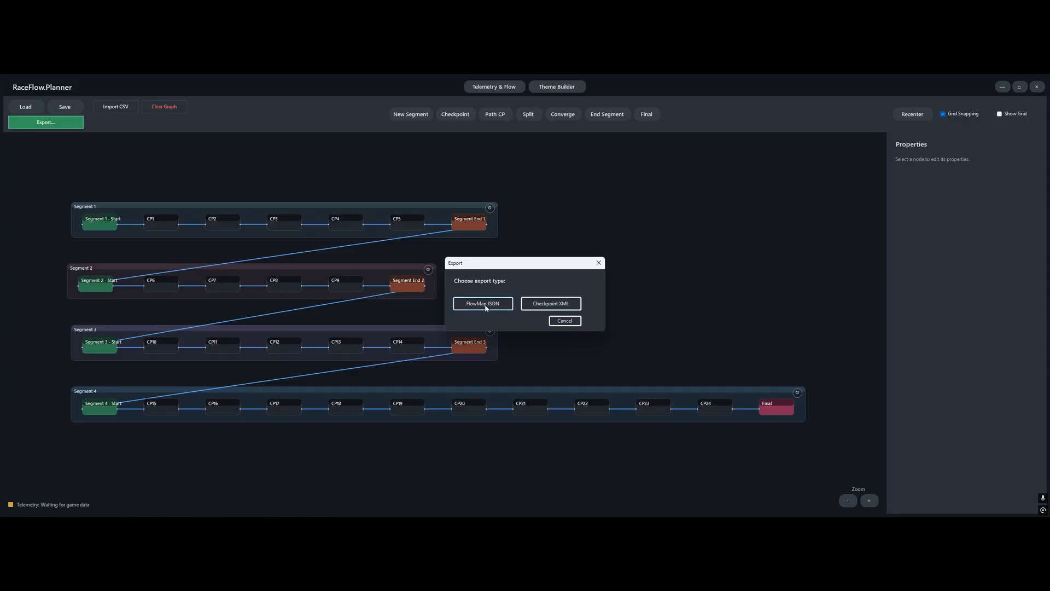
left_click(565, 321)
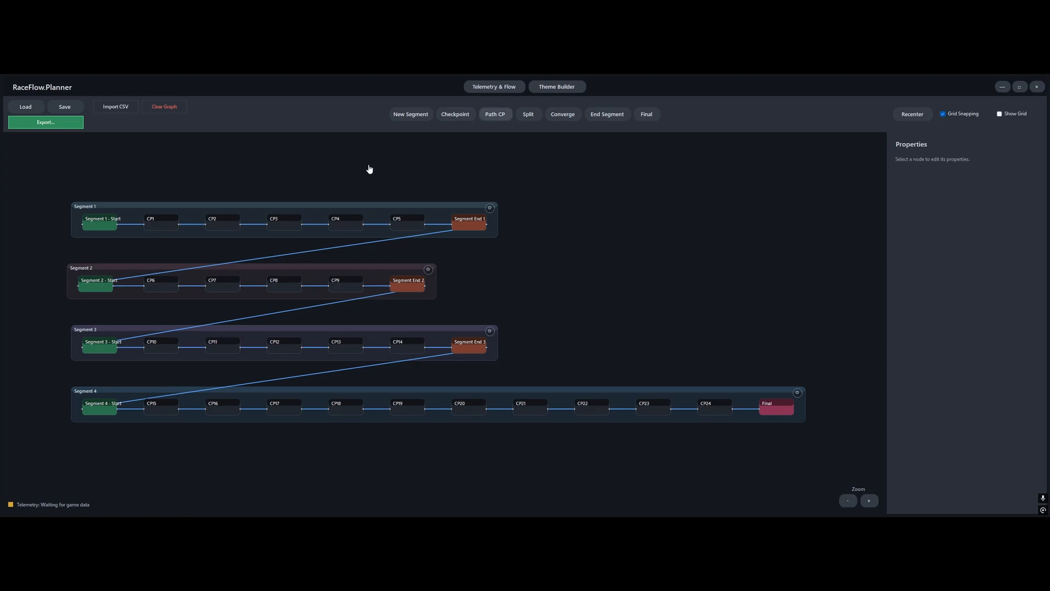
left_click(566, 90)
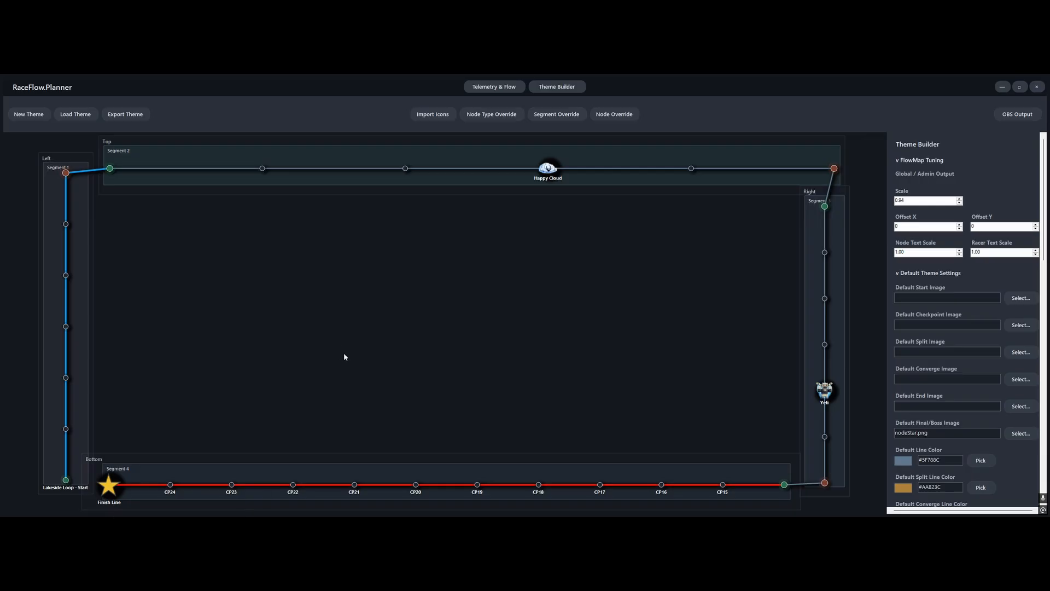
Switch to OBS to check the themed race map in the scene preview, and close OBS
key("super")
left_click(104, 507)
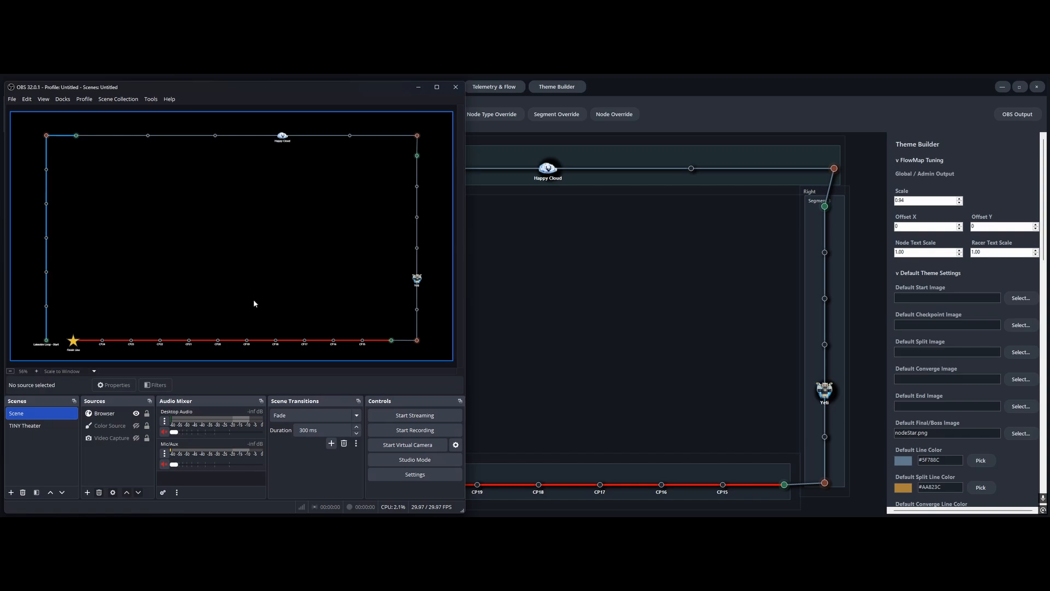
left_click(456, 87)
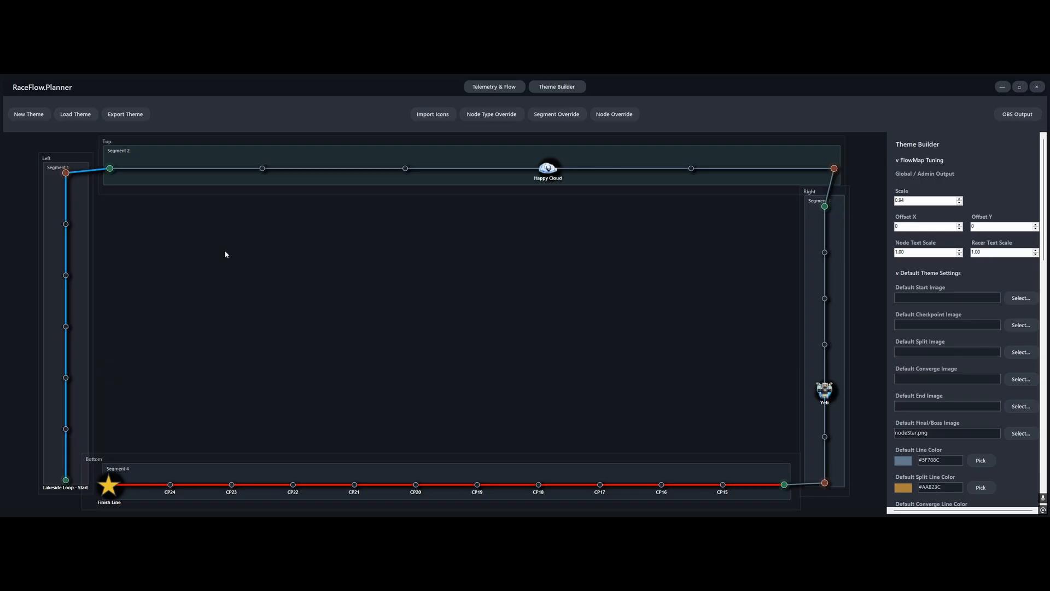
Export the theme as my_first_theme.json and dismiss the export message
left_click(126, 115)
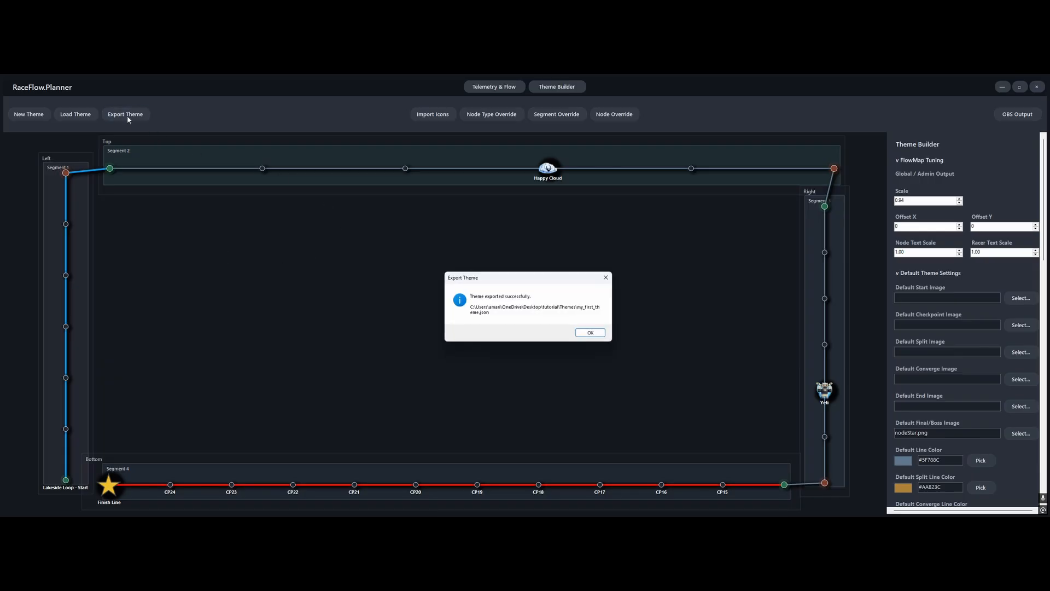
left_click(589, 334)
Switch to File Explorer, open my_first_theme.json from the Themes folder, and examine its settings, node type, segment and node overrides
key("alt+Tab")
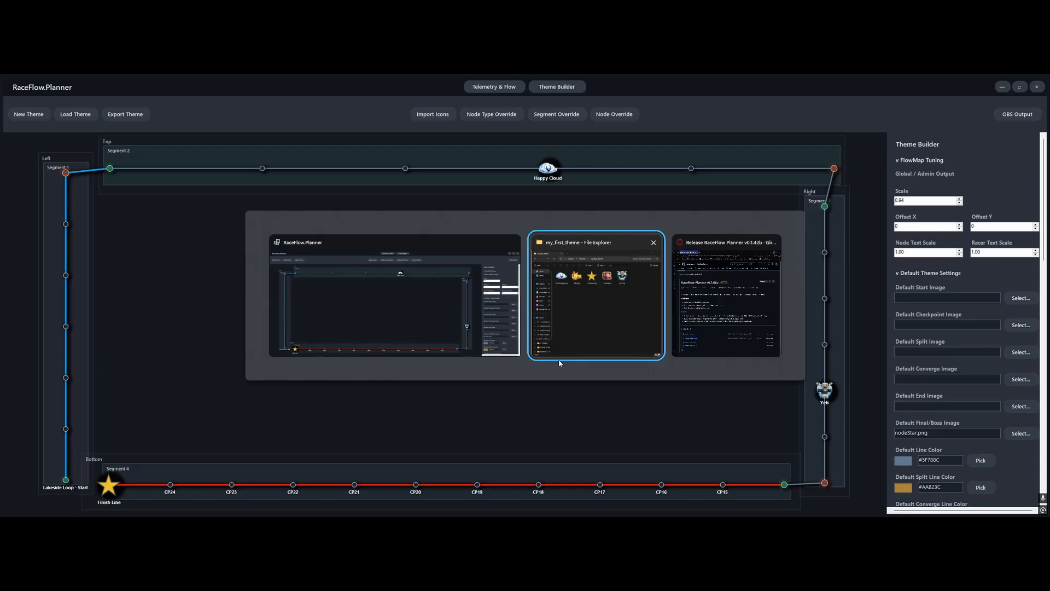
left_click(658, 157)
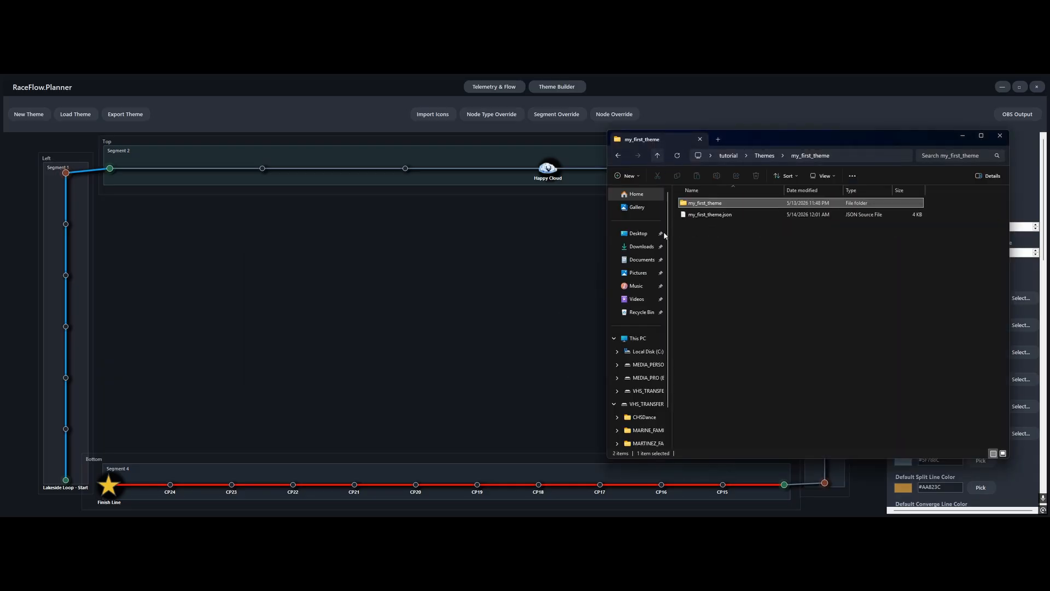
double_click(719, 218)
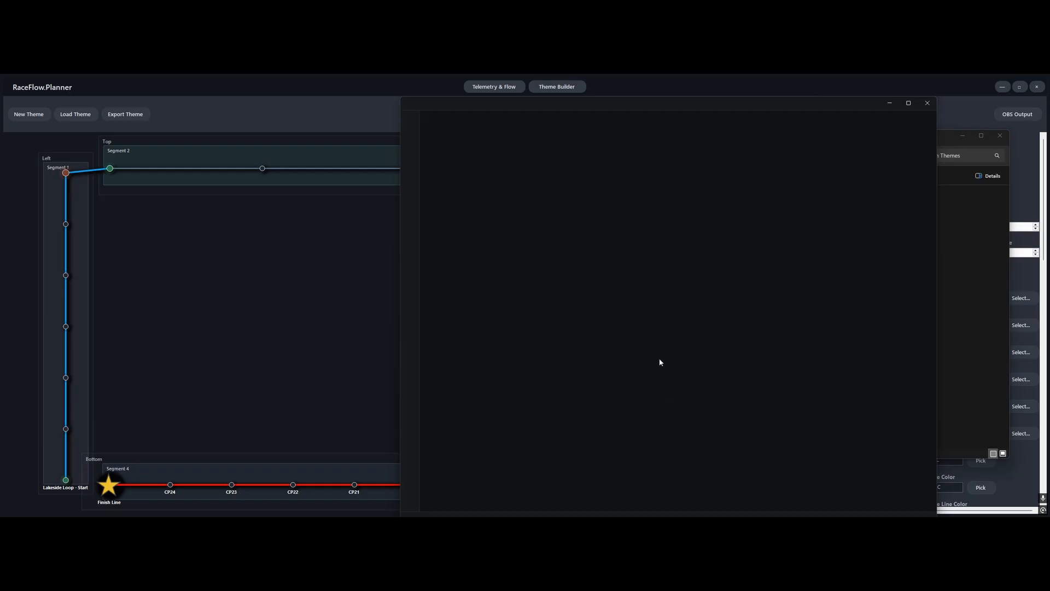
scroll(606, 338, "down", 10)
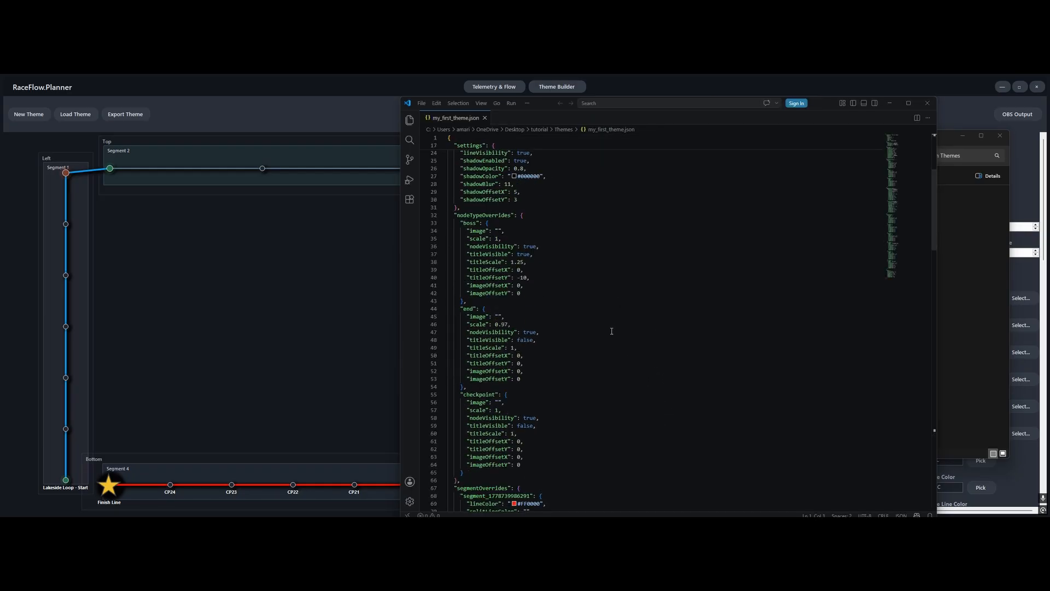
scroll(606, 338, "down", 18)
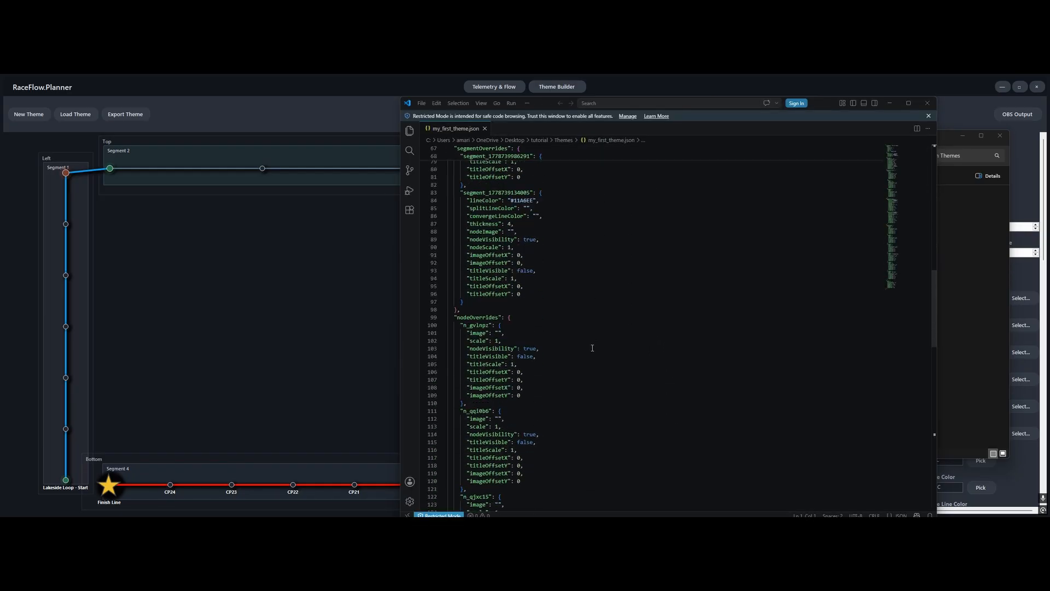
scroll(590, 347, "down", 20)
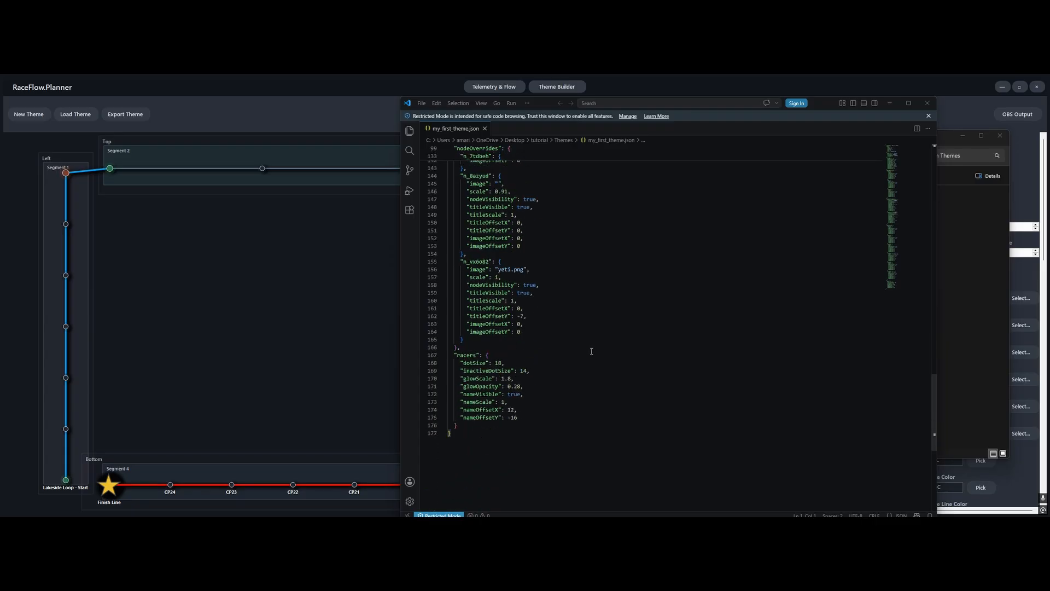
scroll(589, 349, "up", 20)
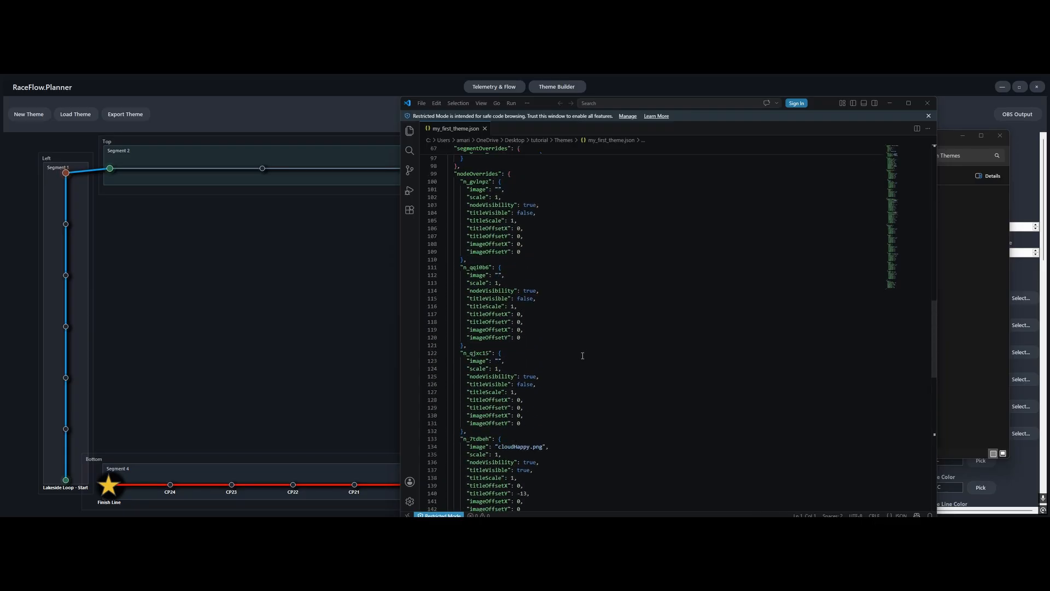
scroll(578, 357, "up", 8)
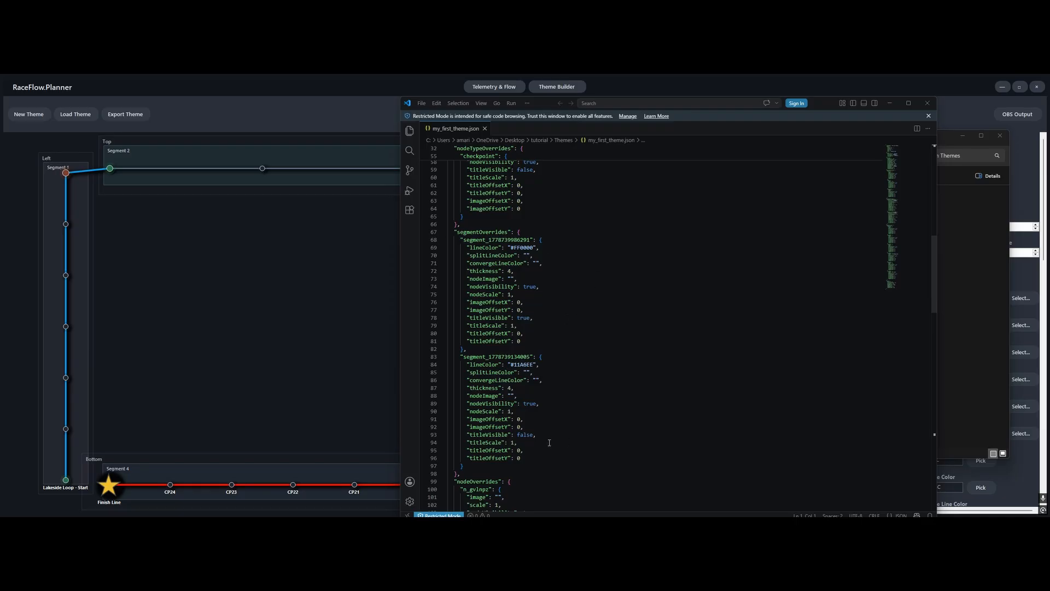
Close and reopen my_first_theme.json, and look through its overrides for the yeti.png entry among the node overrides
left_click(927, 103)
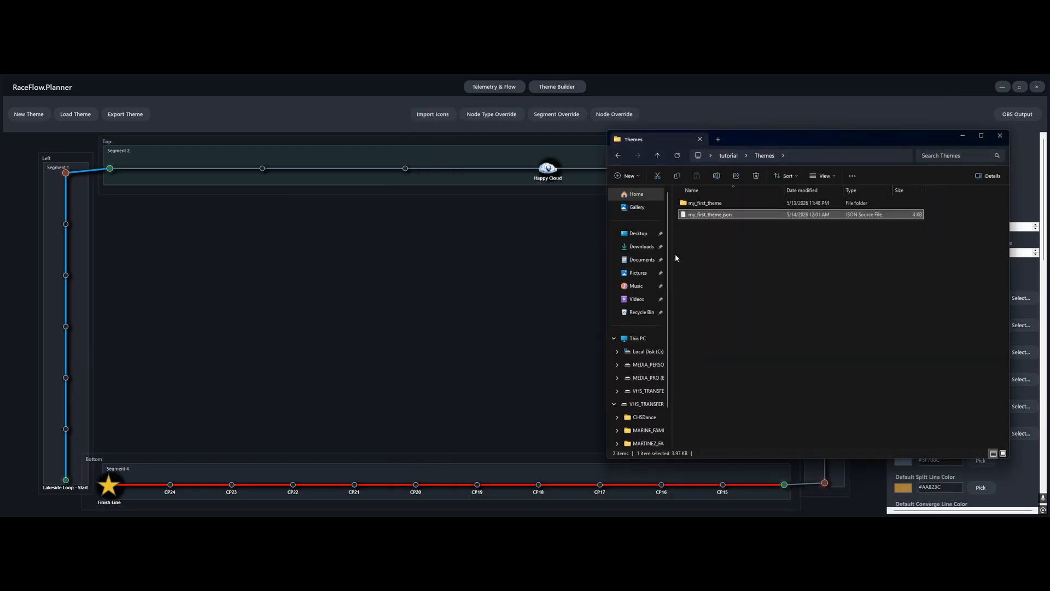
double_click(717, 215)
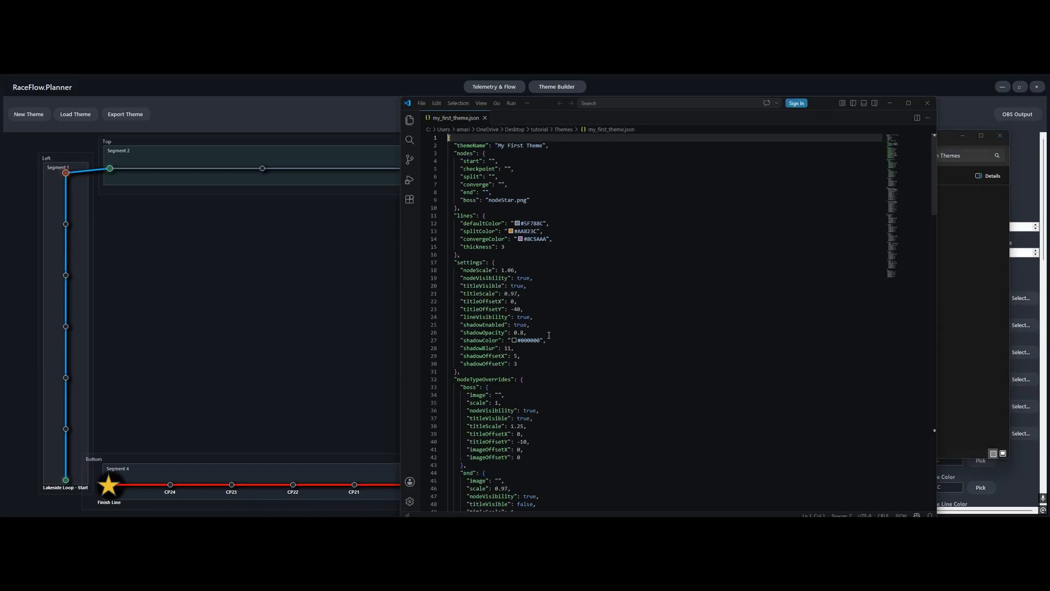
scroll(562, 331, "down", 9)
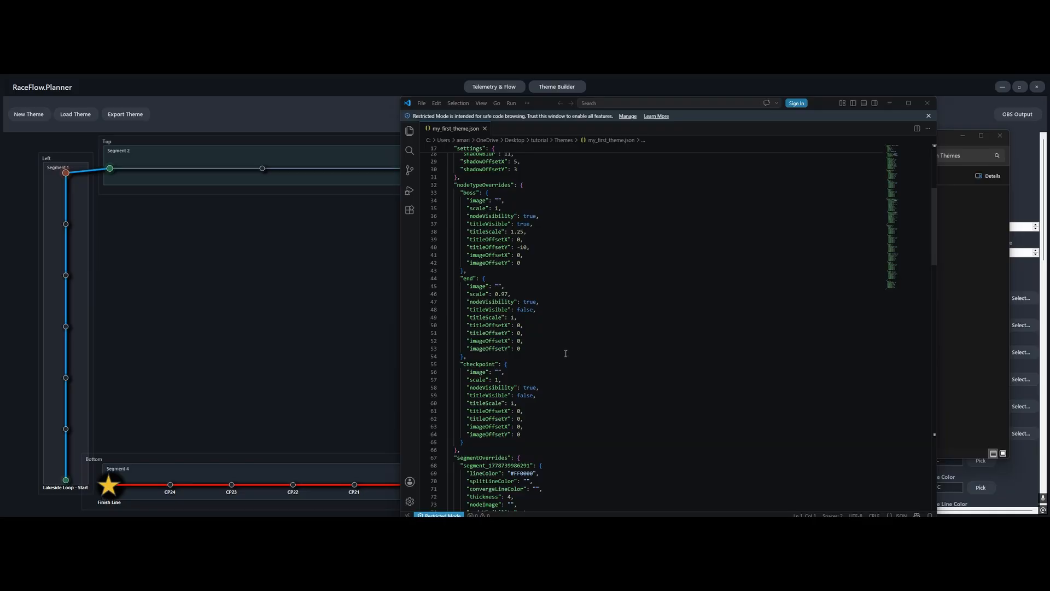
scroll(566, 353, "down", 7)
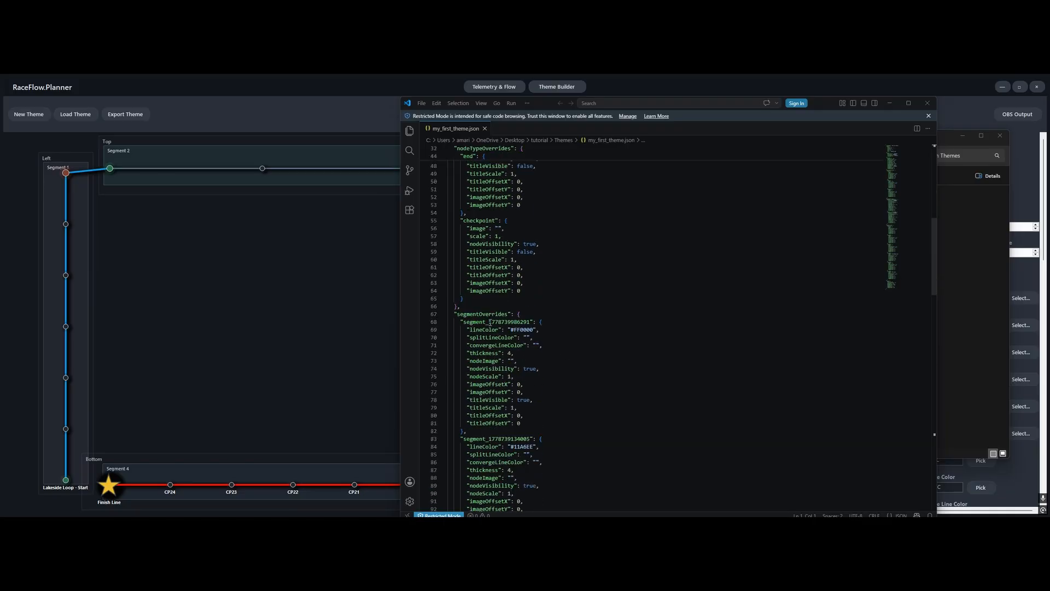
scroll(505, 437, "down", 10)
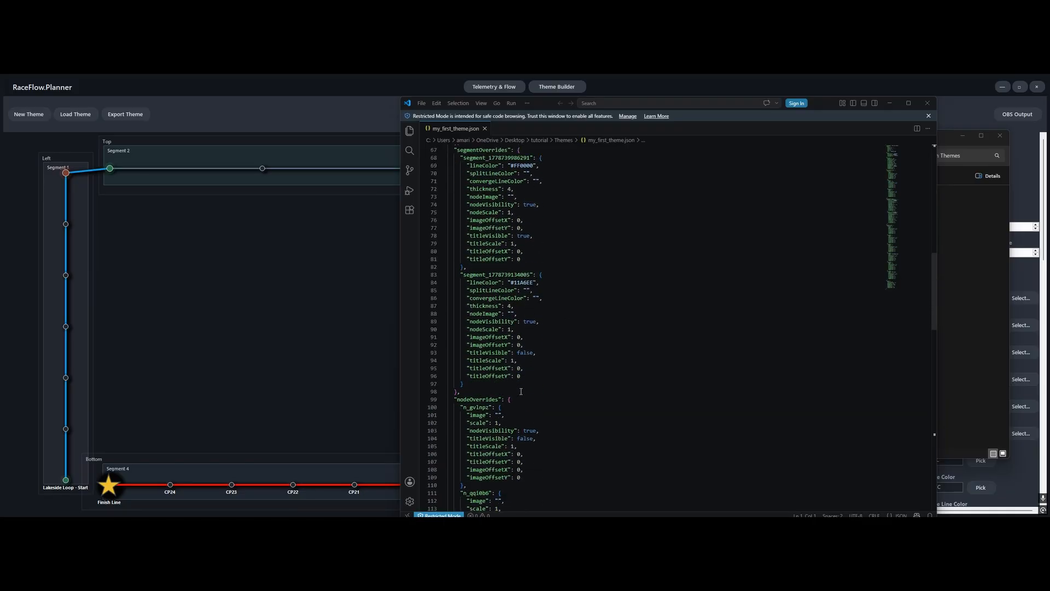
scroll(541, 355, "down", 6)
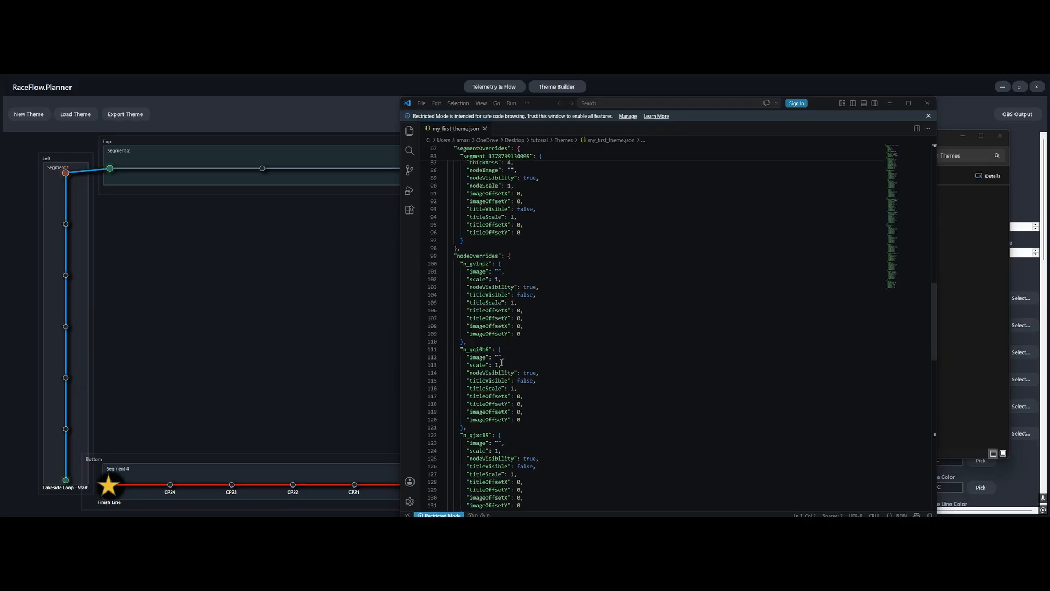
scroll(552, 356, "down", 4)
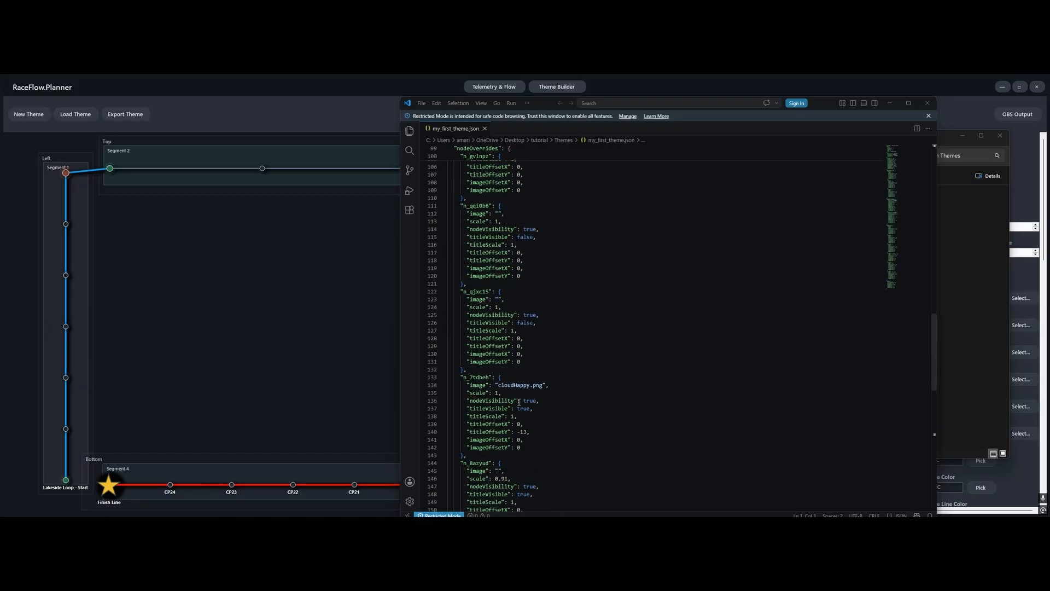
scroll(539, 407, "down", 6)
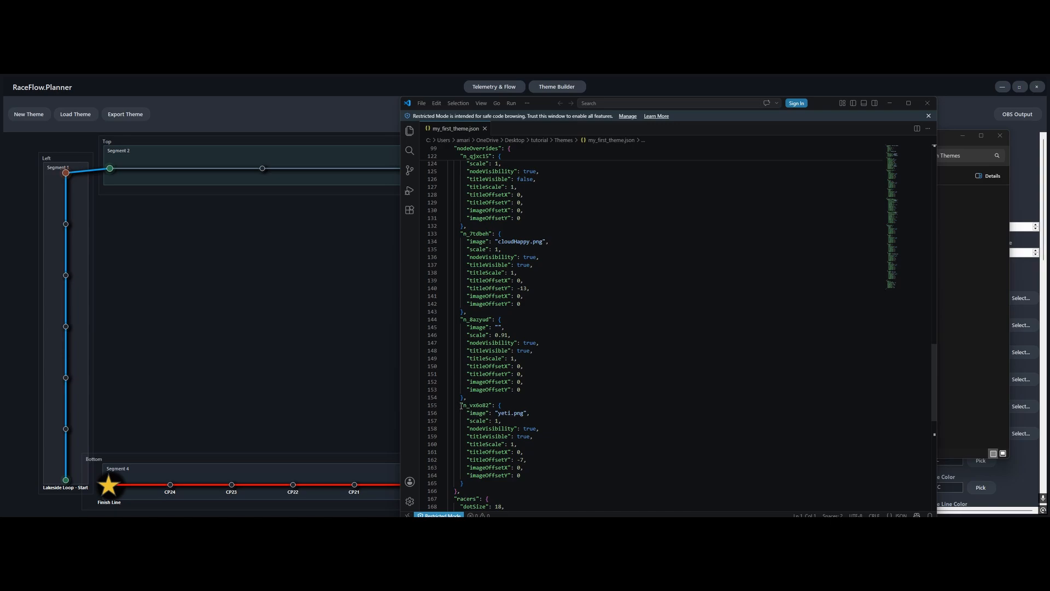
Delete the whole yeti.png node override and the trailing comma left before it, save my_first_theme.json, and close the editor
left_click_drag(457, 405, 464, 483)
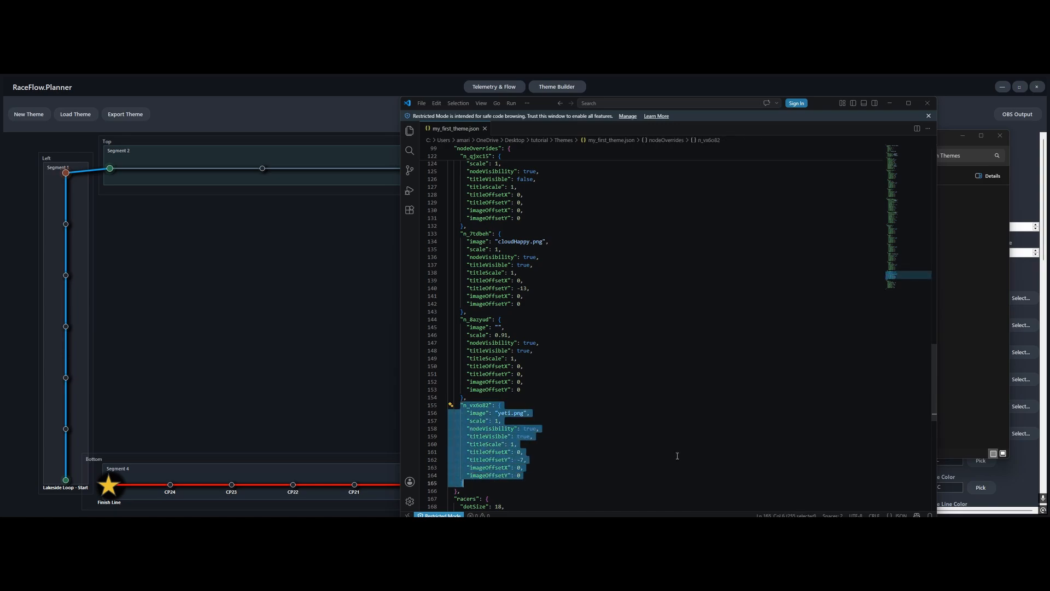
key("BackSpace")
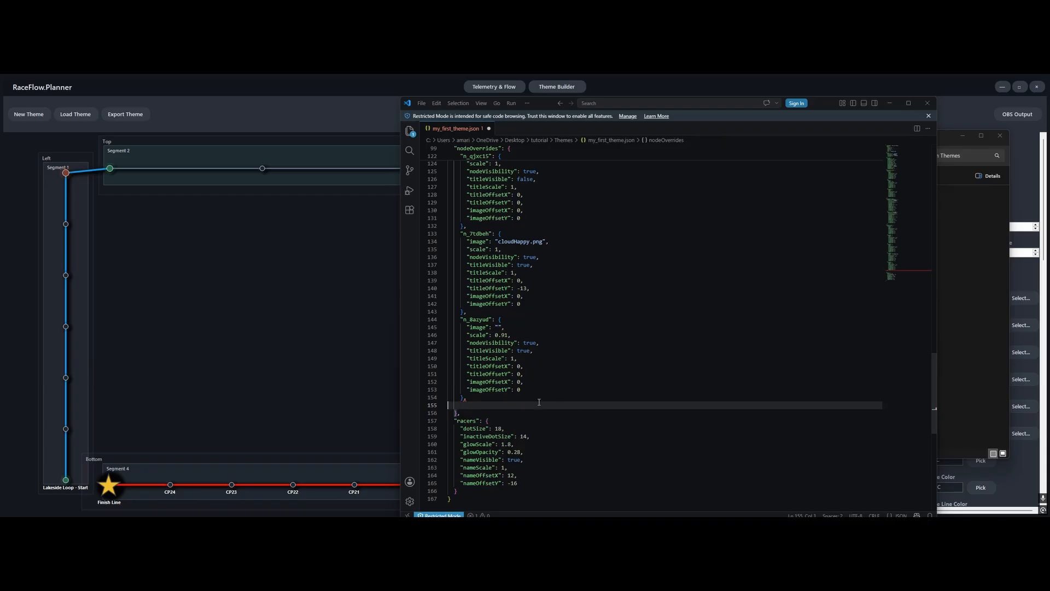
key("BackSpace")
key("ctrl+s")
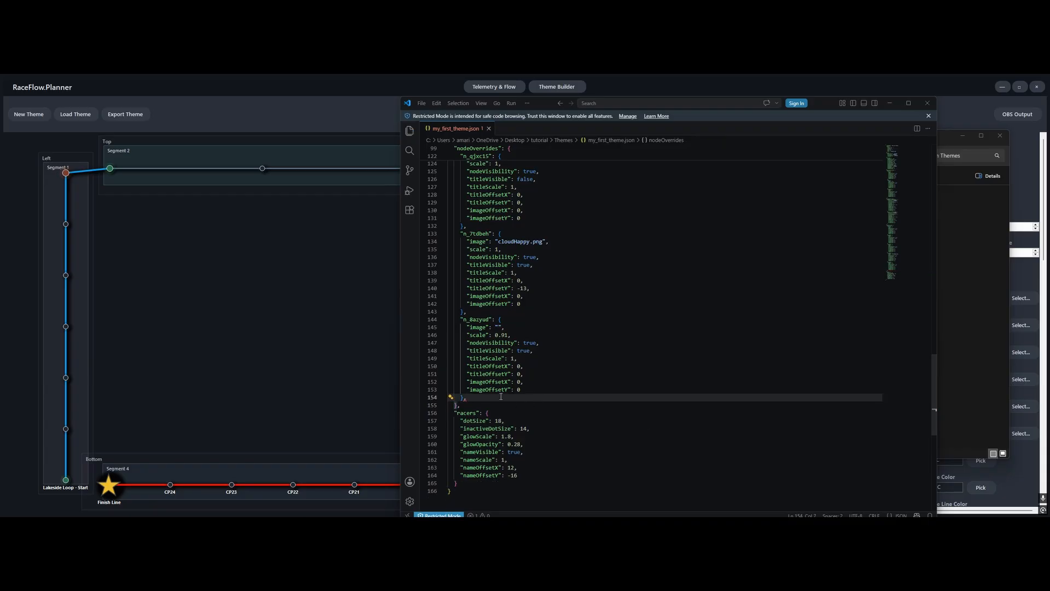
key("BackSpace")
key("BackSpace")
left_click(928, 103)
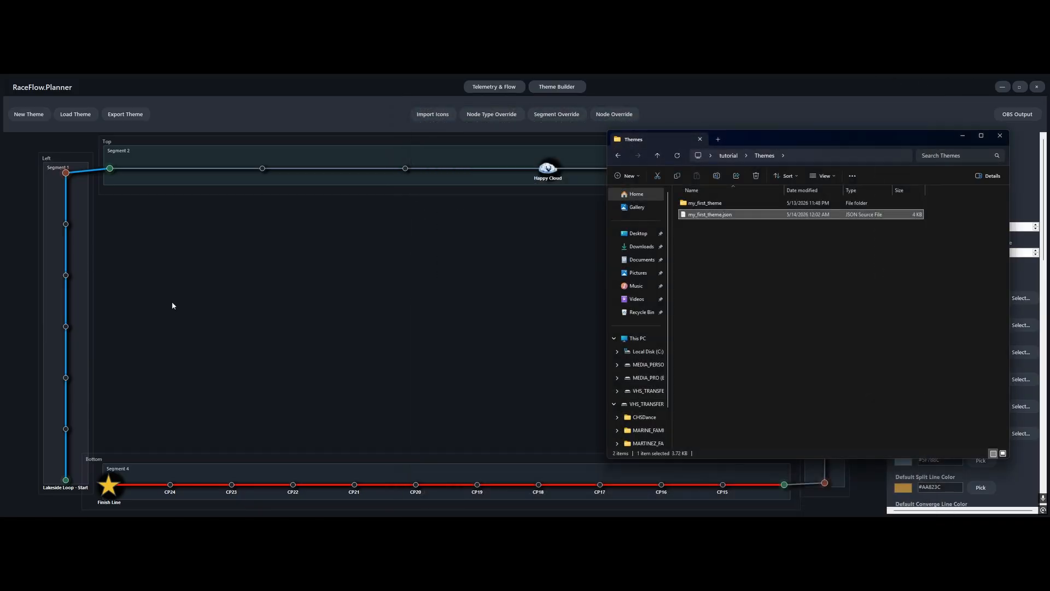
Switch to RaceFlow Planner and load the edited my_first_theme.json from the Themes folder
left_click(76, 114)
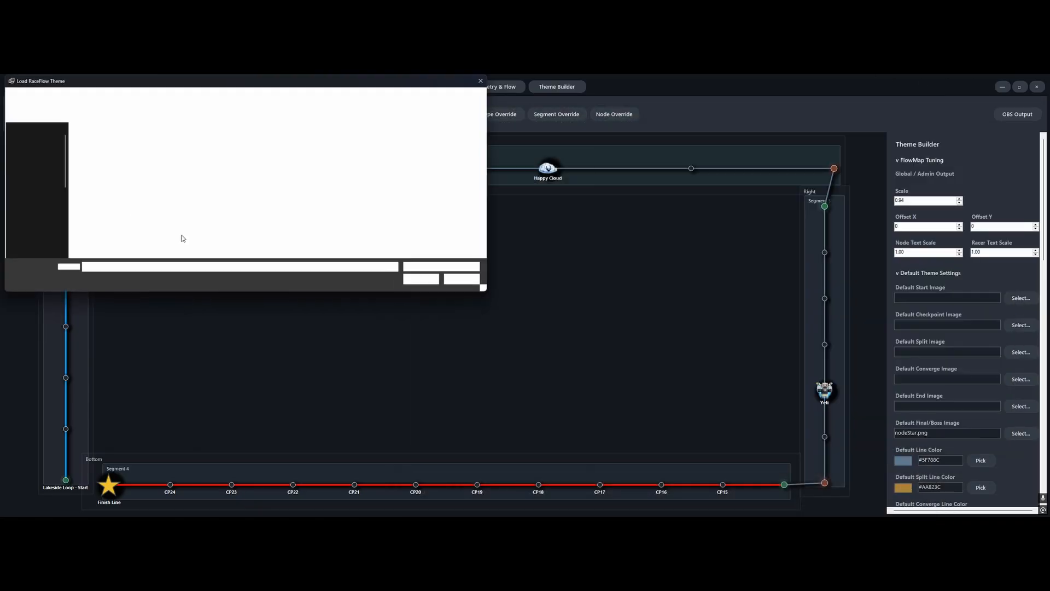
double_click(93, 140)
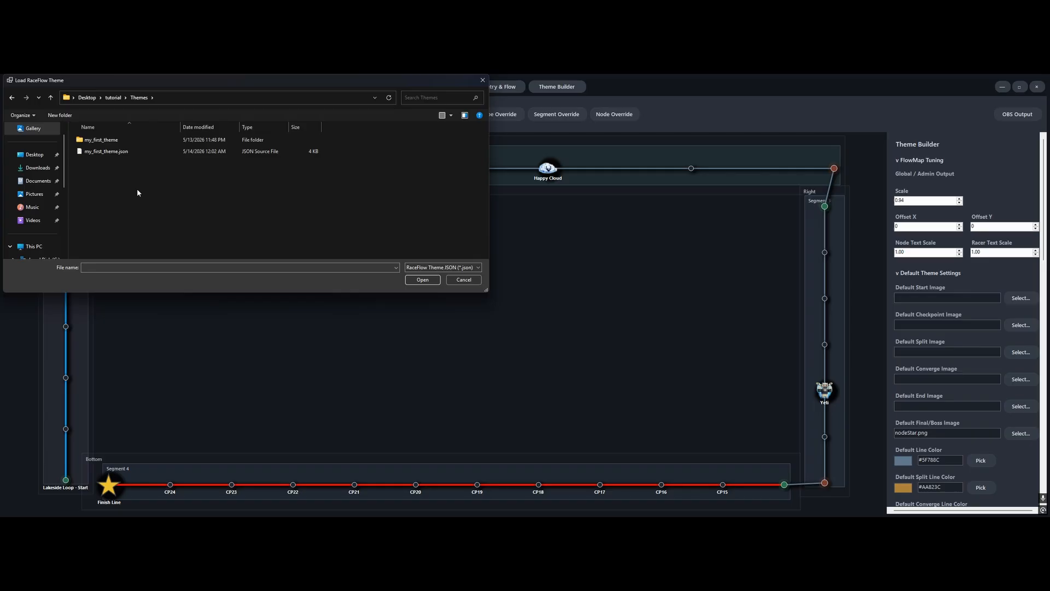
left_click(110, 151)
left_click(421, 280)
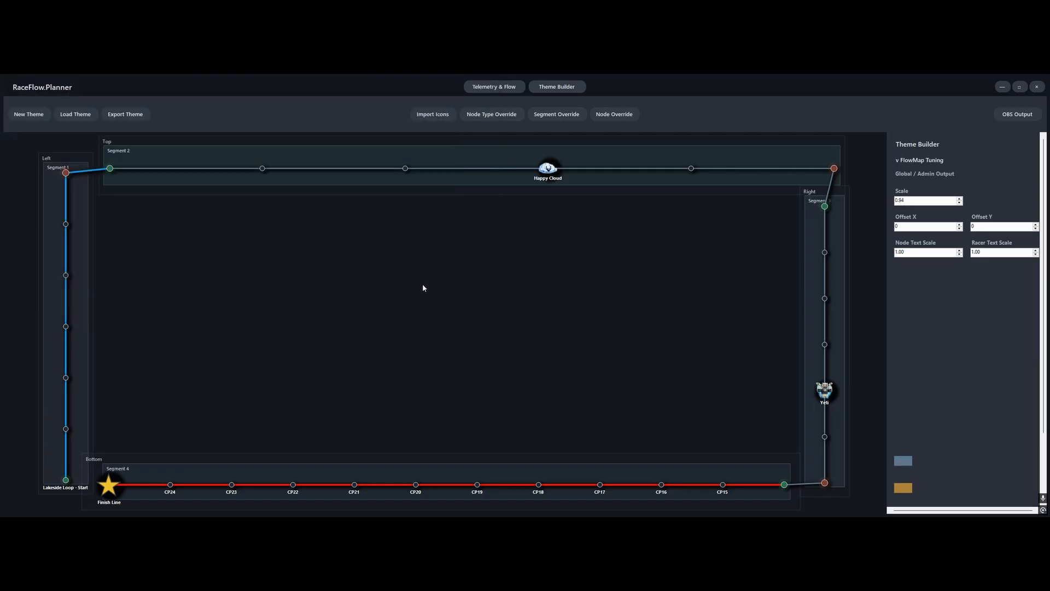
left_click(595, 351)
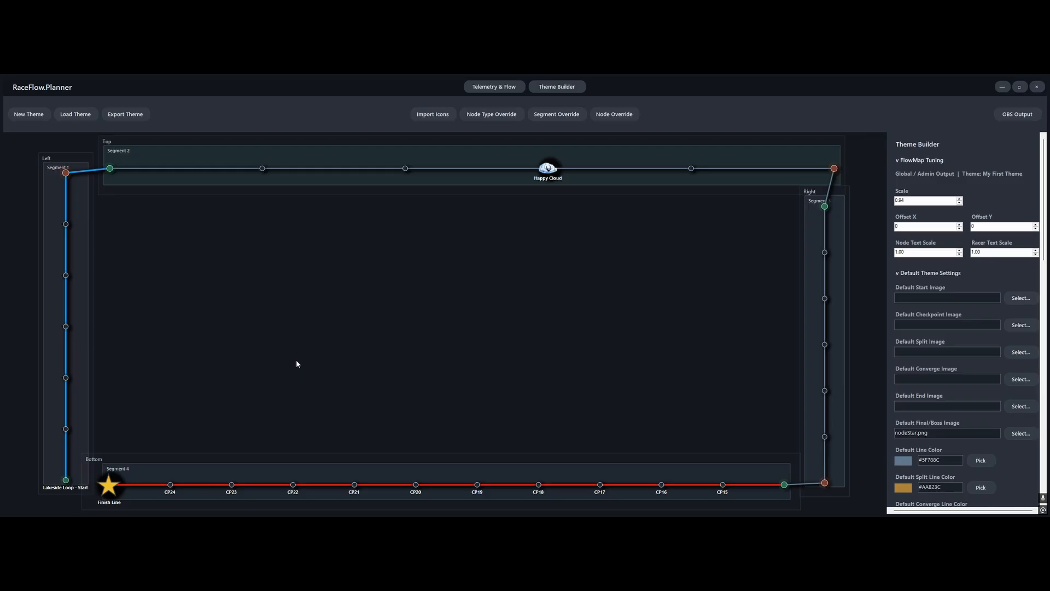
Switch to File Explorer to view the theme file and folder in Themes, and return to RaceFlow Planner
key("alt+Tab")
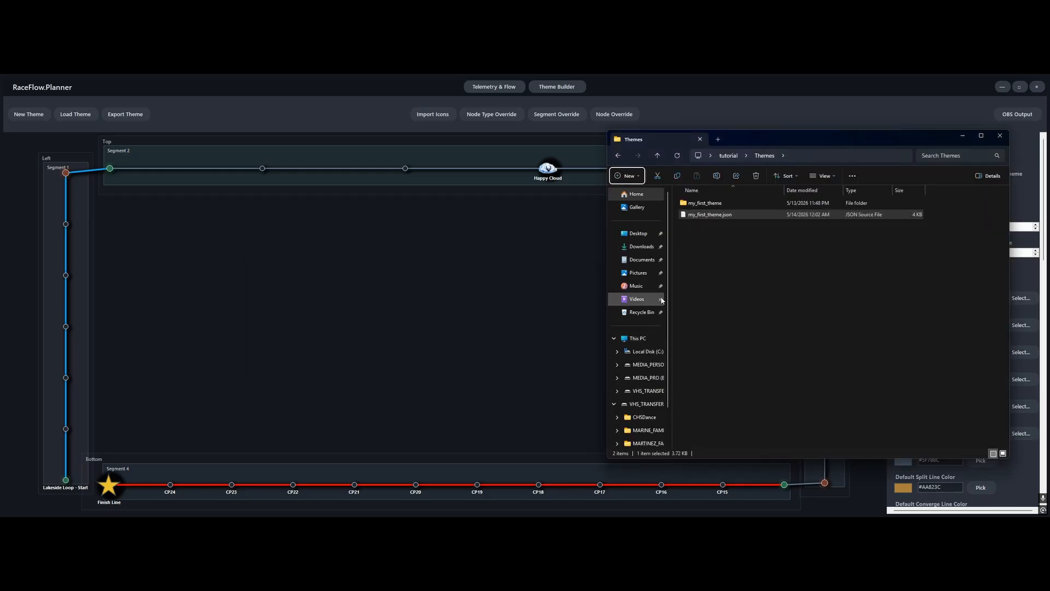
left_click(744, 253)
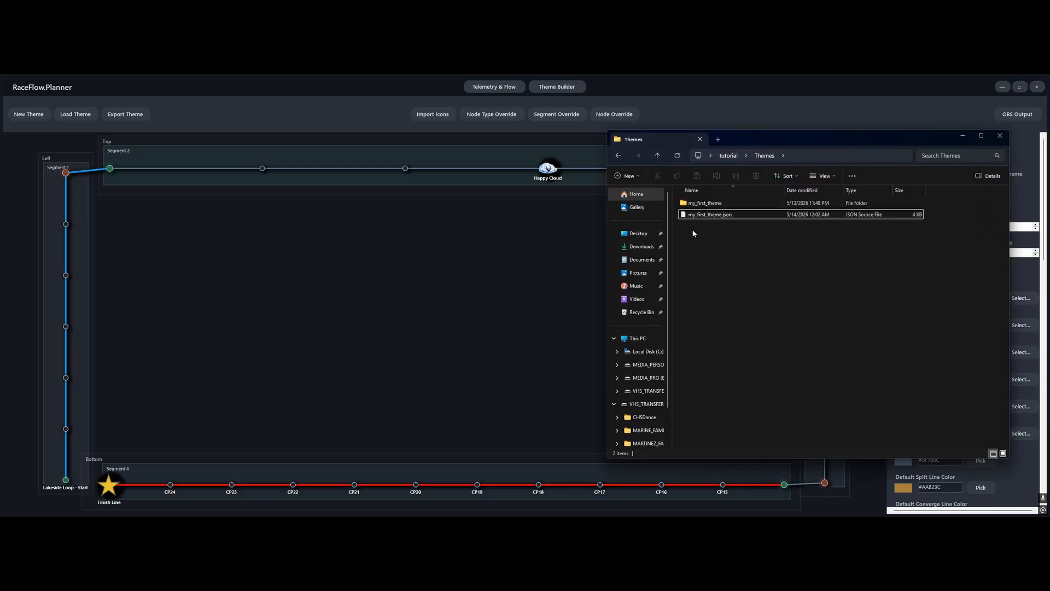
left_click(235, 233)
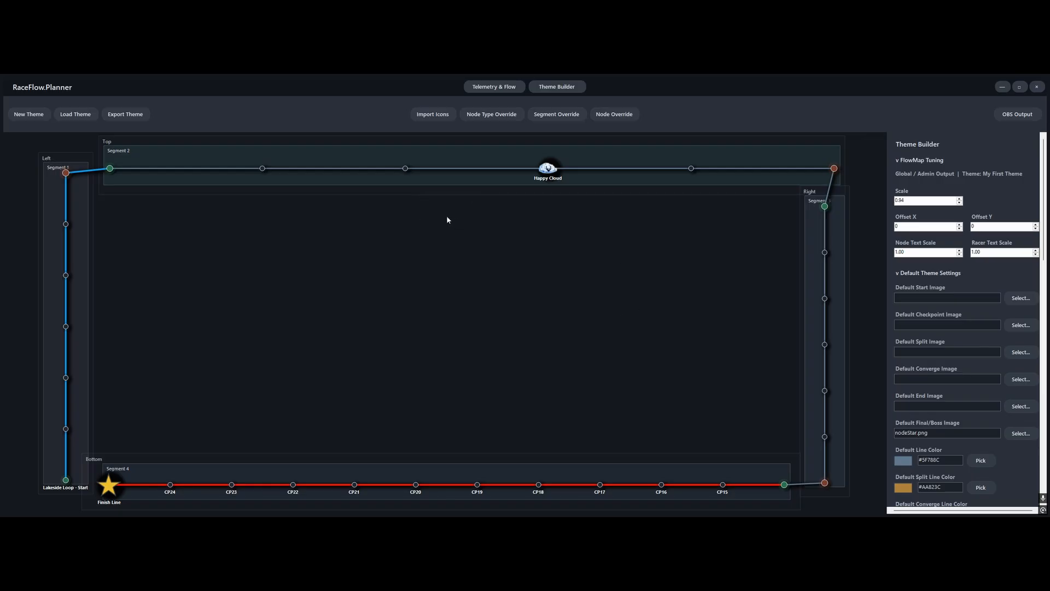